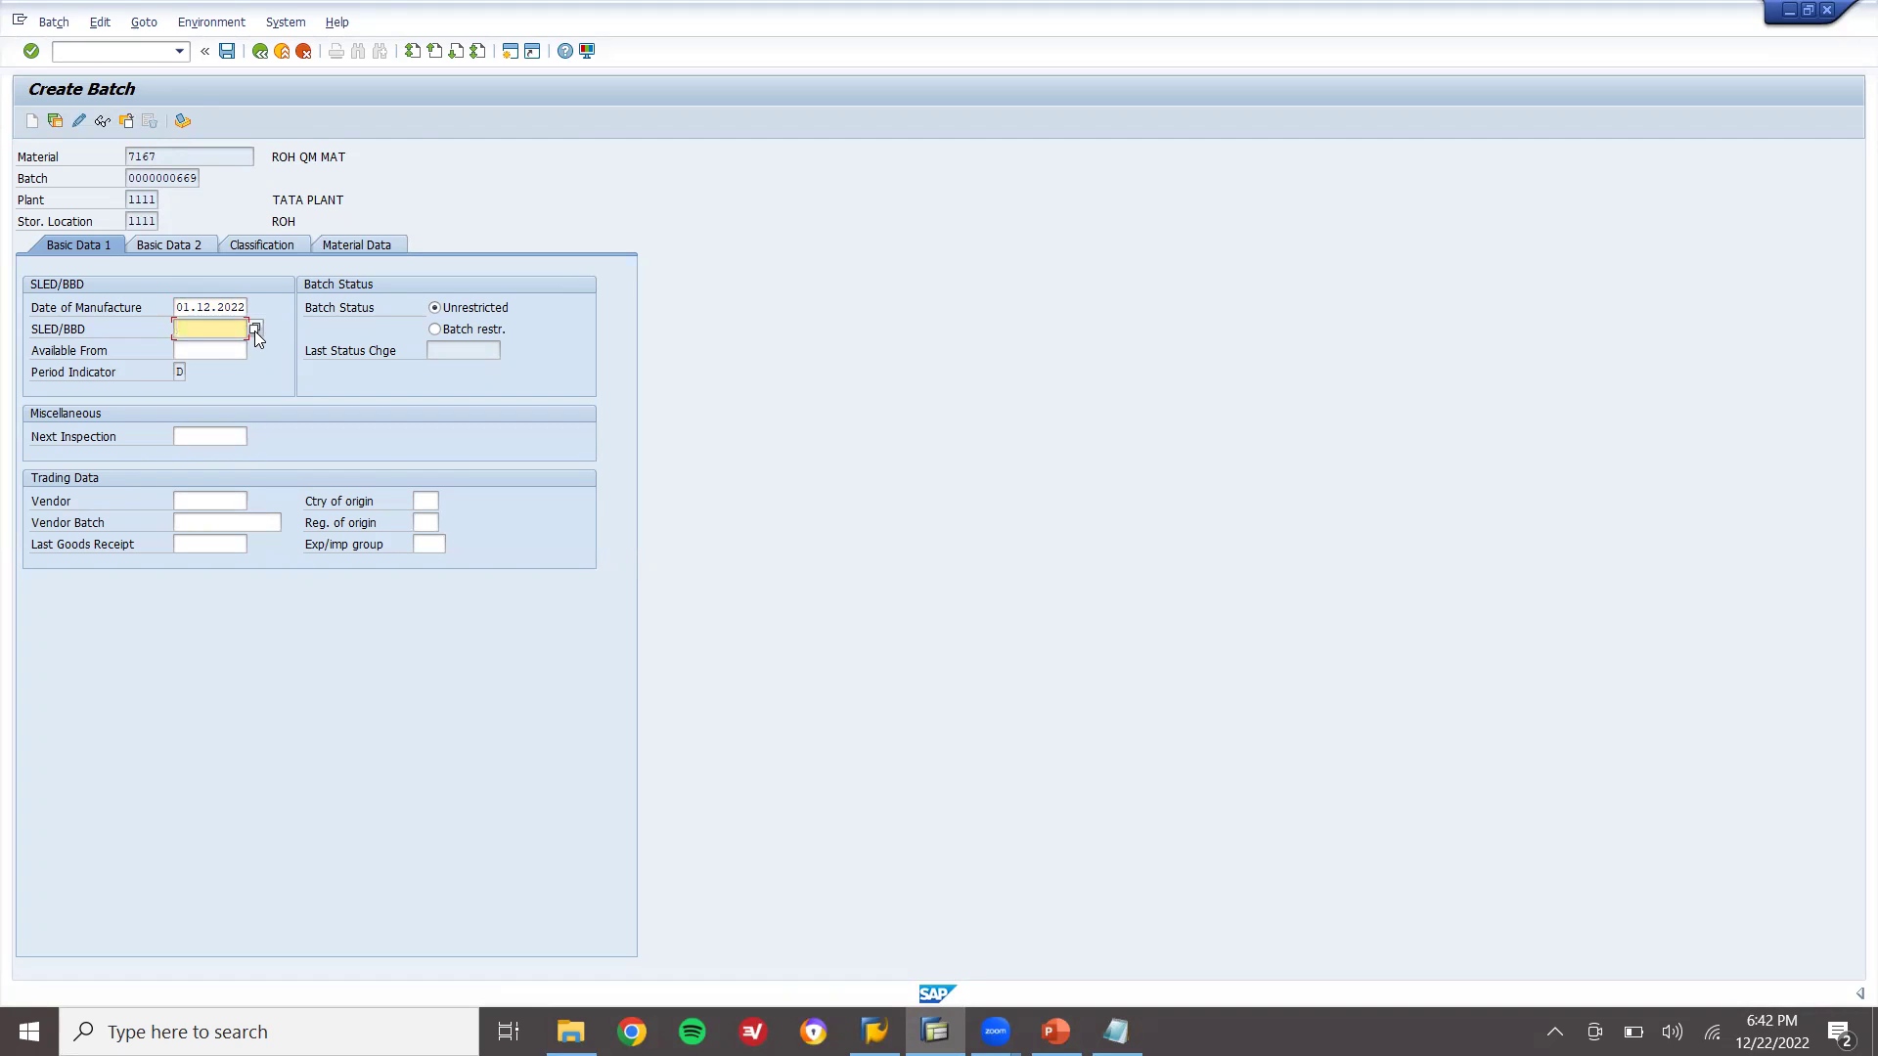
Set the batch's SLED/BBD date to 17.02.2023
left_click(254, 331)
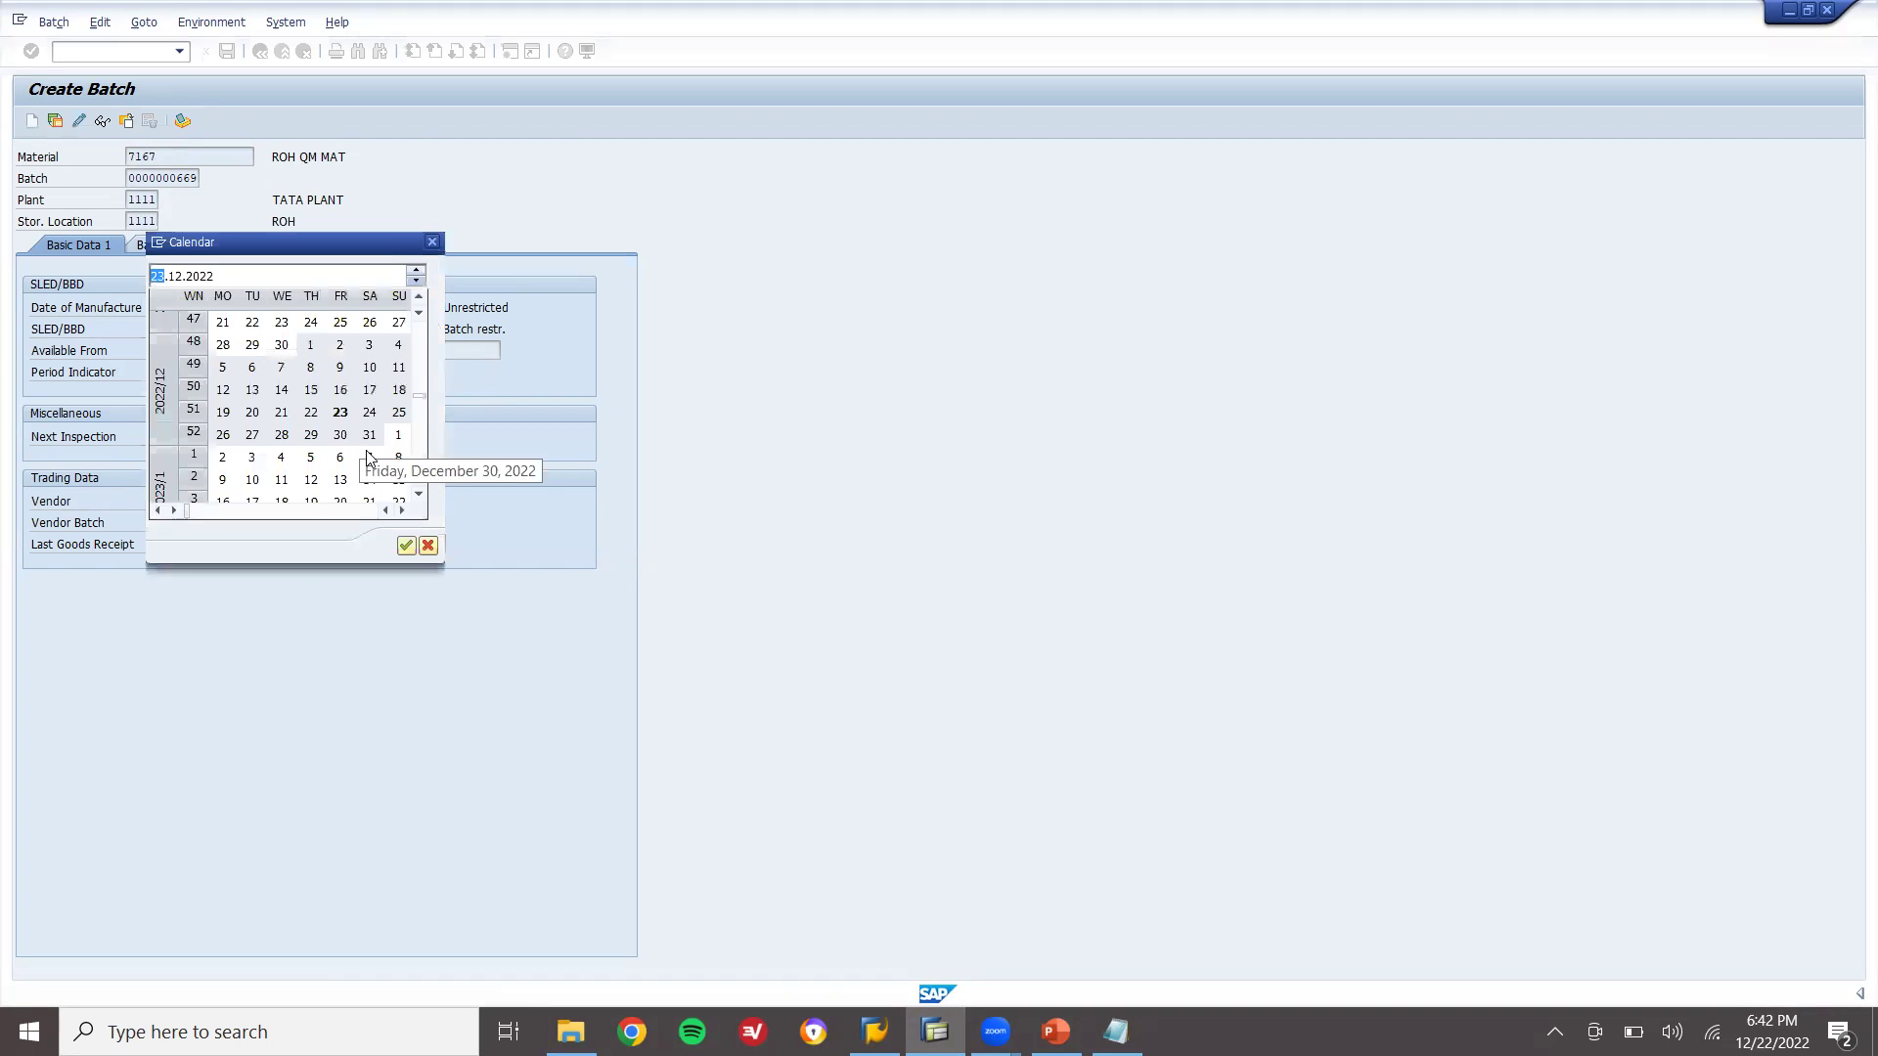
left_click(419, 495)
left_click(418, 495)
left_click(419, 495)
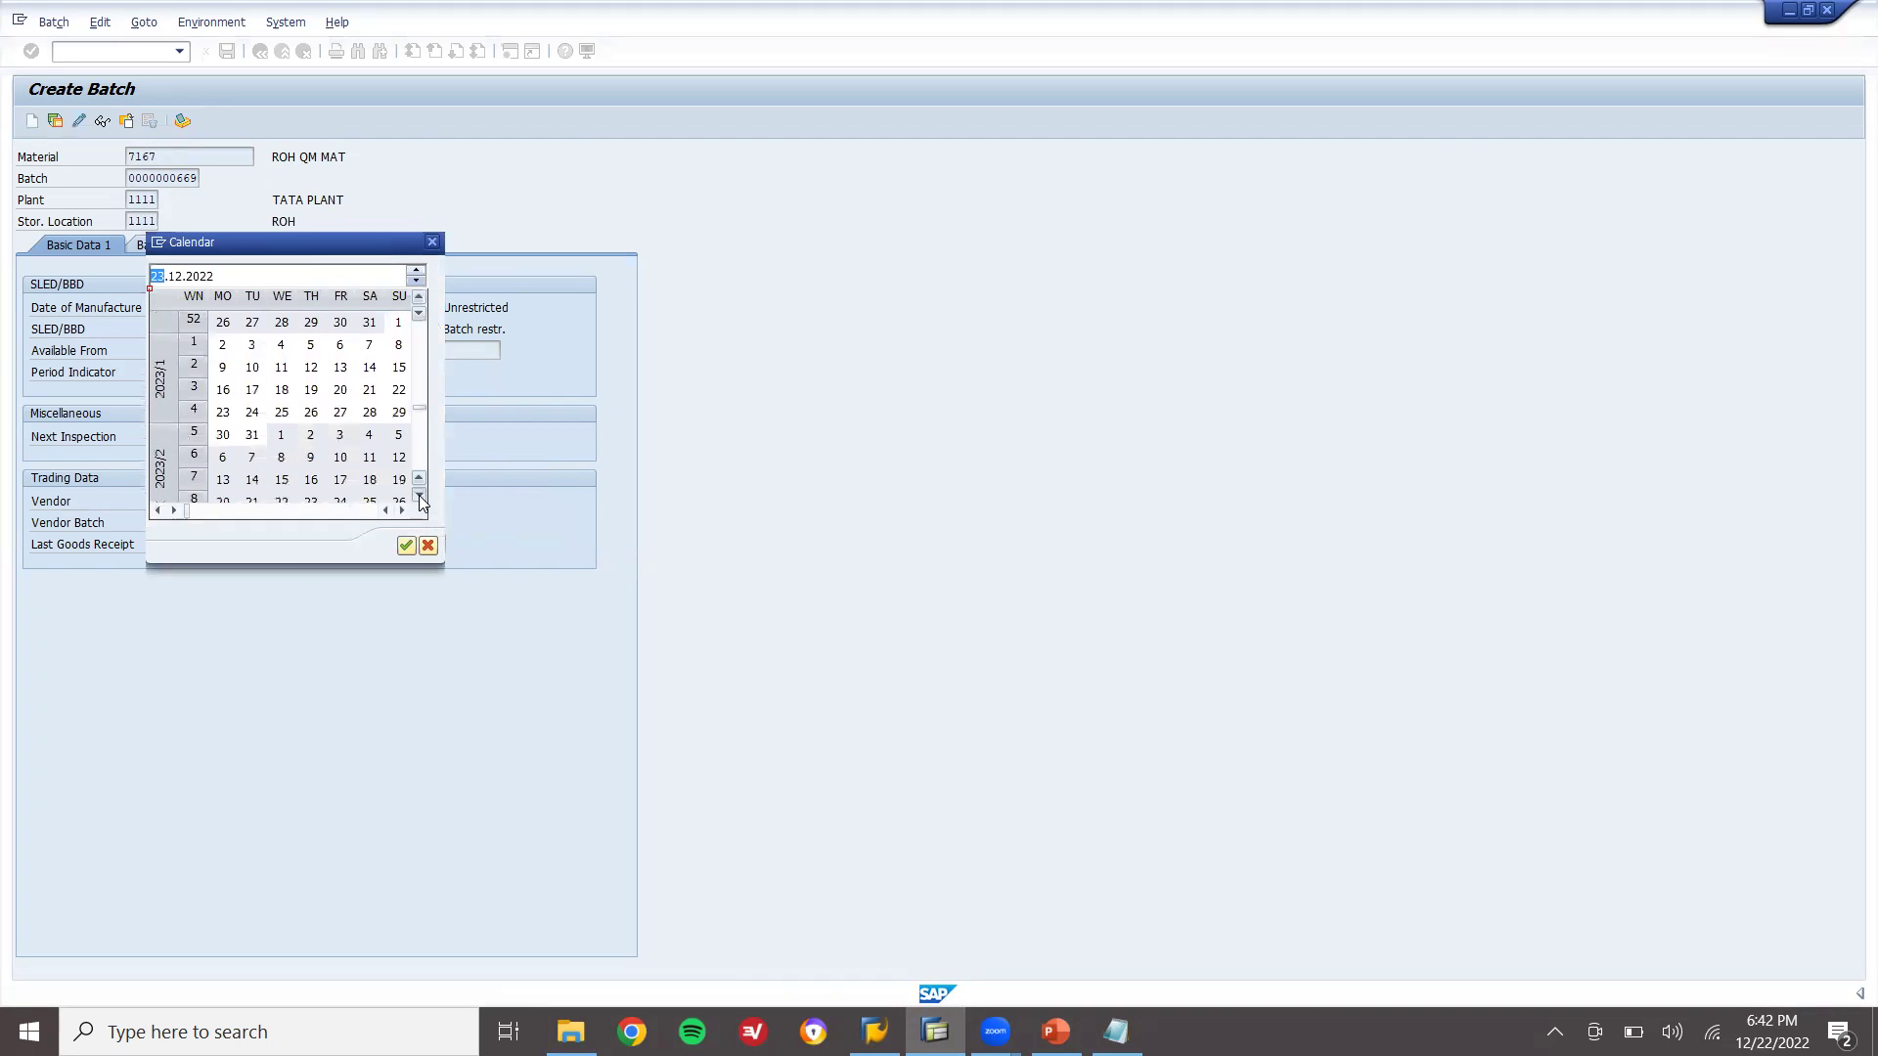
double_click(342, 482)
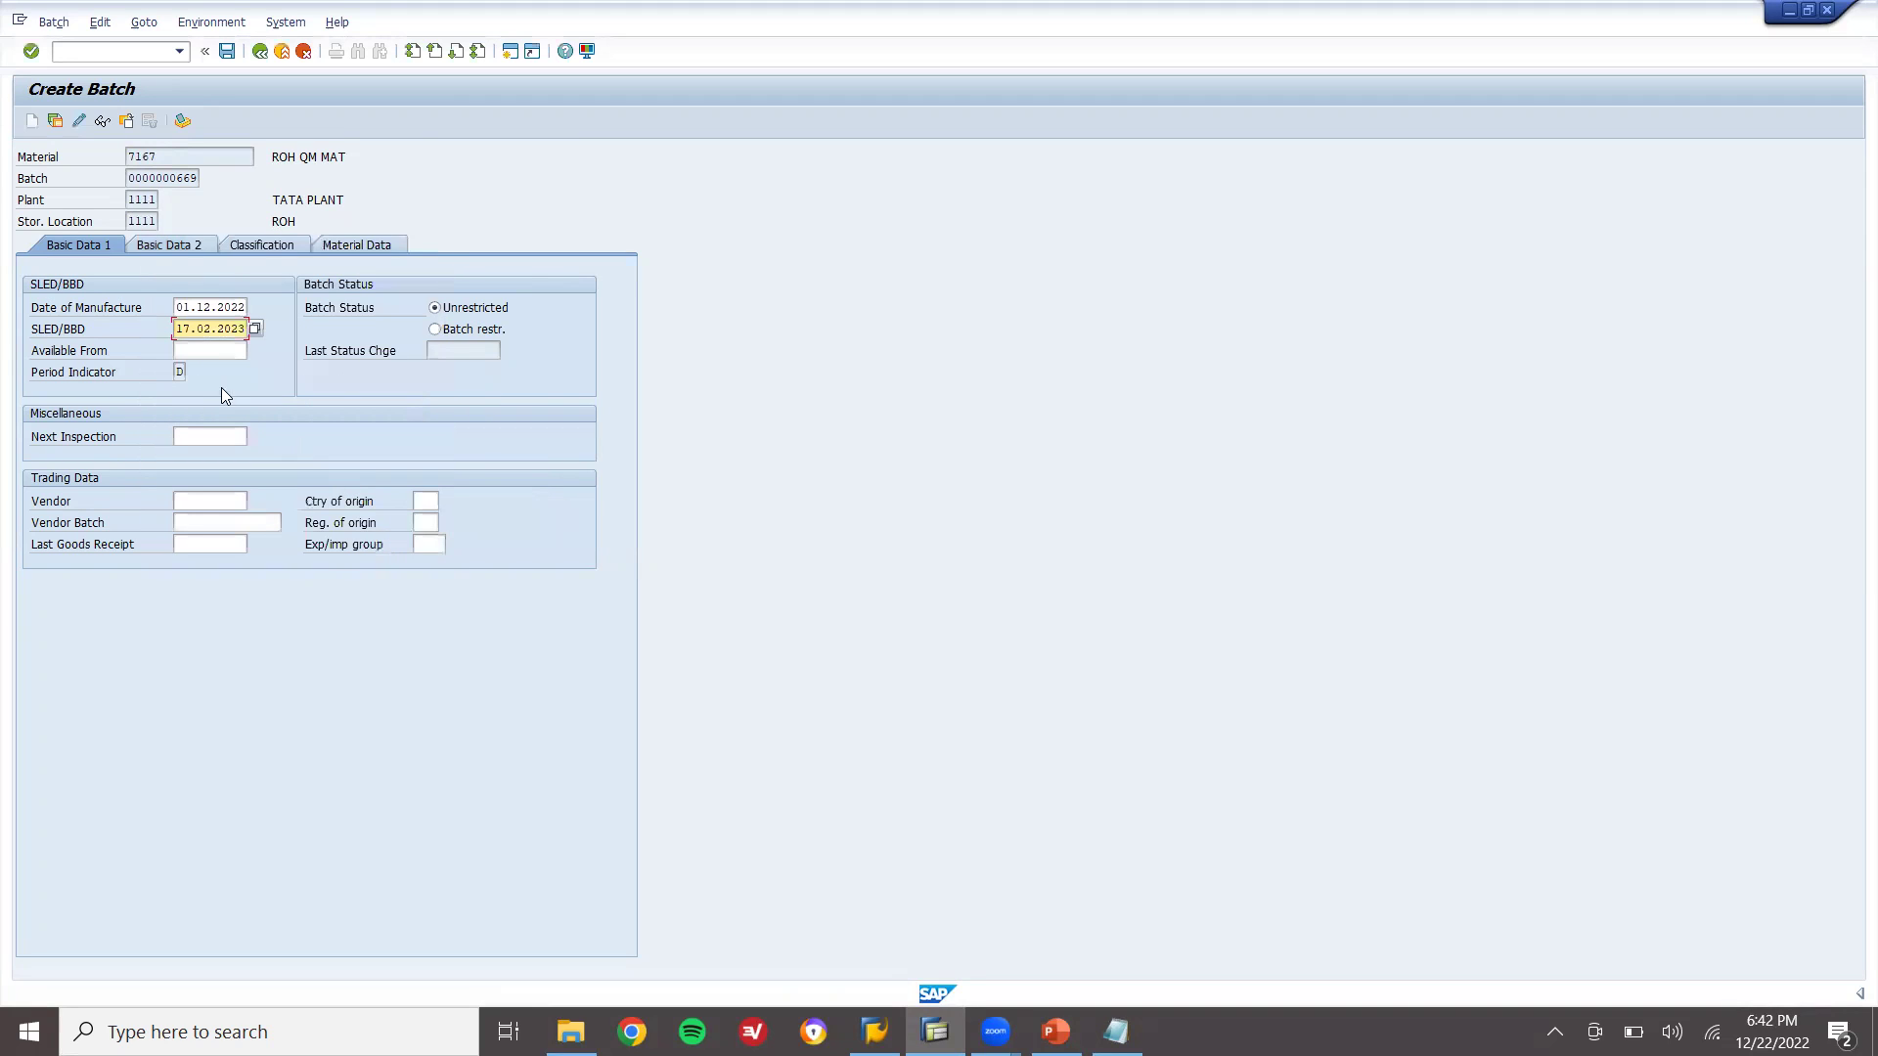
Set the batch's Available From date to 15.12.2022
left_click(213, 352)
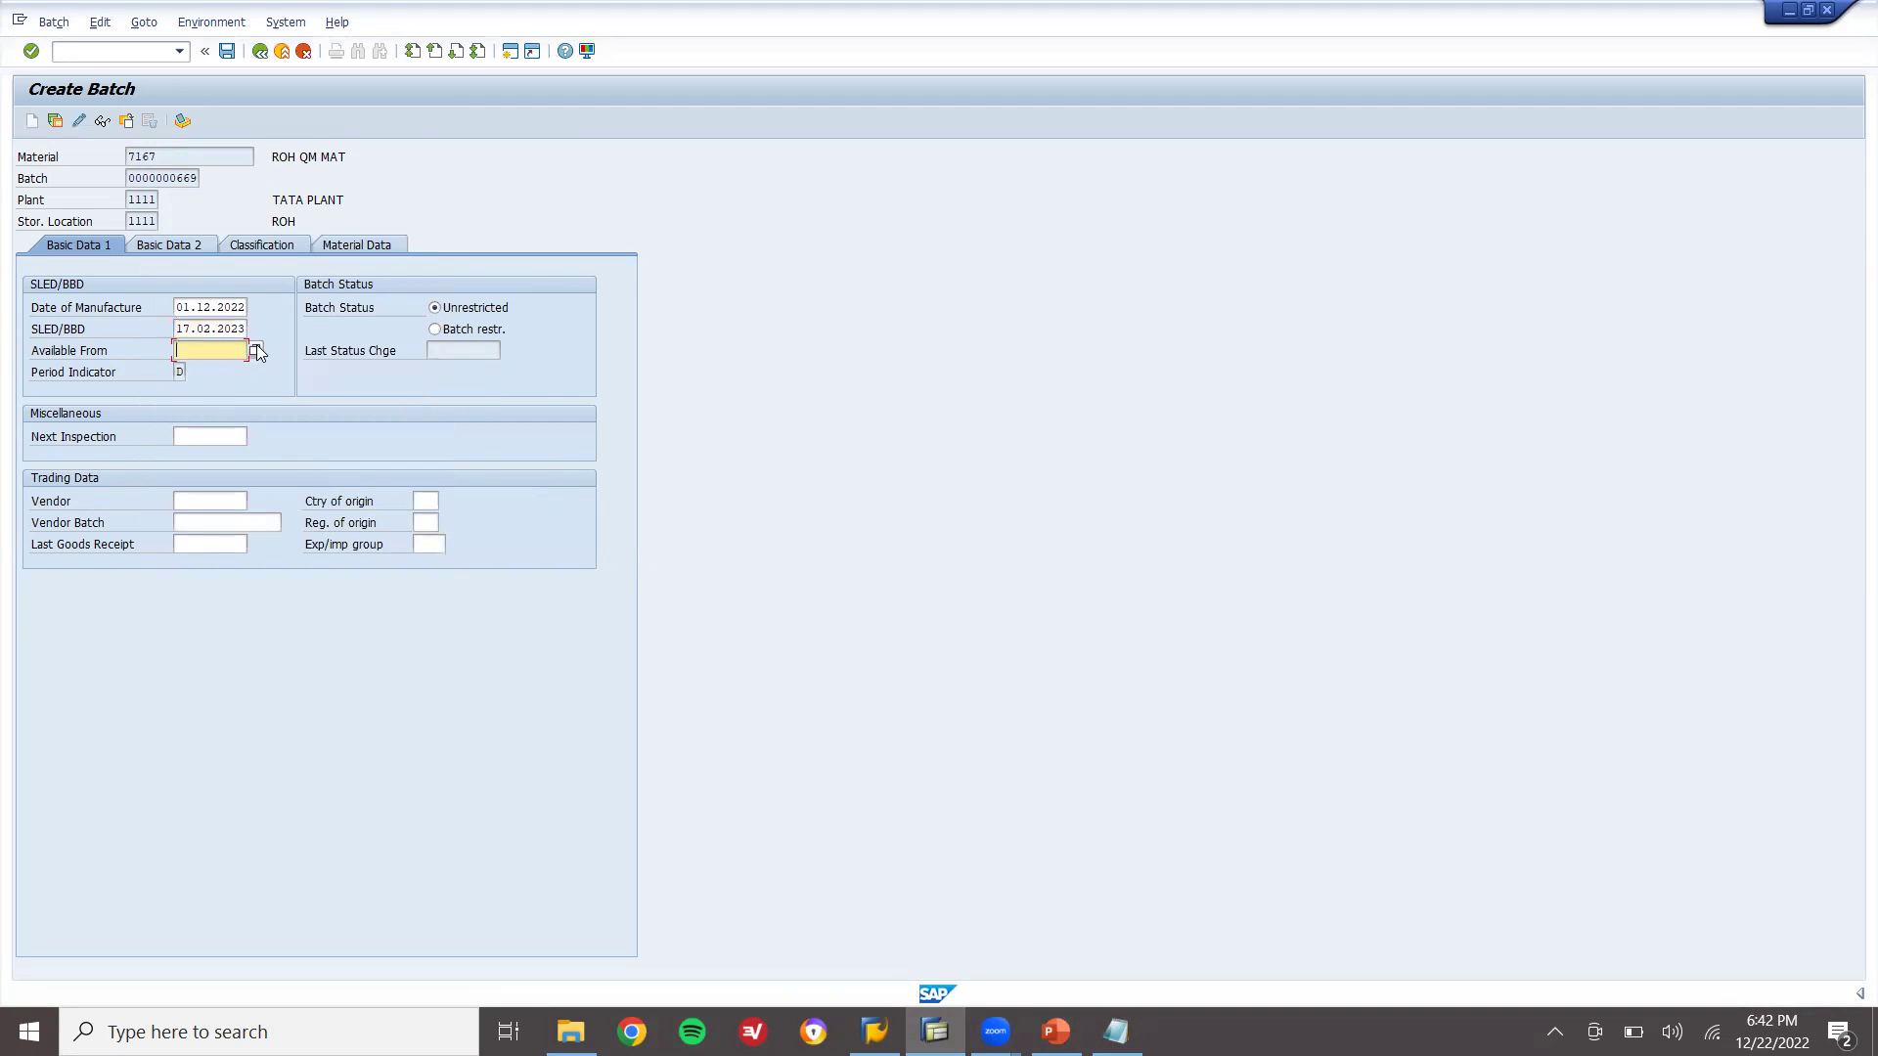
left_click(255, 350)
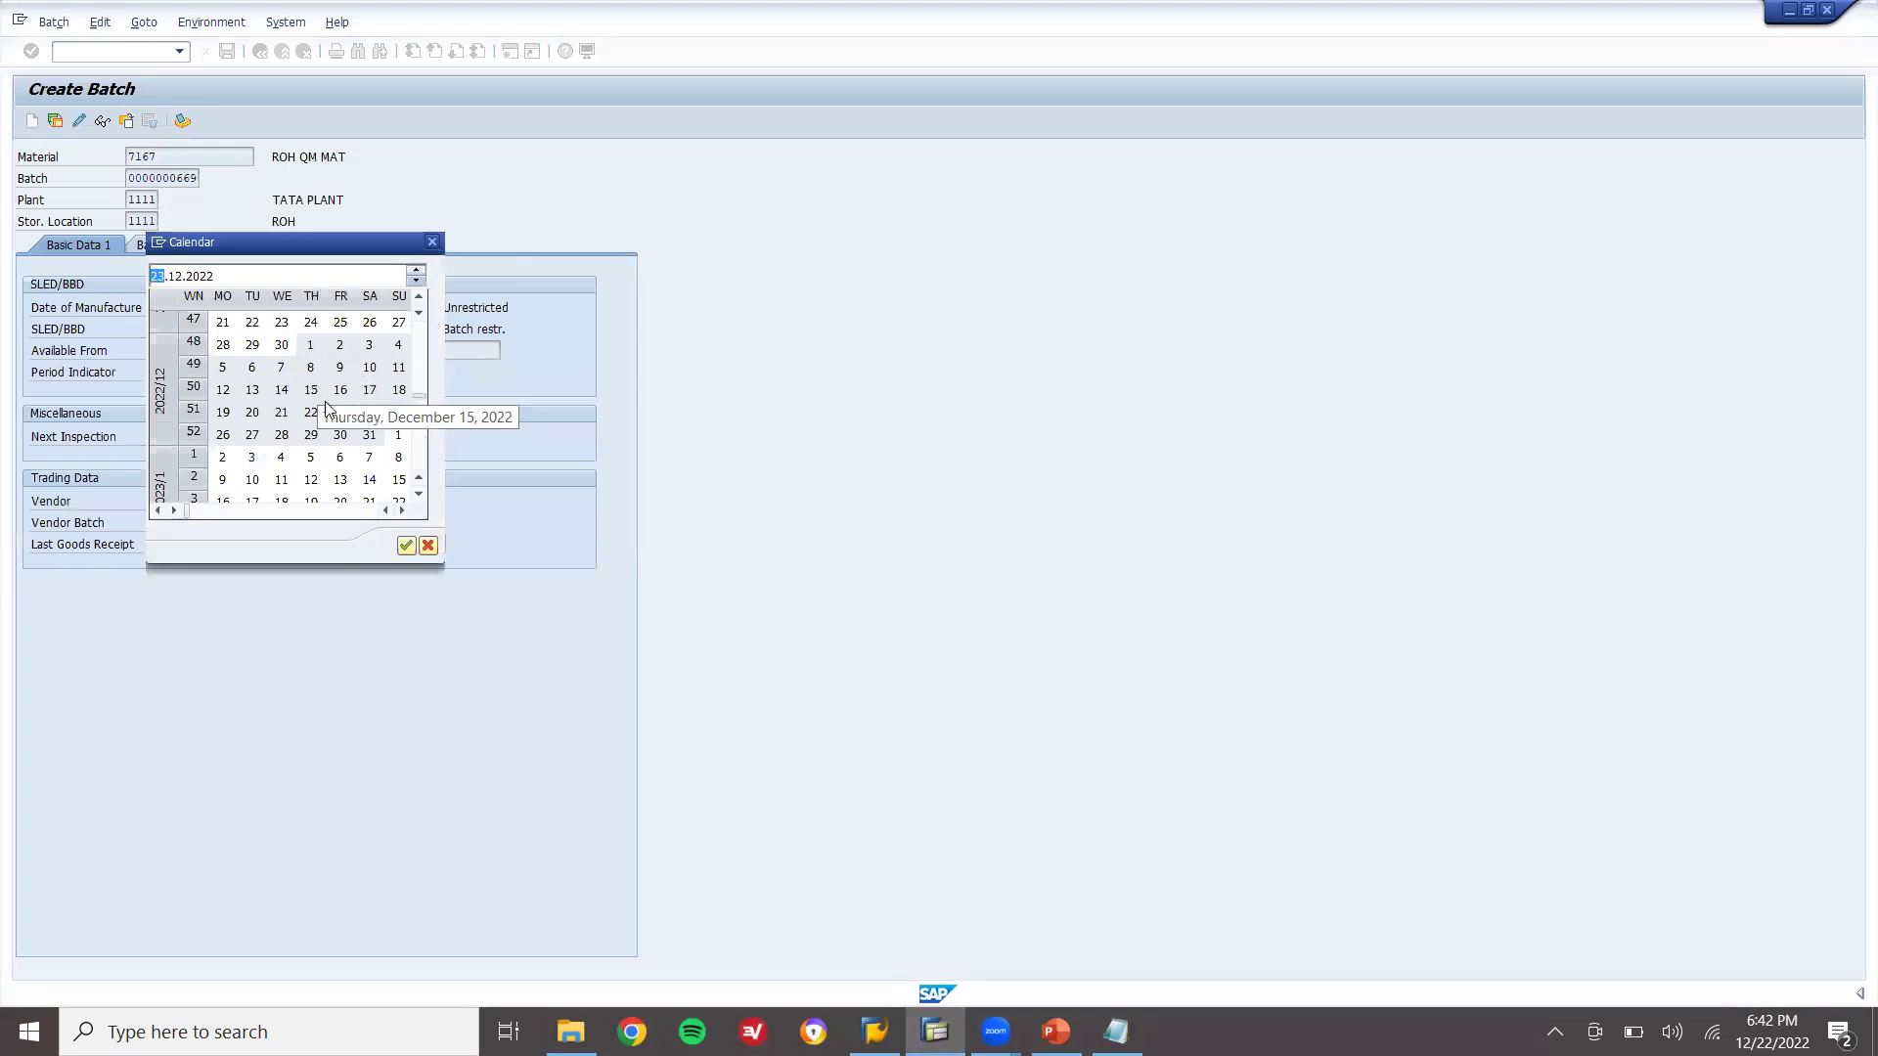
double_click(309, 391)
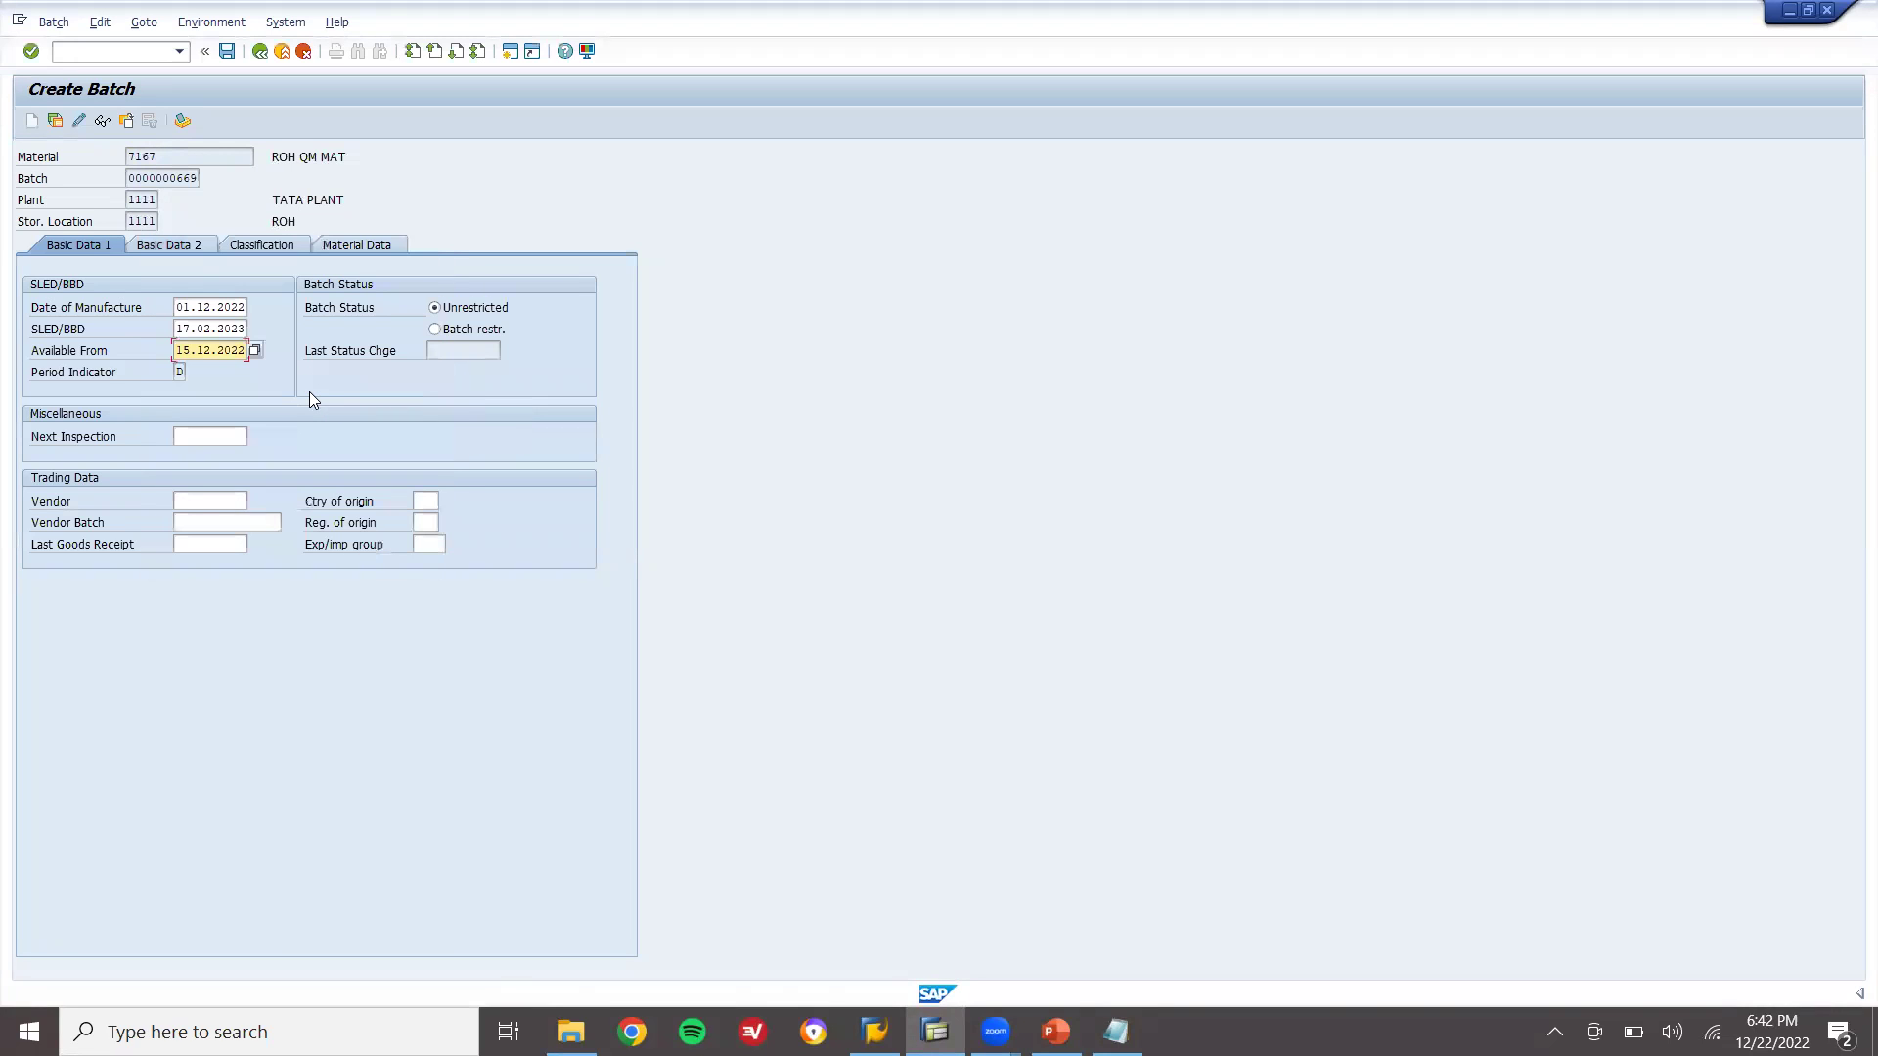
left_click(138, 177)
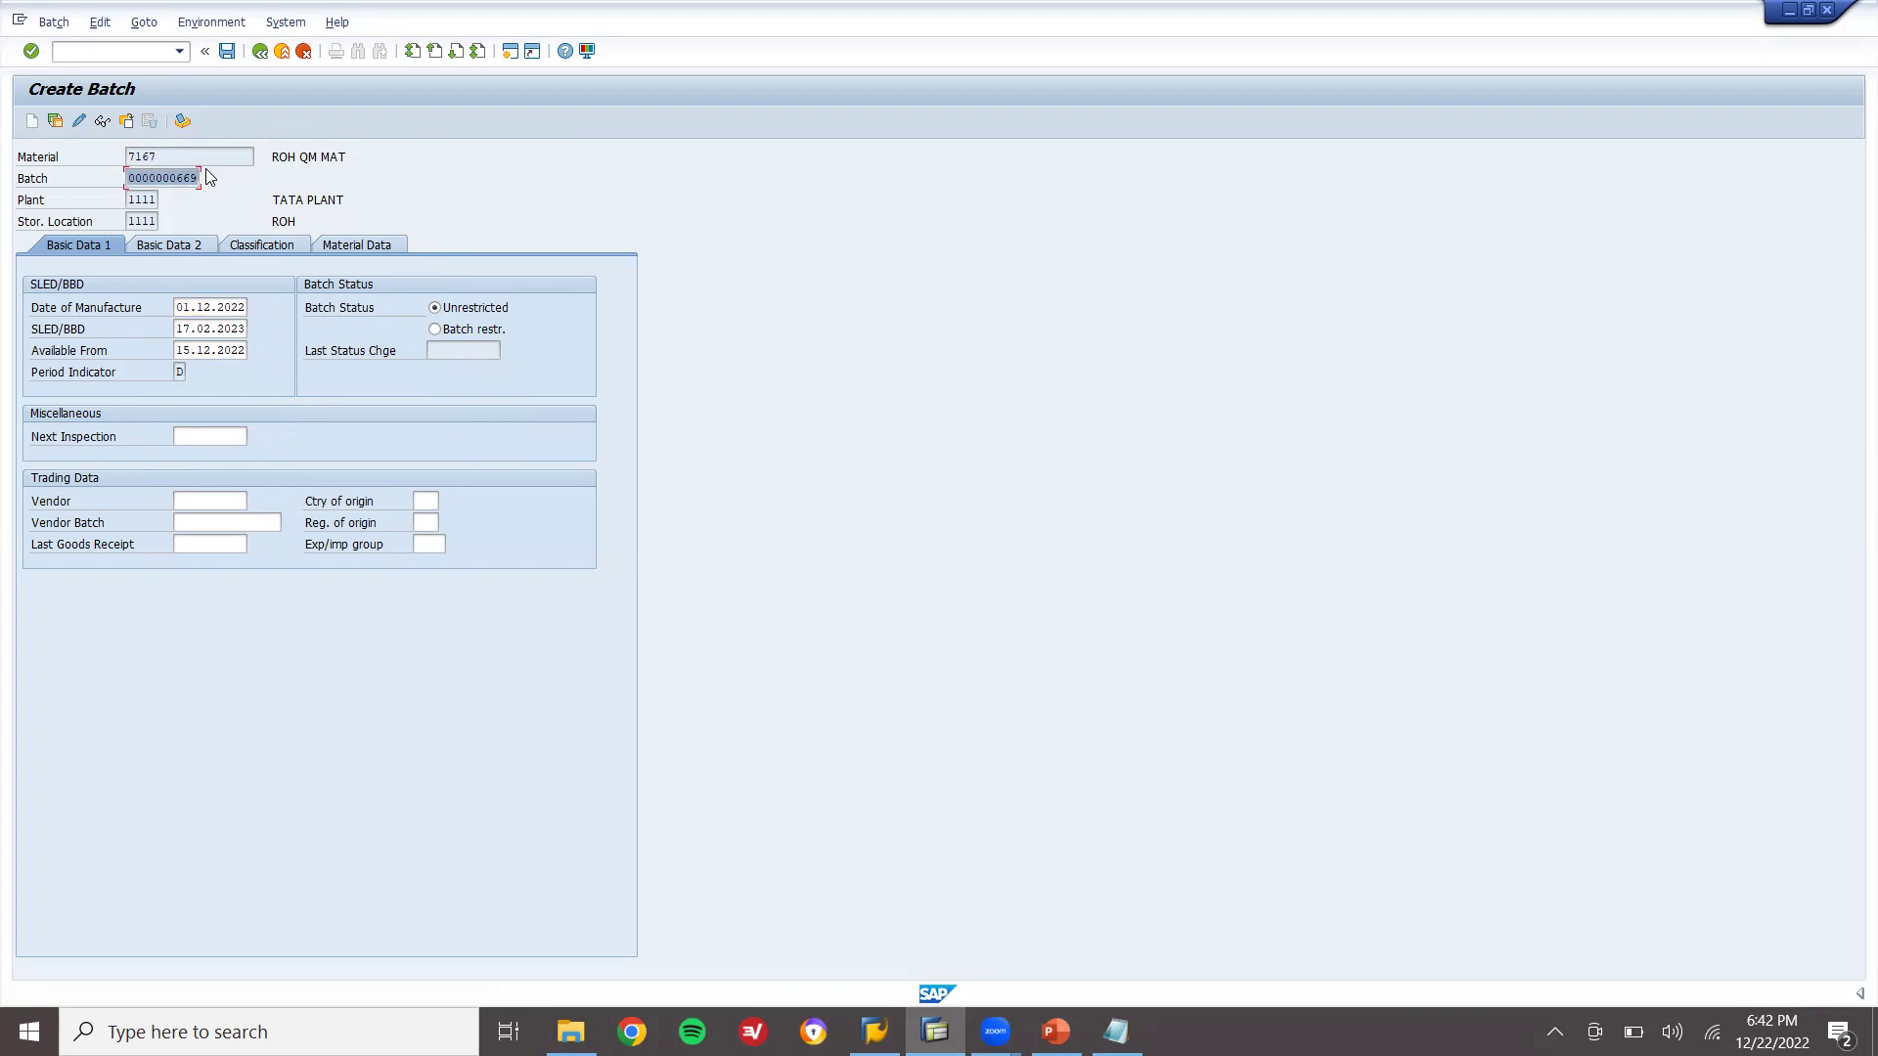
left_click(205, 170)
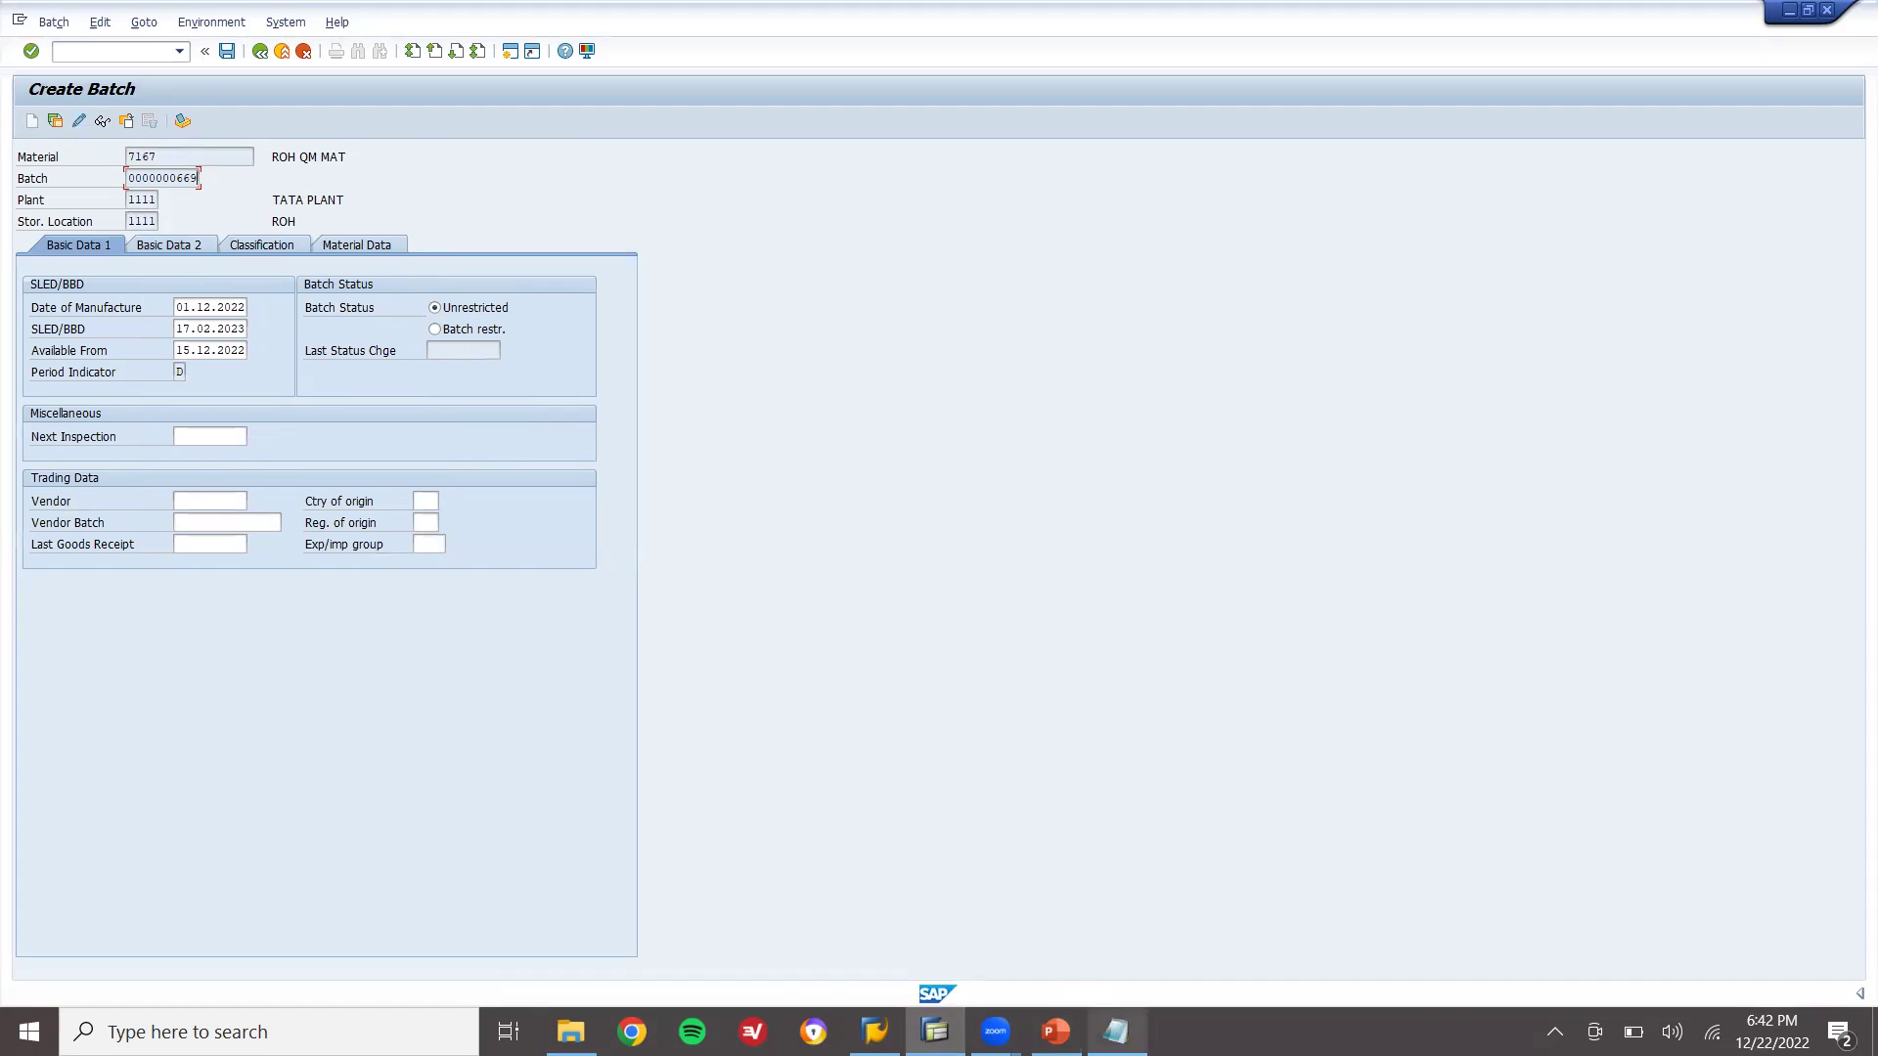
left_click(1116, 1031)
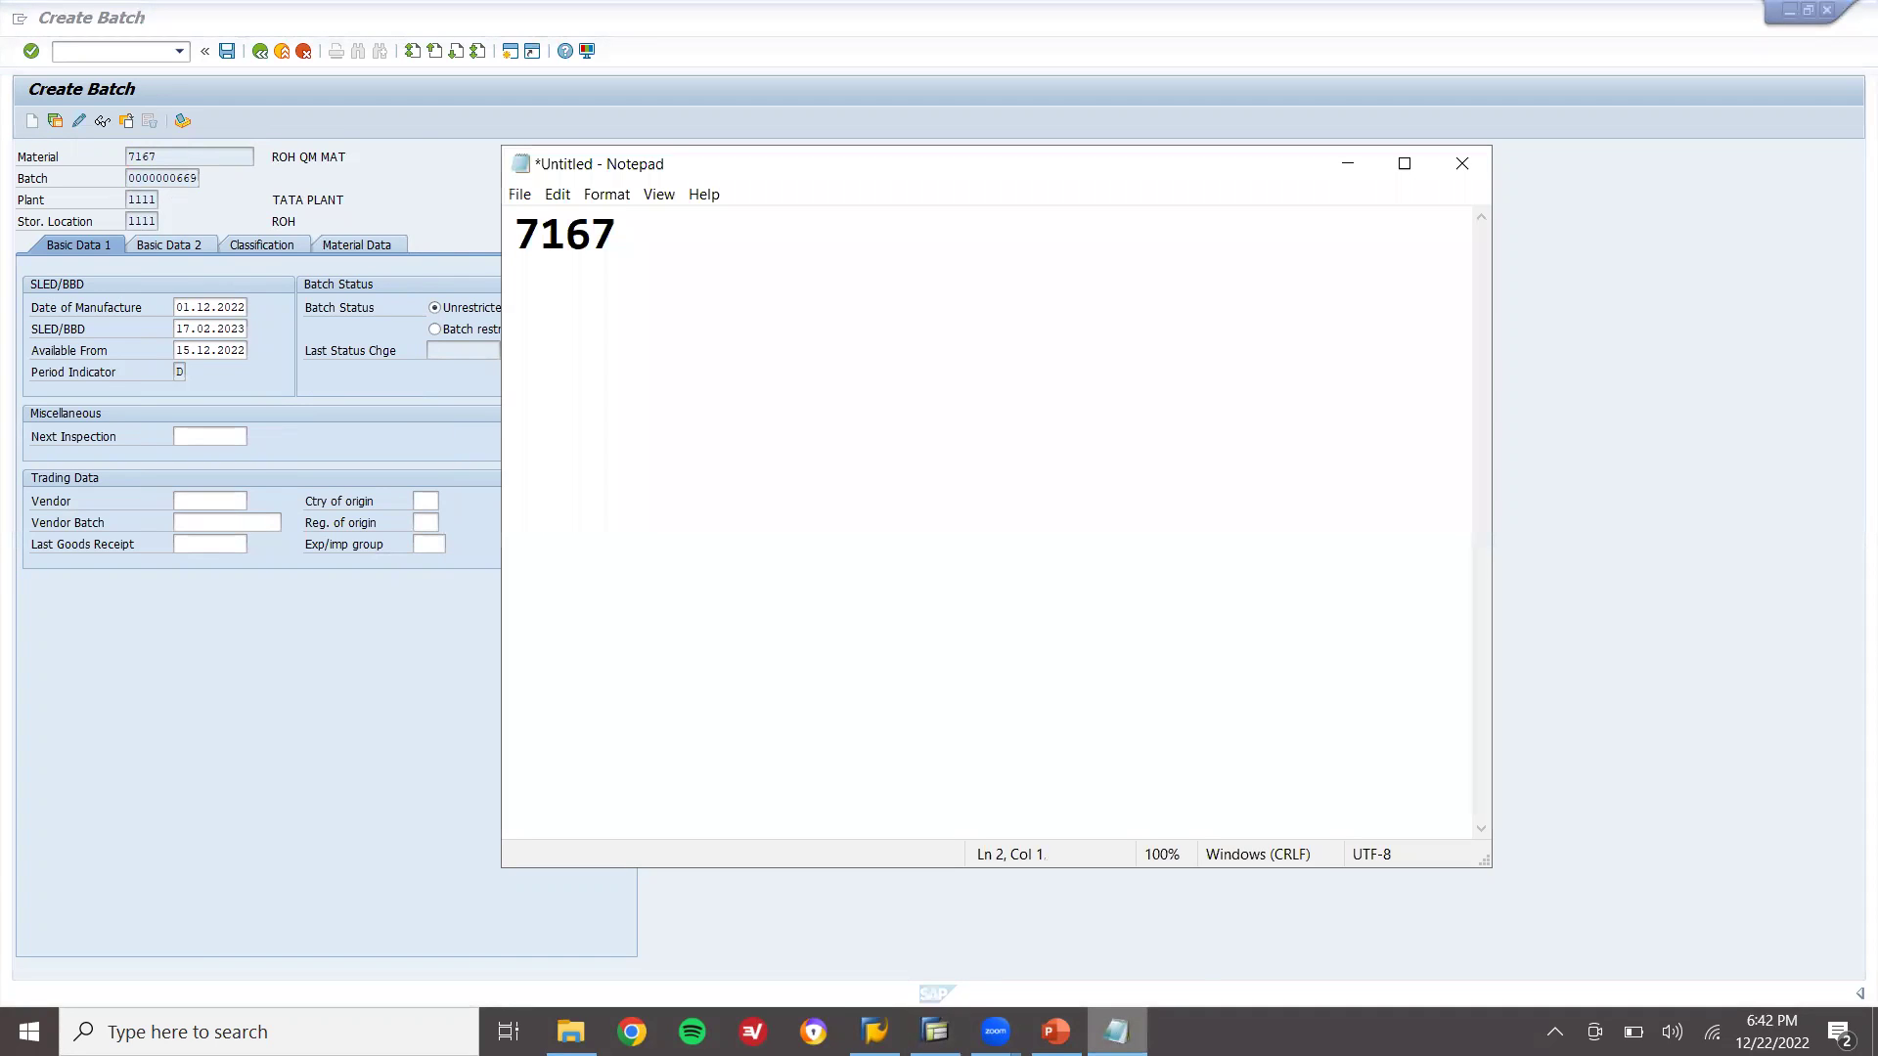
key("ctrl+v")
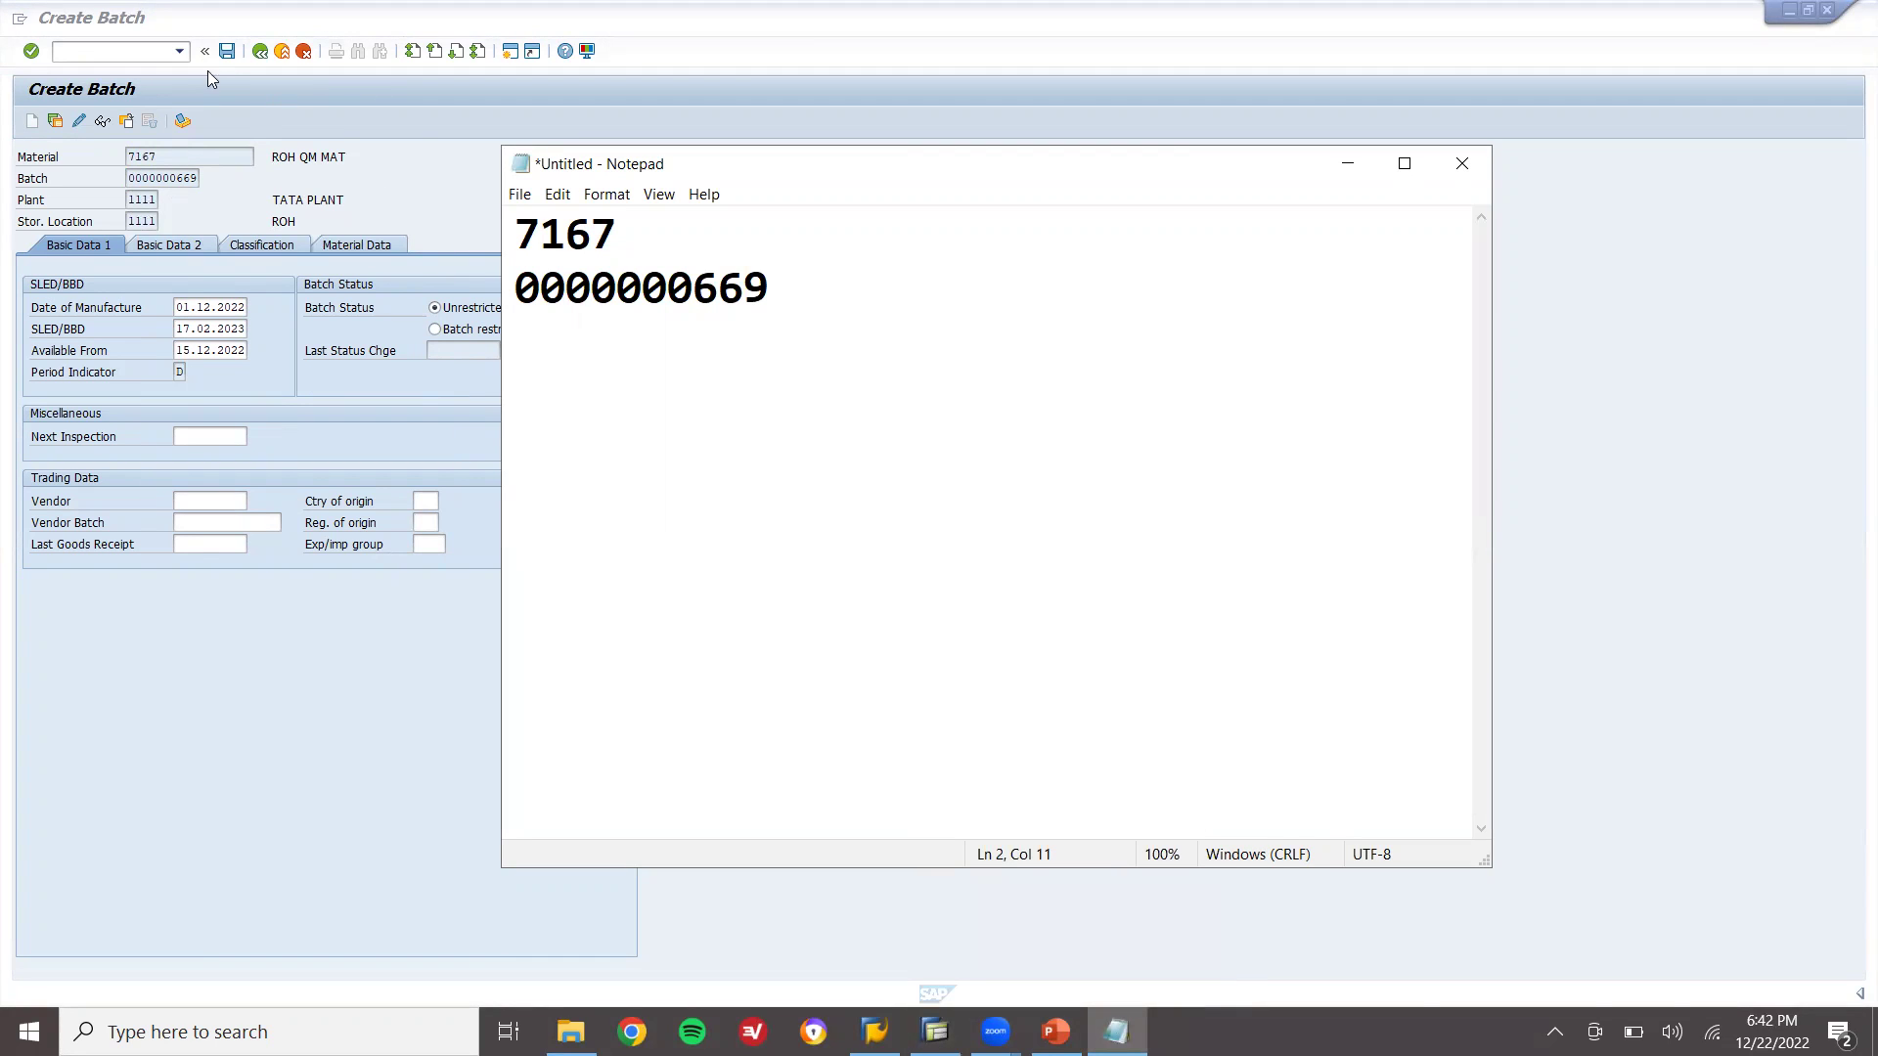
Save the batch and open the Create Purchase Order transaction
left_click(228, 56)
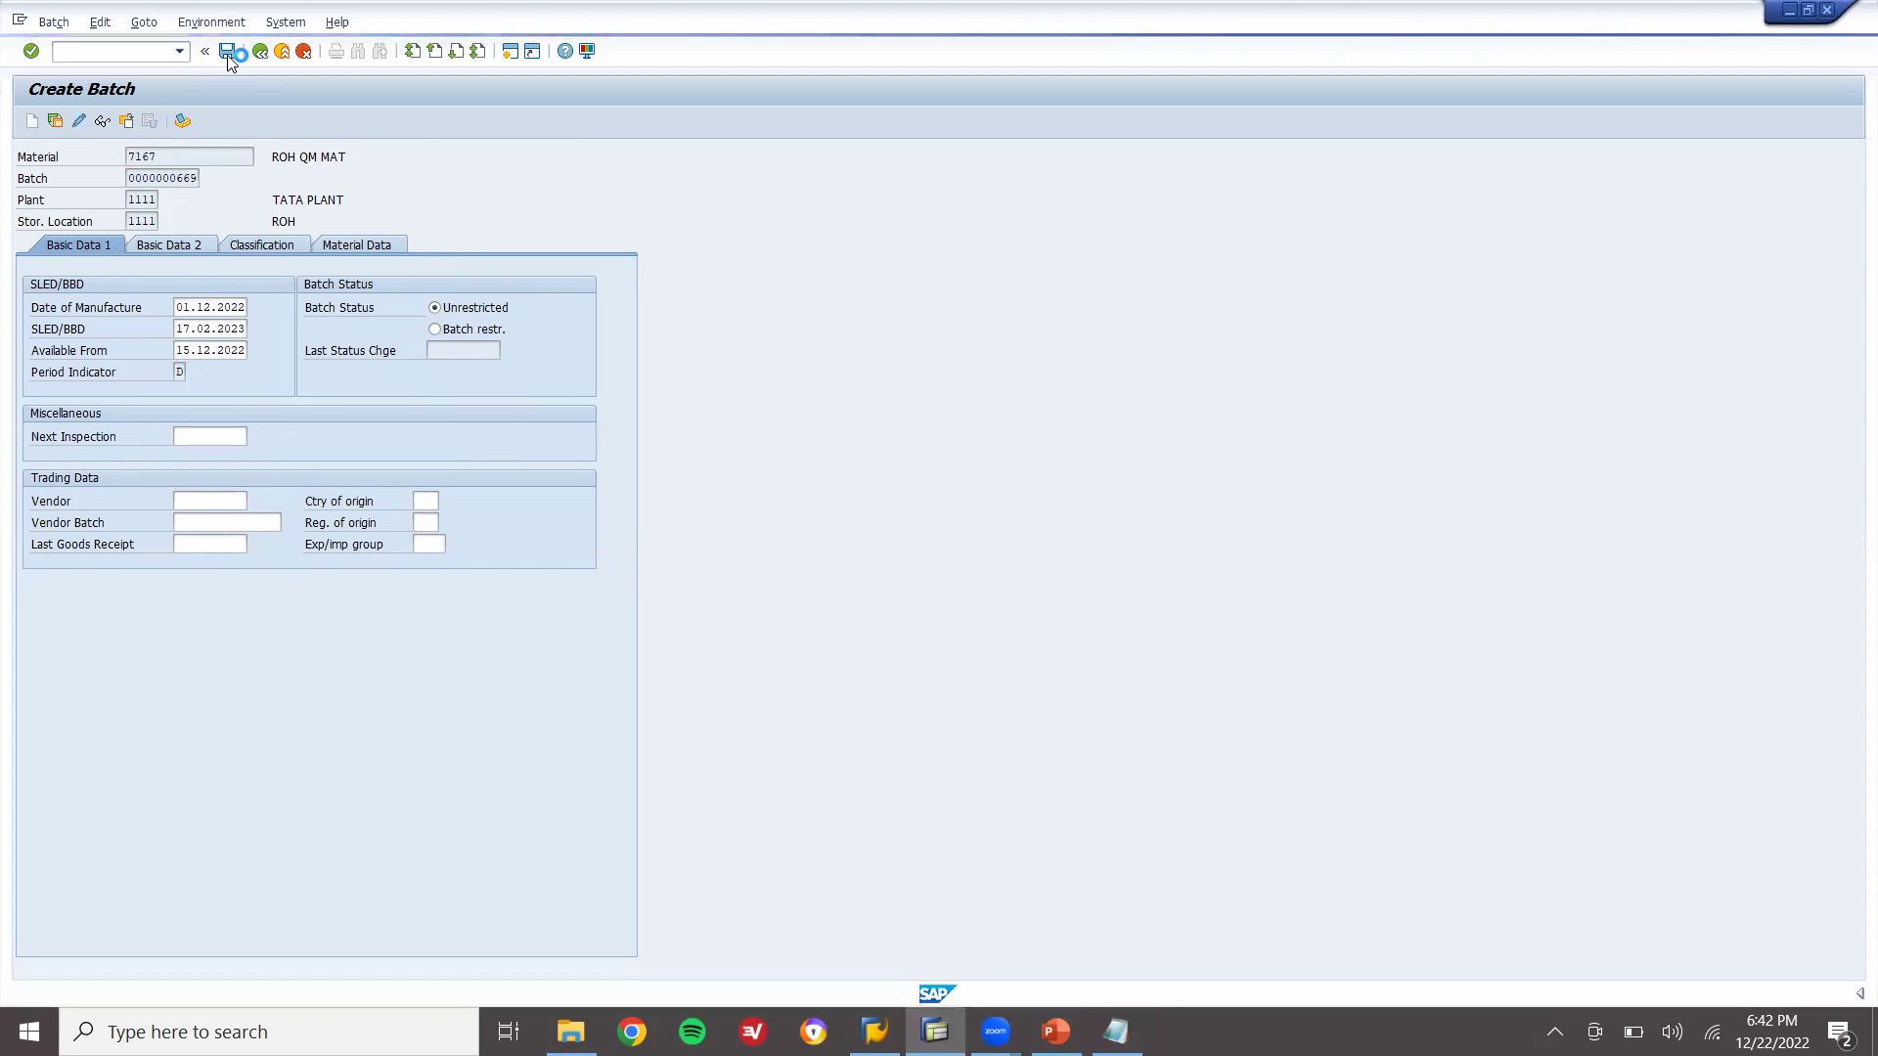
left_click(283, 54)
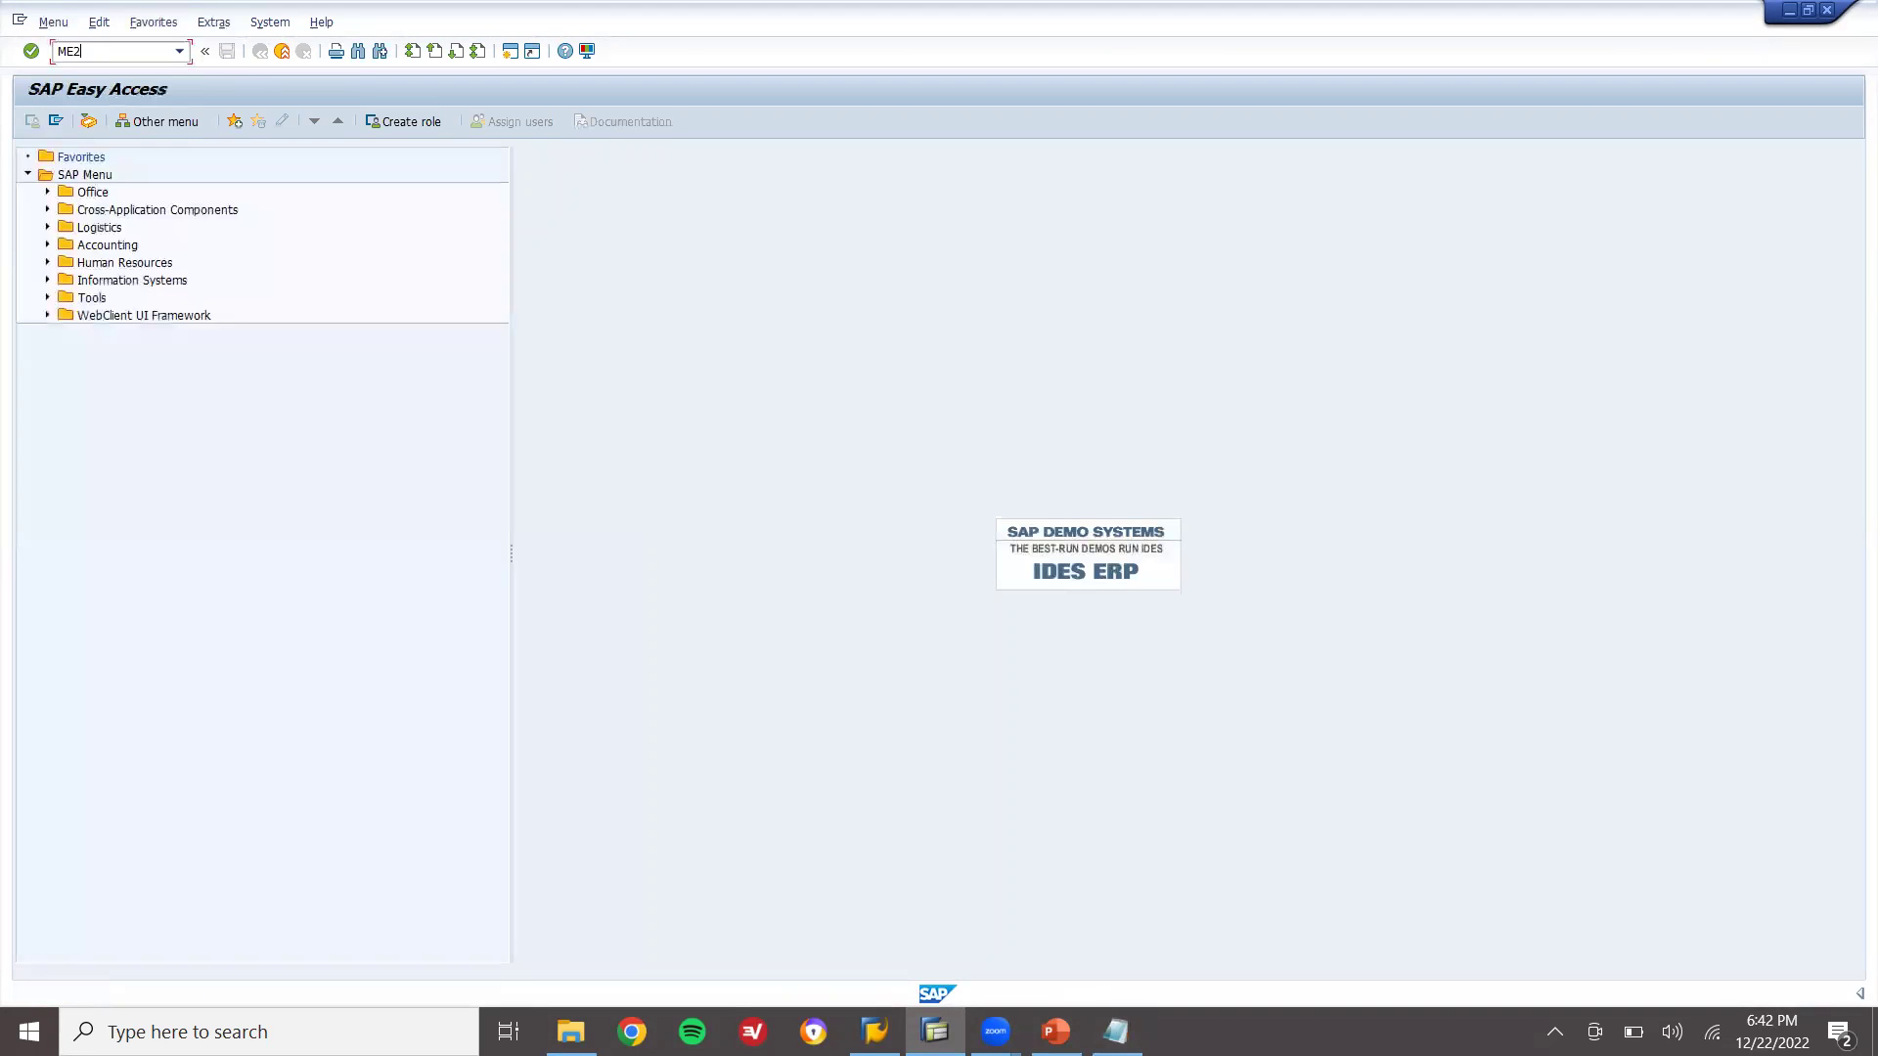
key("Return")
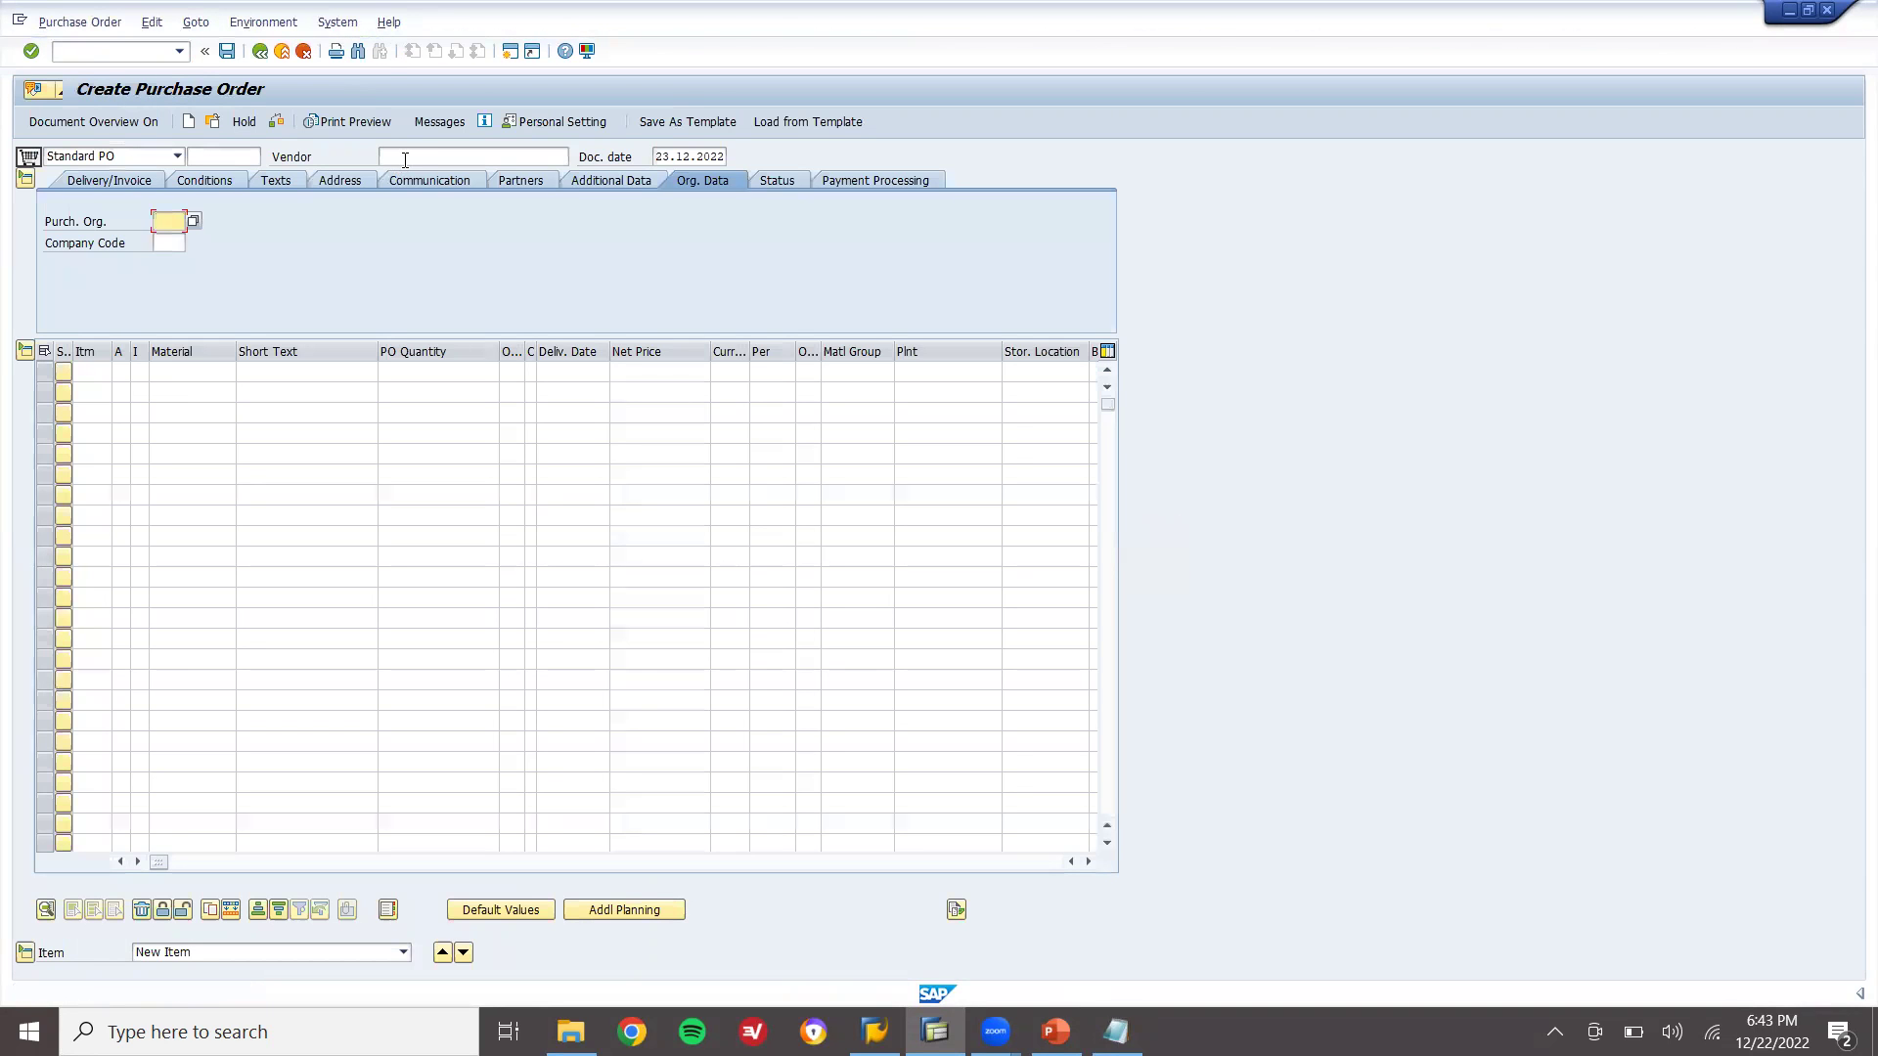
Enter vendor REYAN INDS P LTD on the standard PO, with purchasing organization 1111, purchasing group 000 and company code 1111
left_click(405, 160)
type("700120")
key("Return")
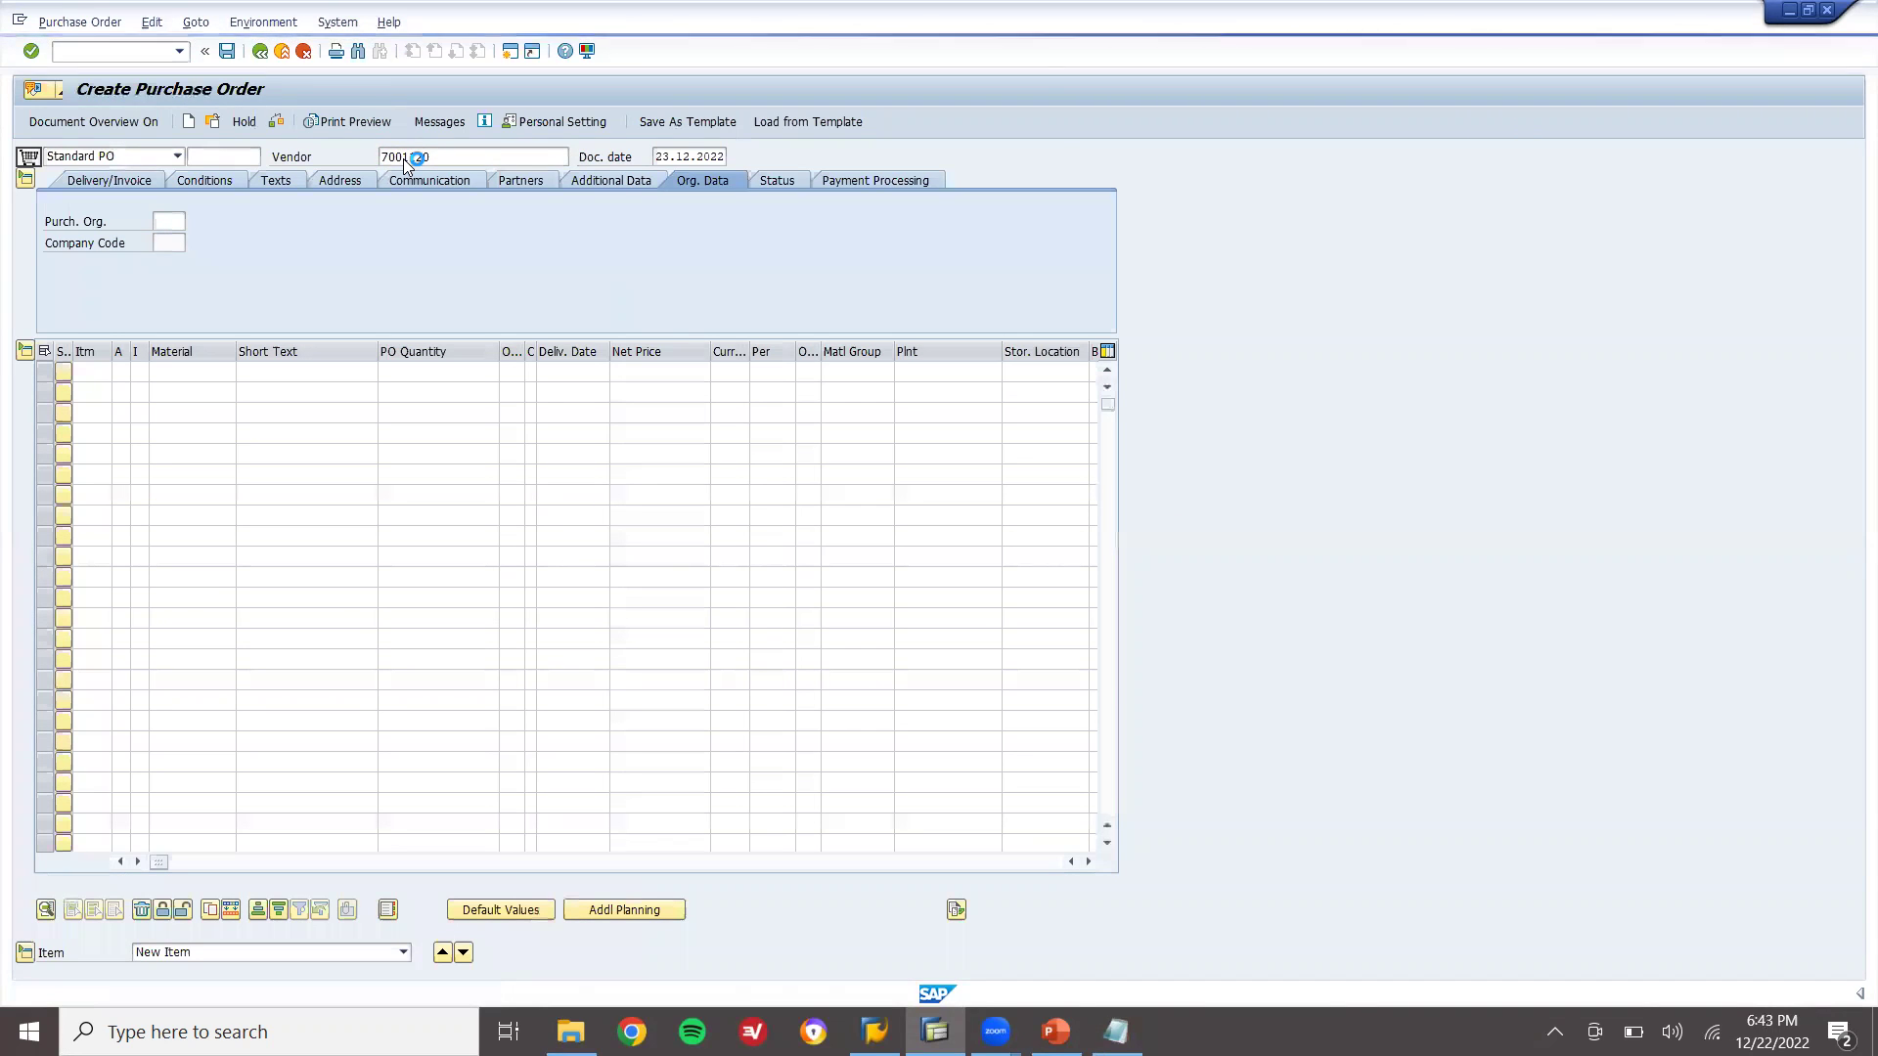
key("Return")
key("Return")
key("Return")
key("Return")
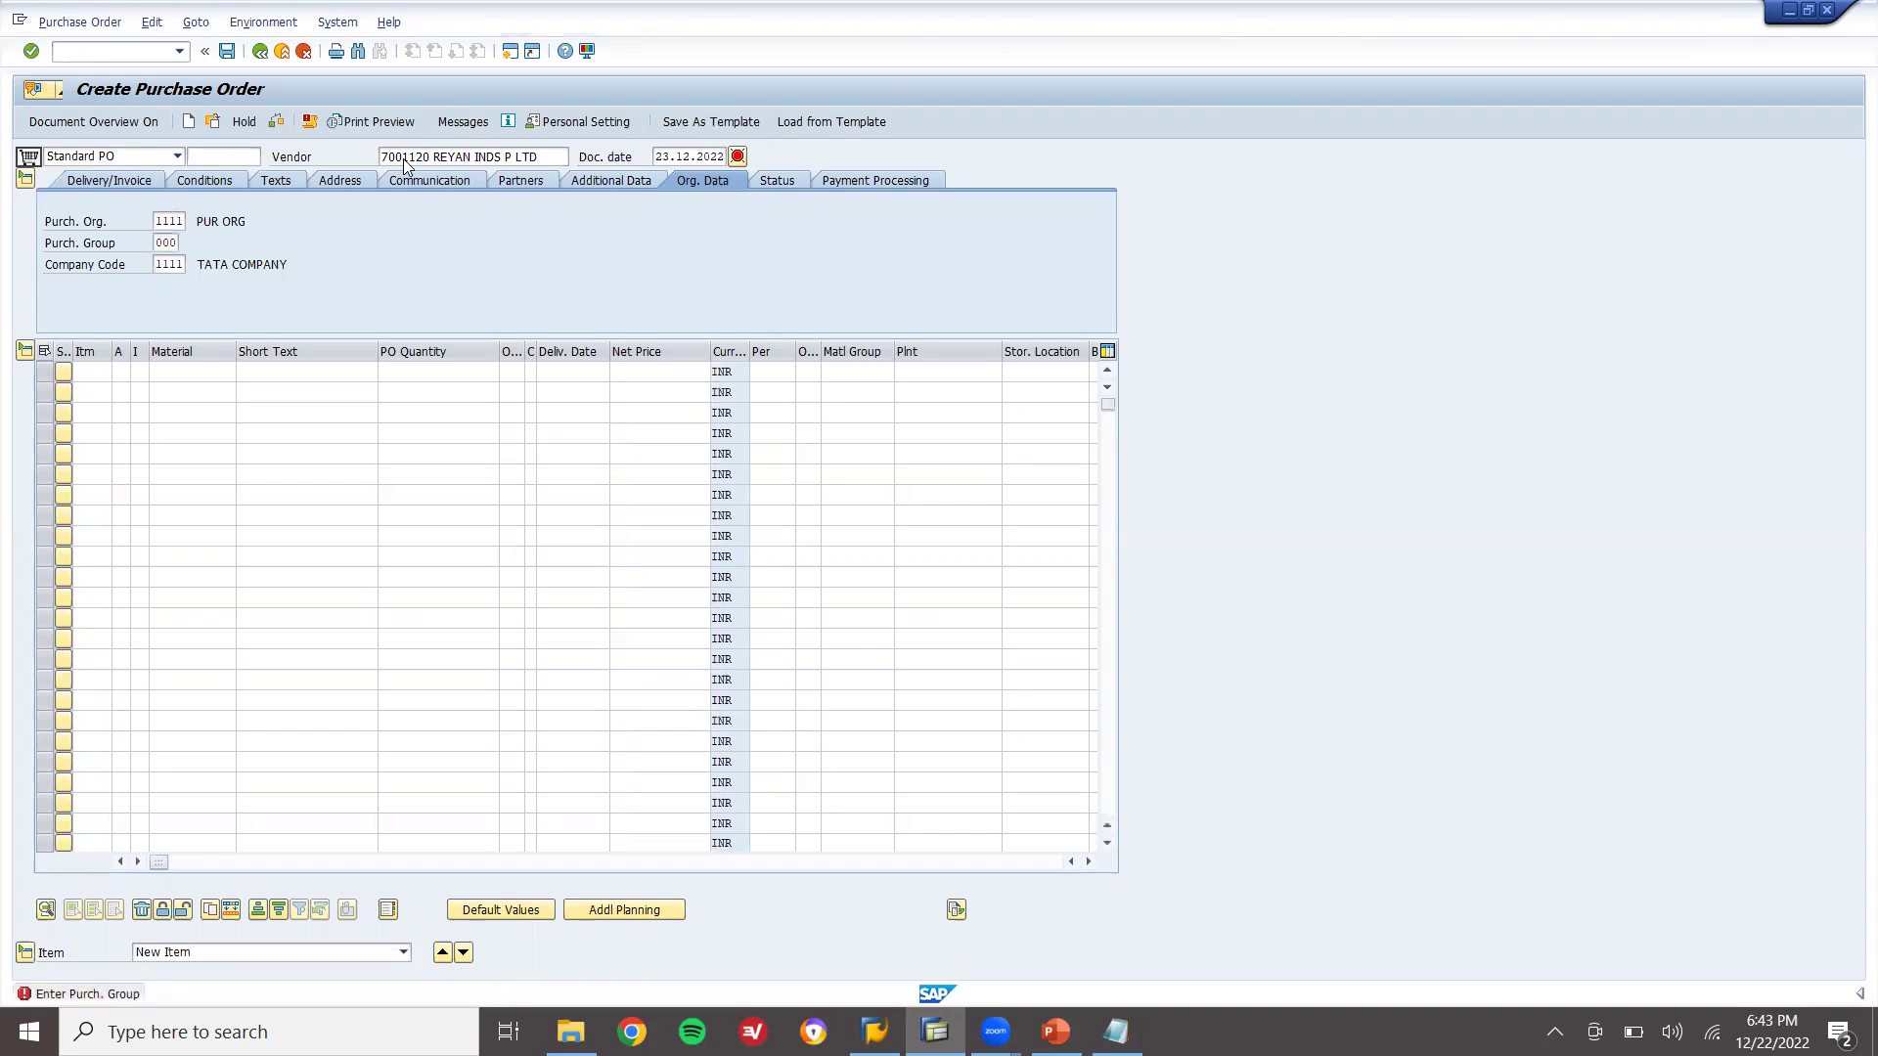
Add material 7167 as the first purchase order item with a PO quantity of 10
left_click(221, 376)
type("7167")
key("Return")
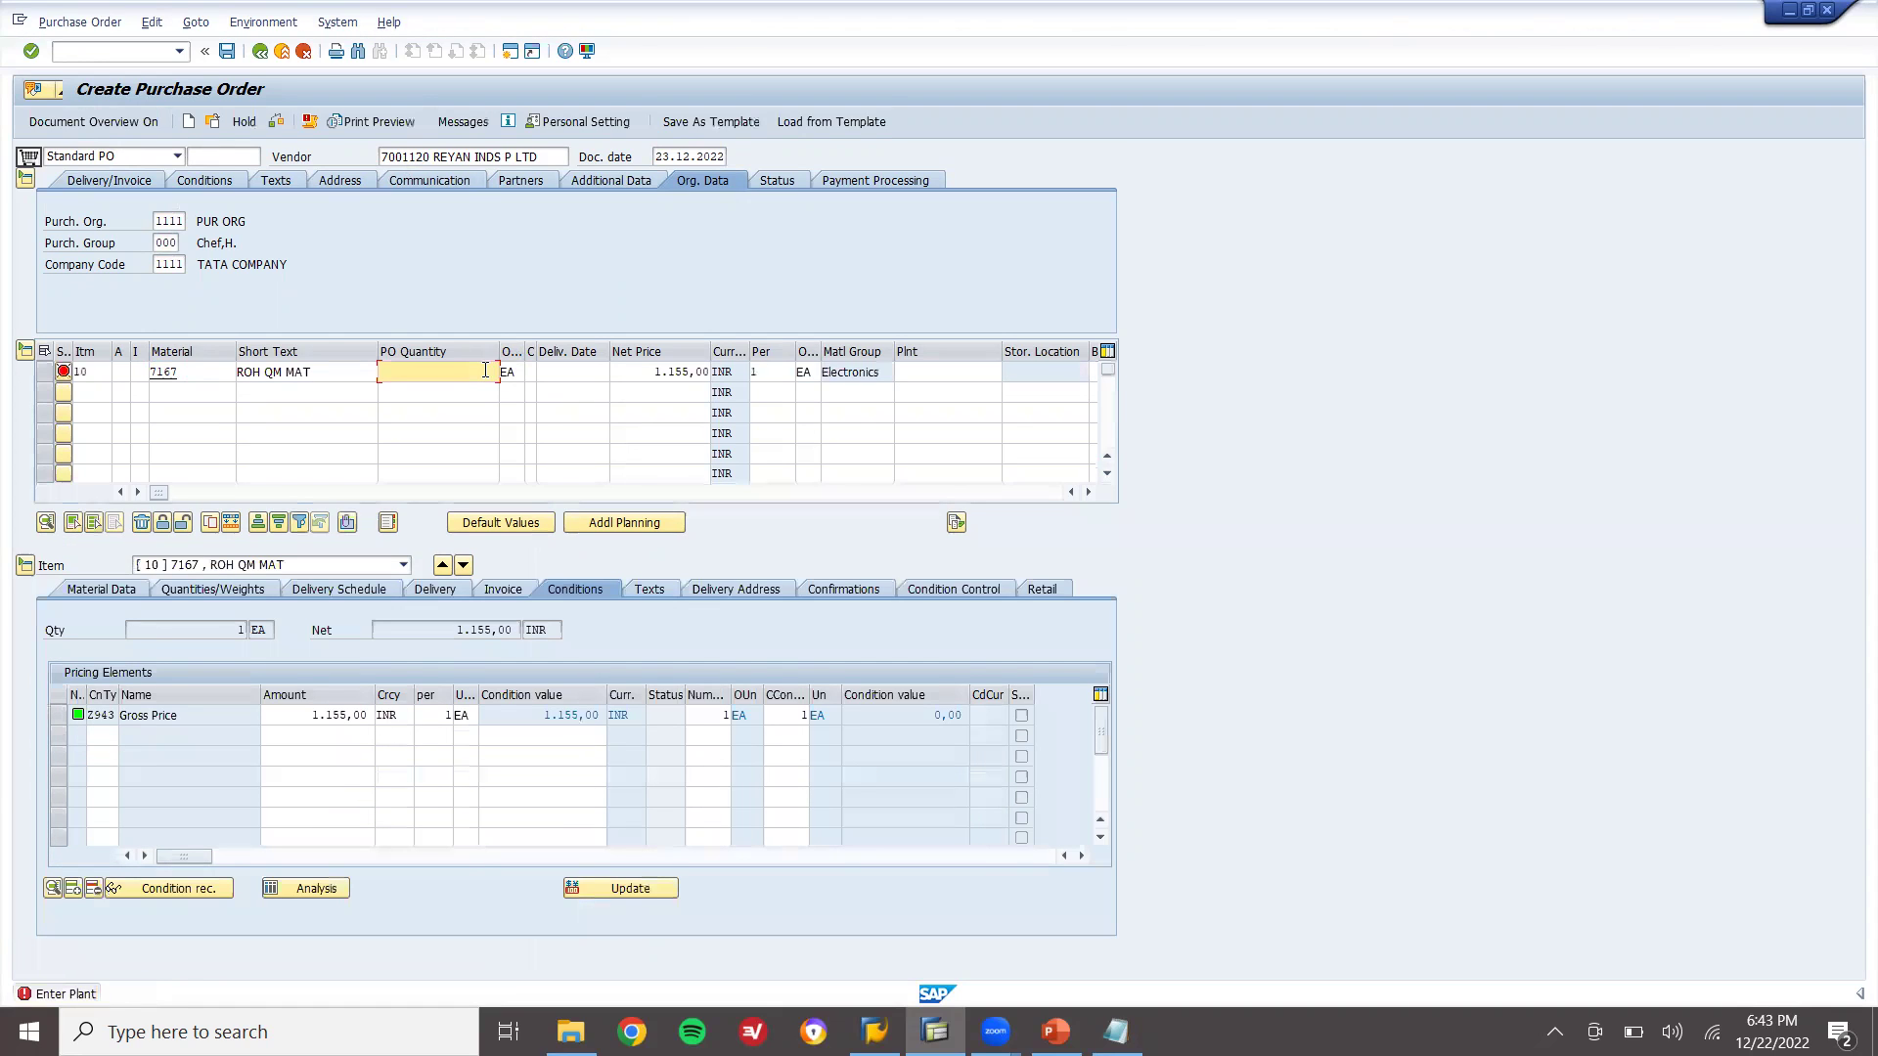
key("Return")
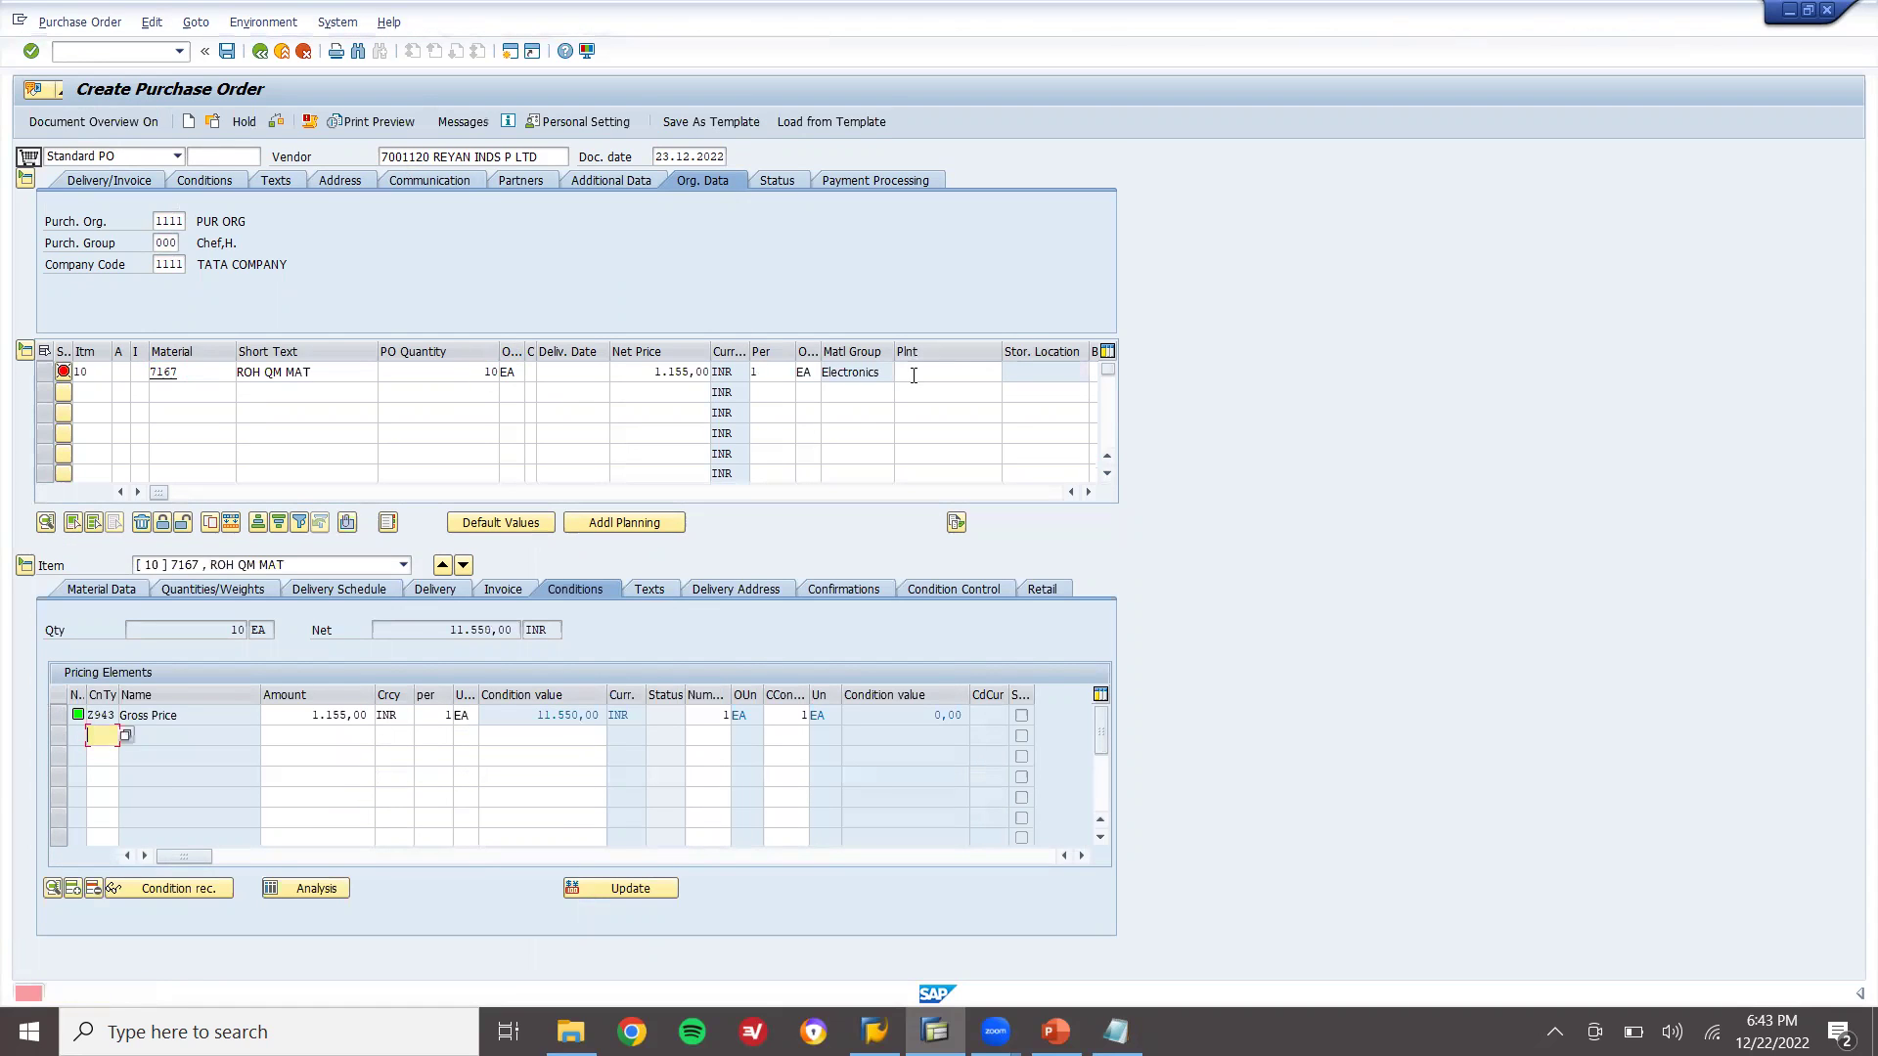
Set the purchase order item's plant to 1111 and its storage location to 1111
left_click(914, 376)
key("Down")
key("Return")
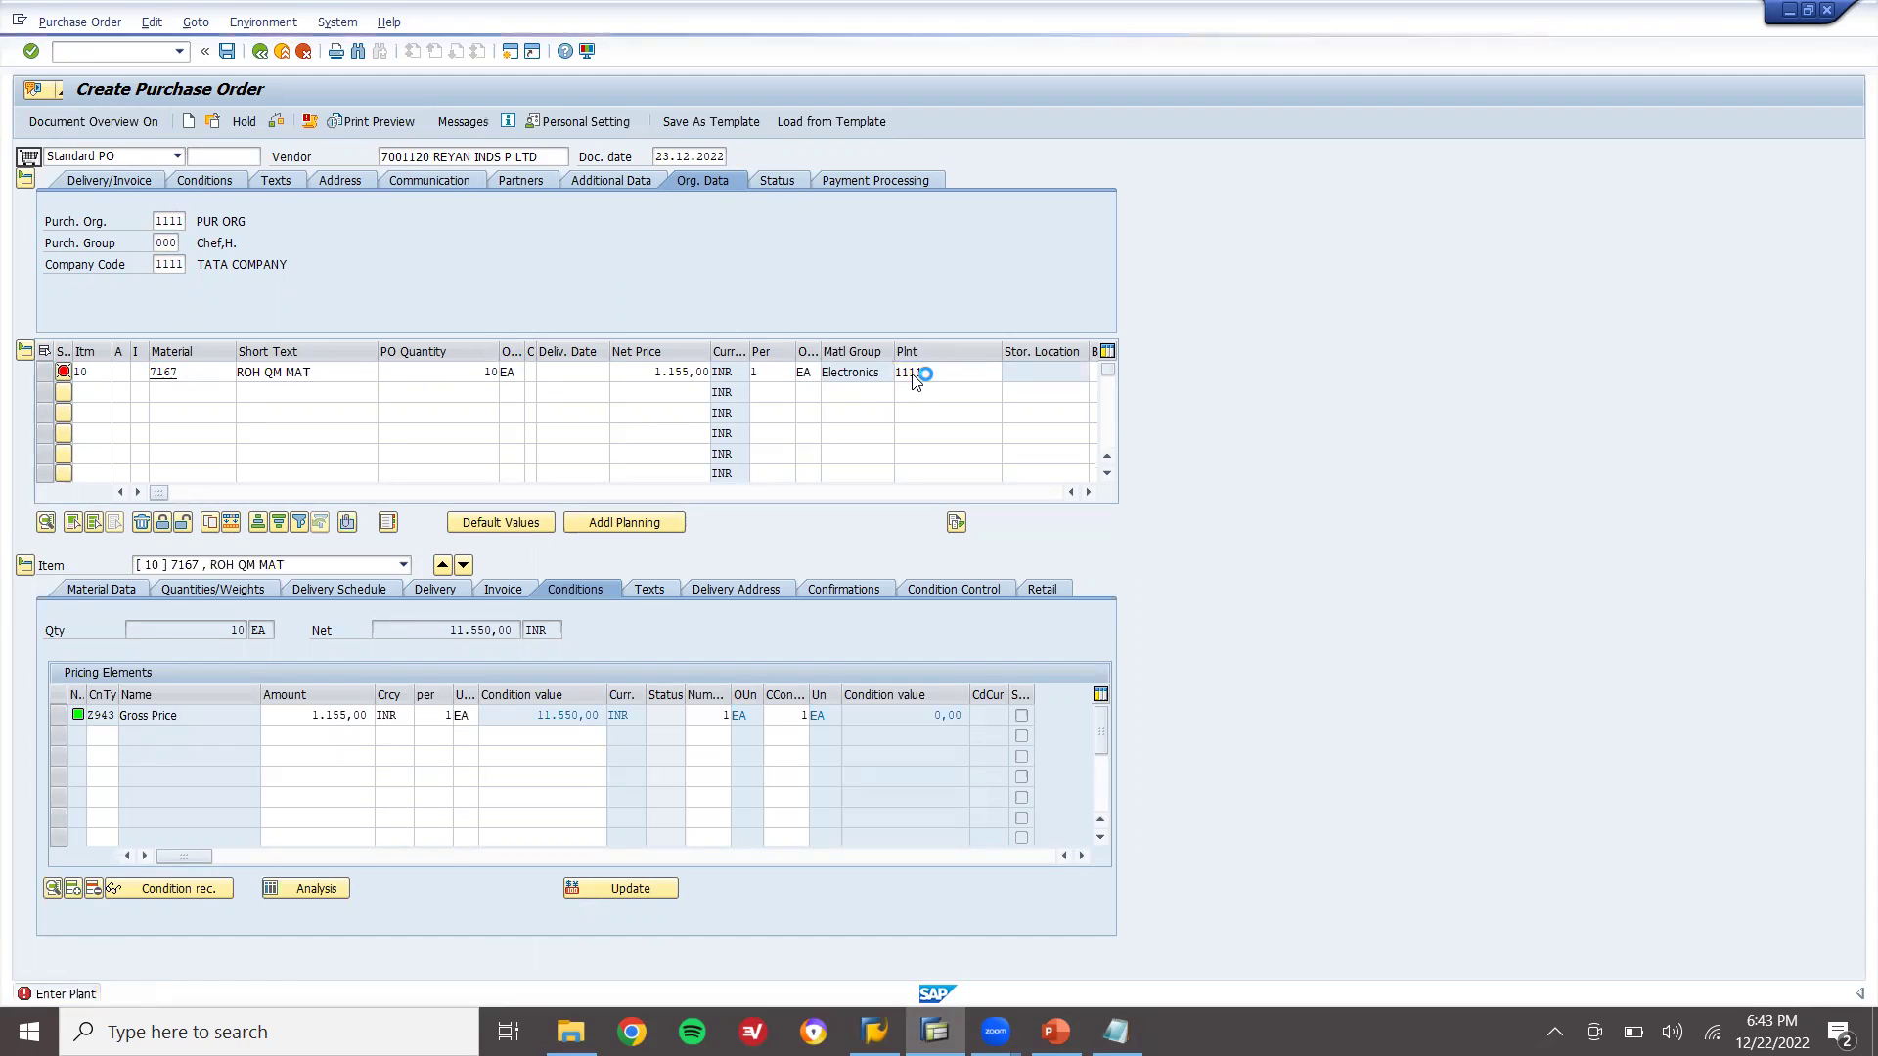
left_click(1043, 374)
type("1111")
key("Return")
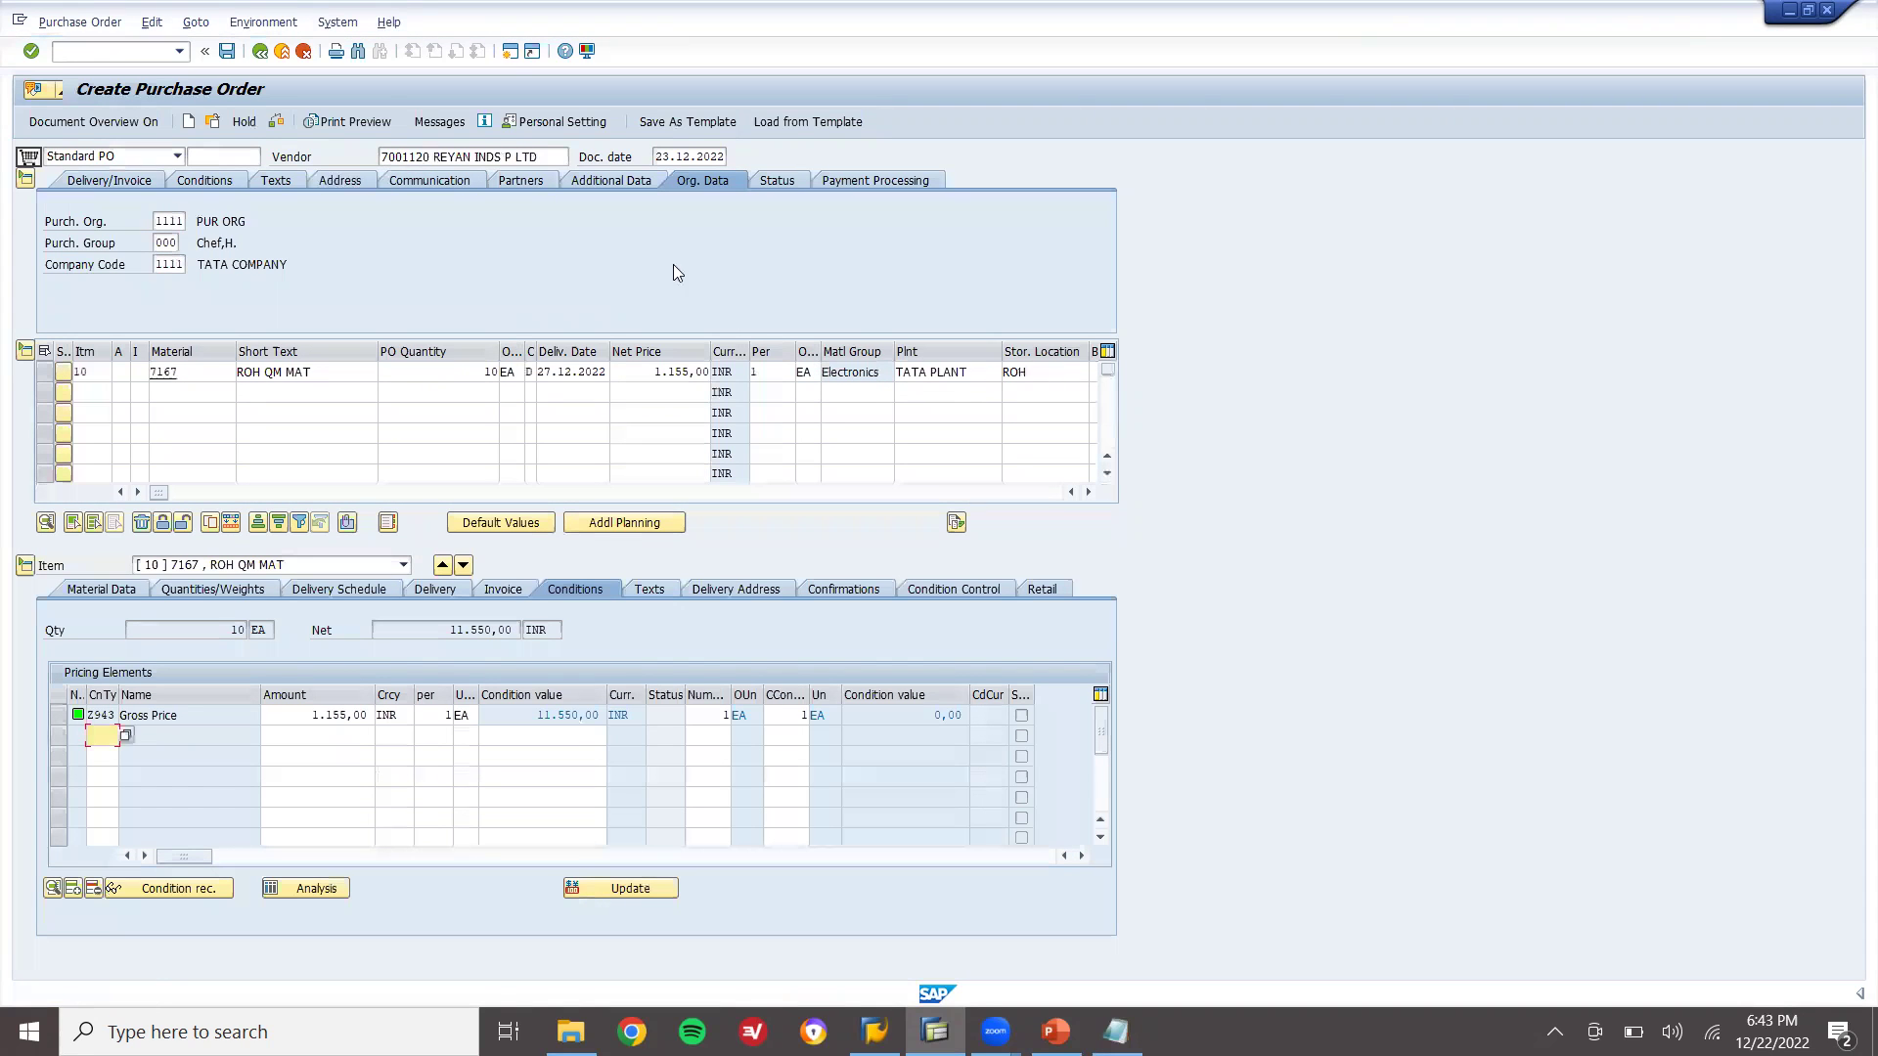
Save the purchase order and copy its number from the message details
left_click(227, 52)
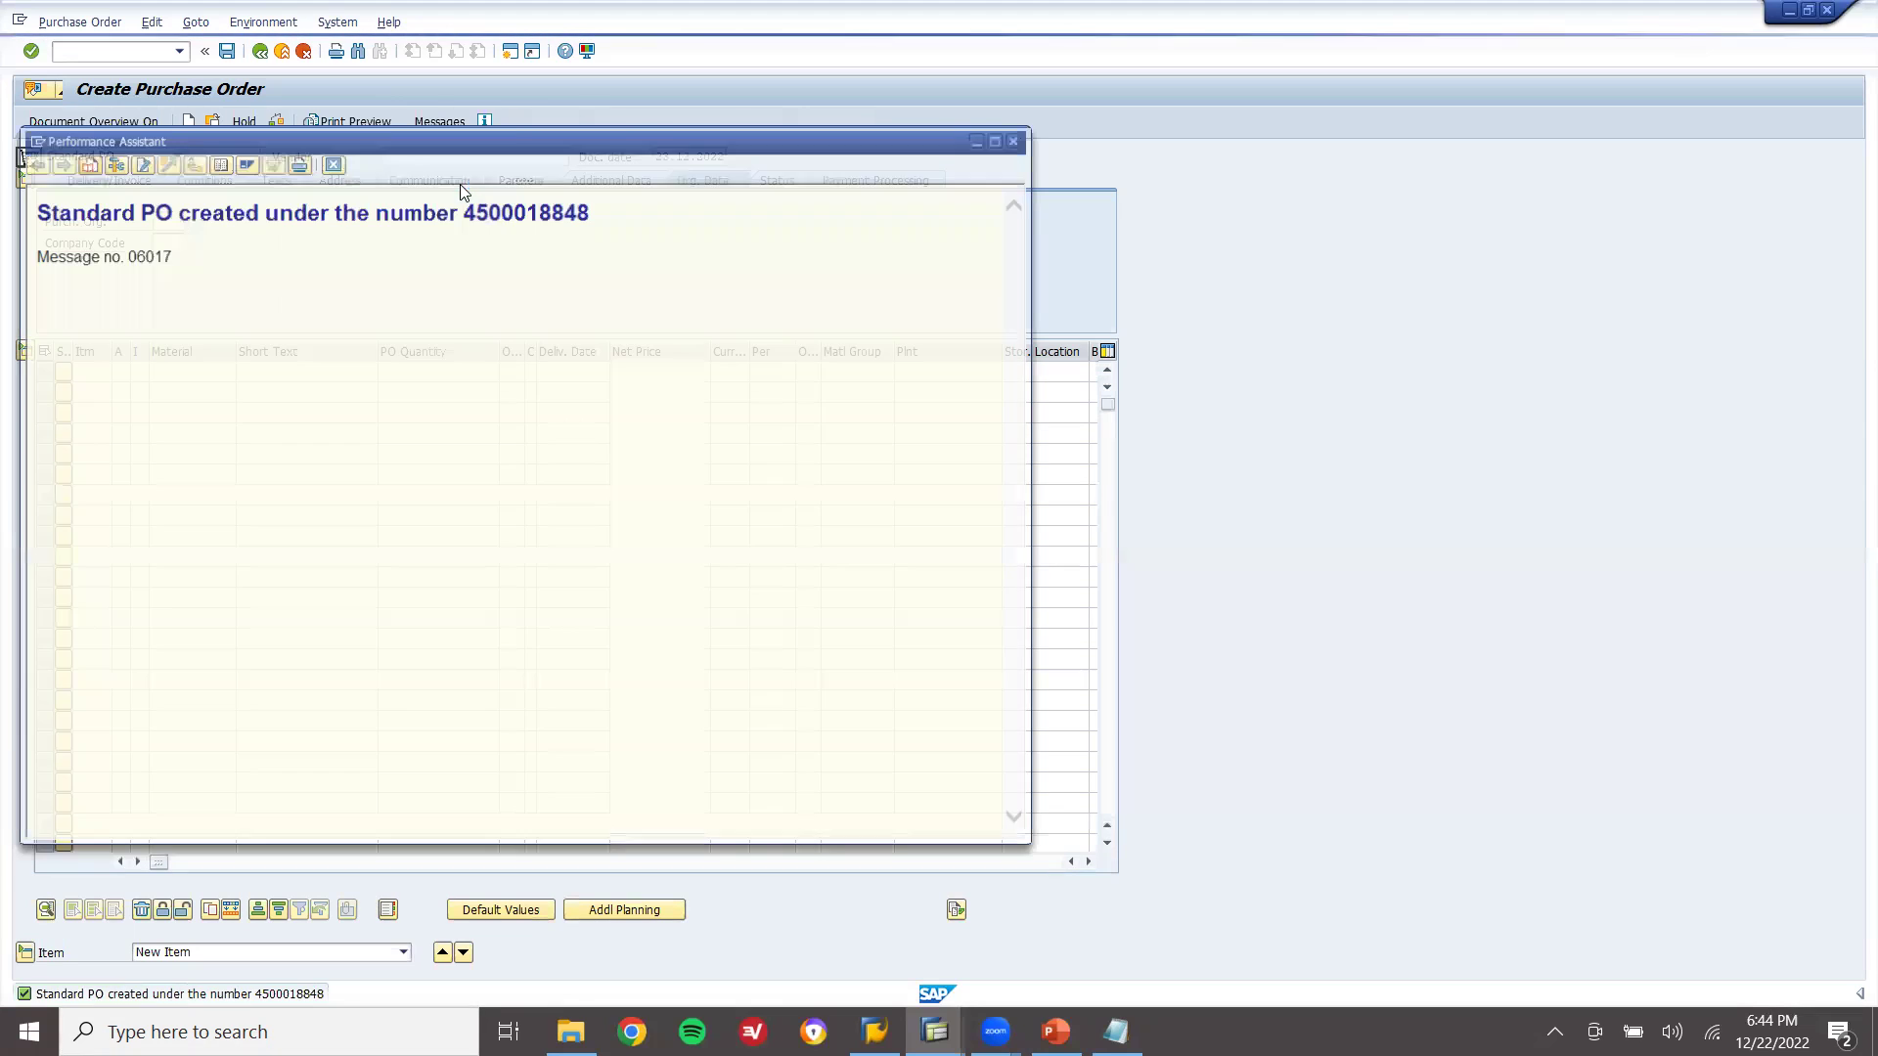
double_click(513, 213)
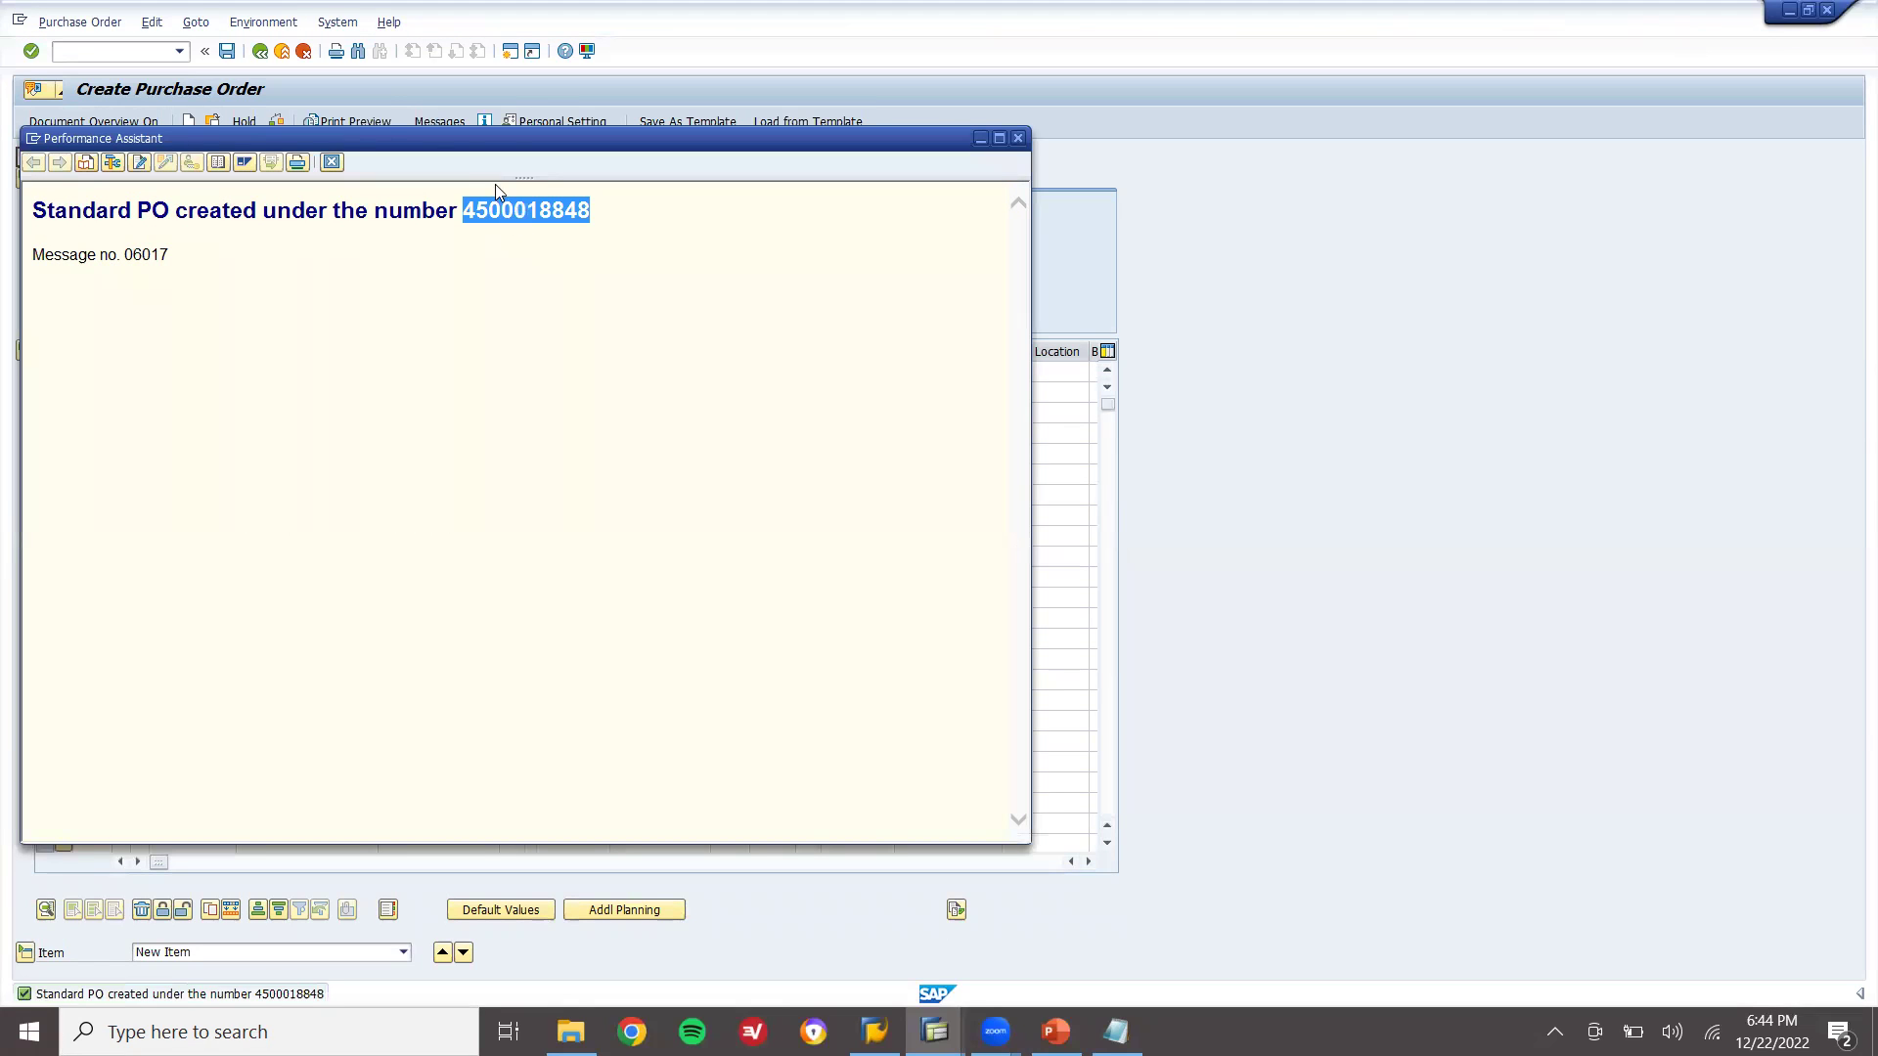
left_click(331, 162)
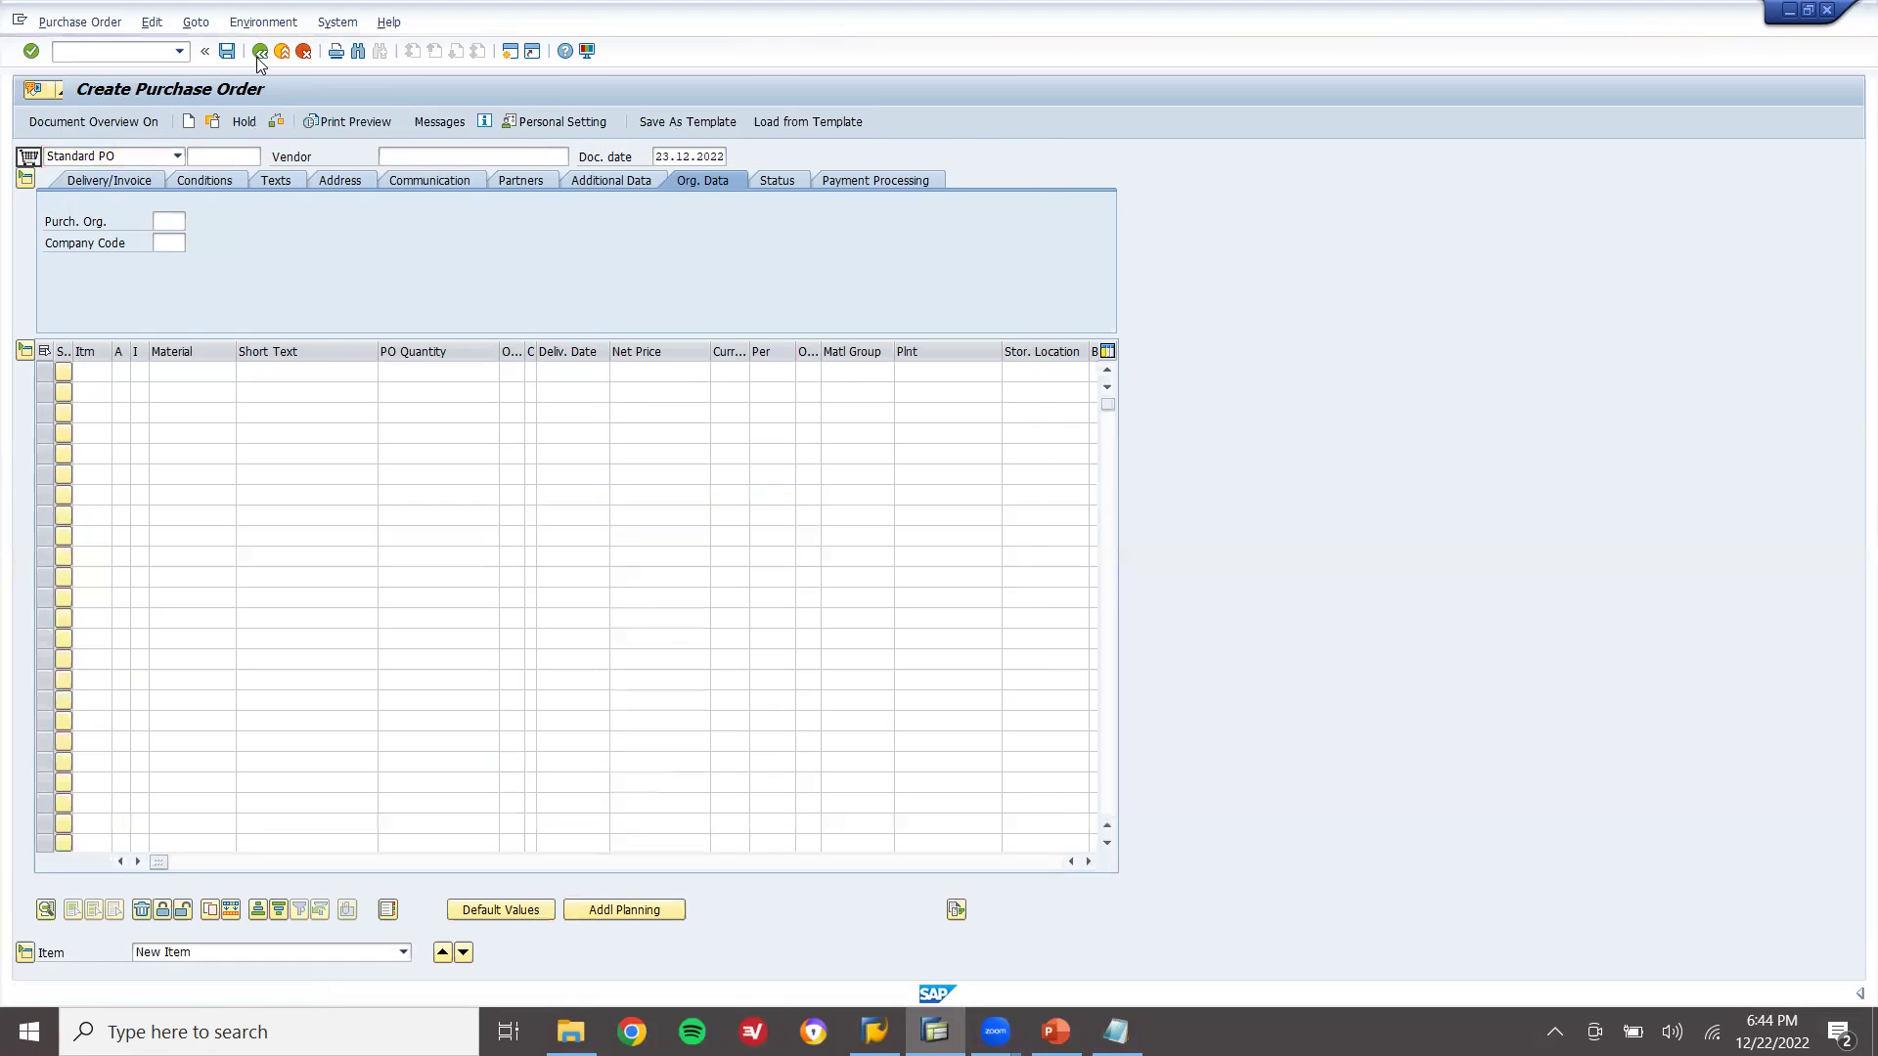
Leave purchase order creation with /N and open the MIGO transaction
left_click(168, 49)
type("/N")
key("Return")
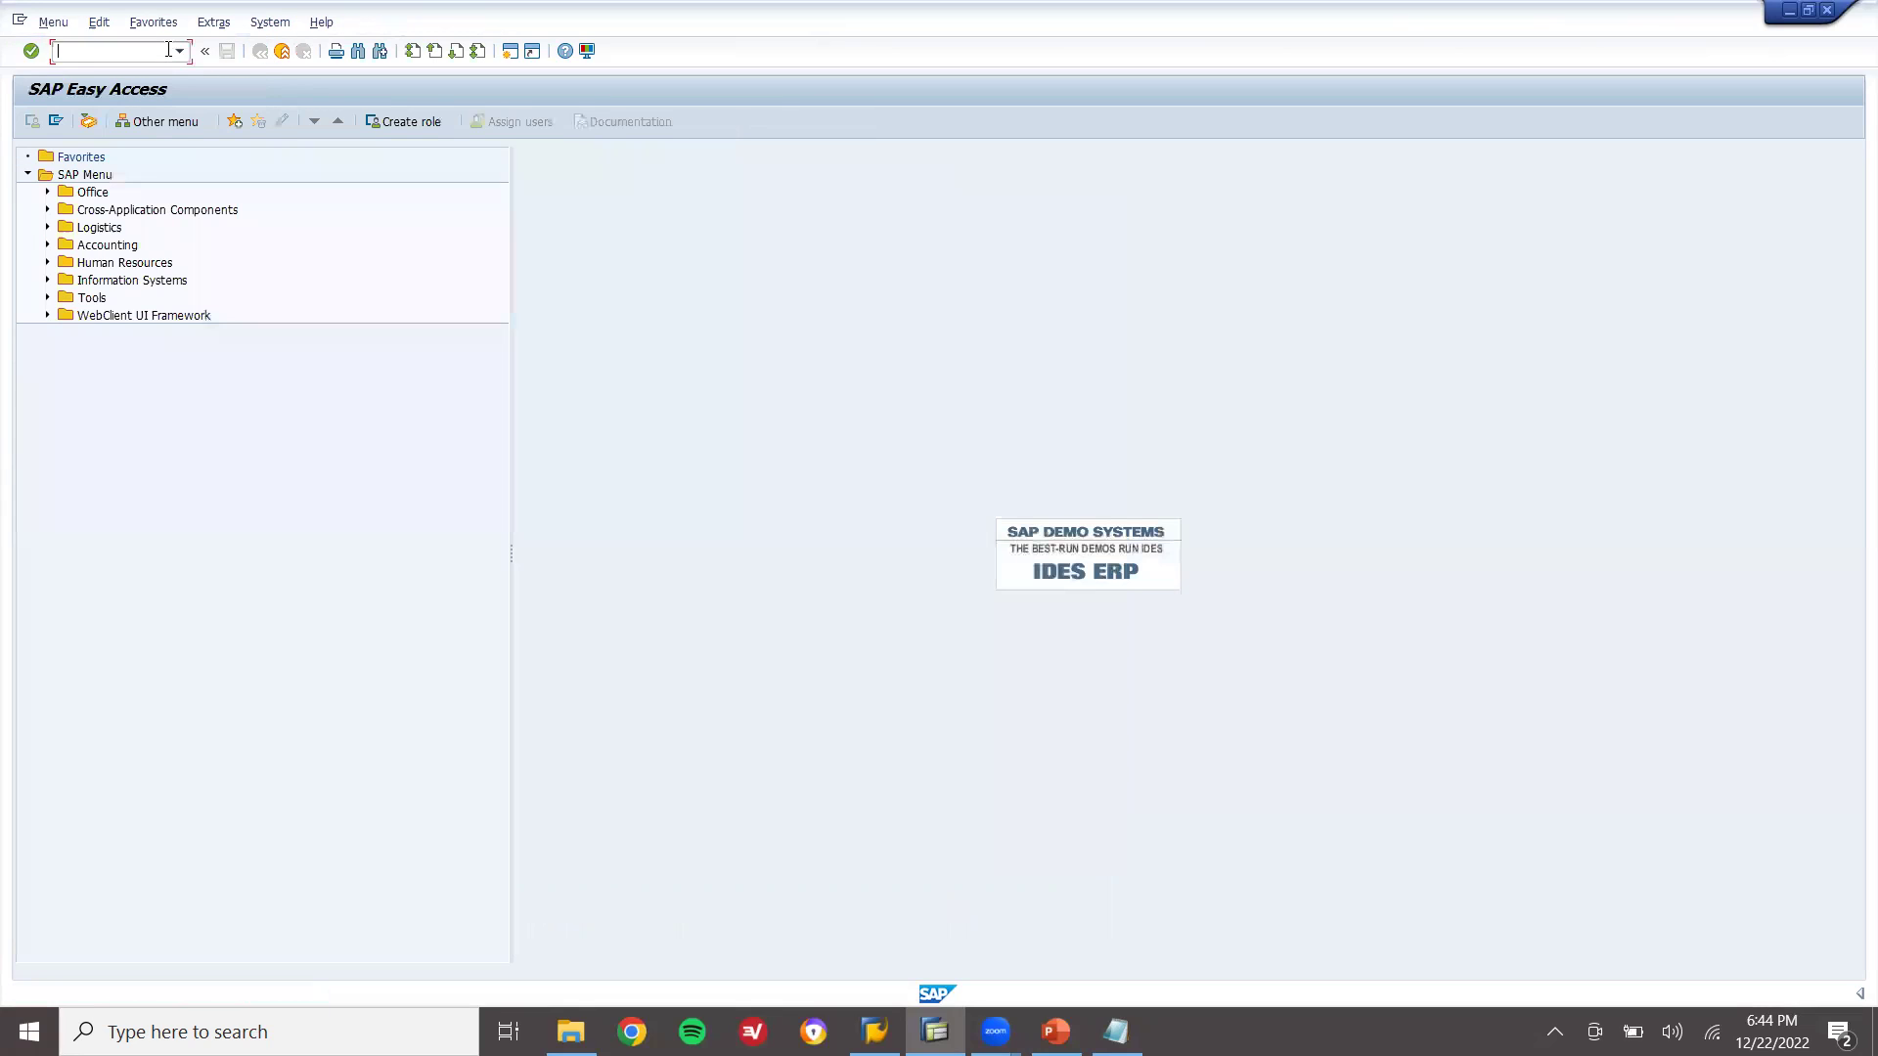
type("MIGO")
key("Return")
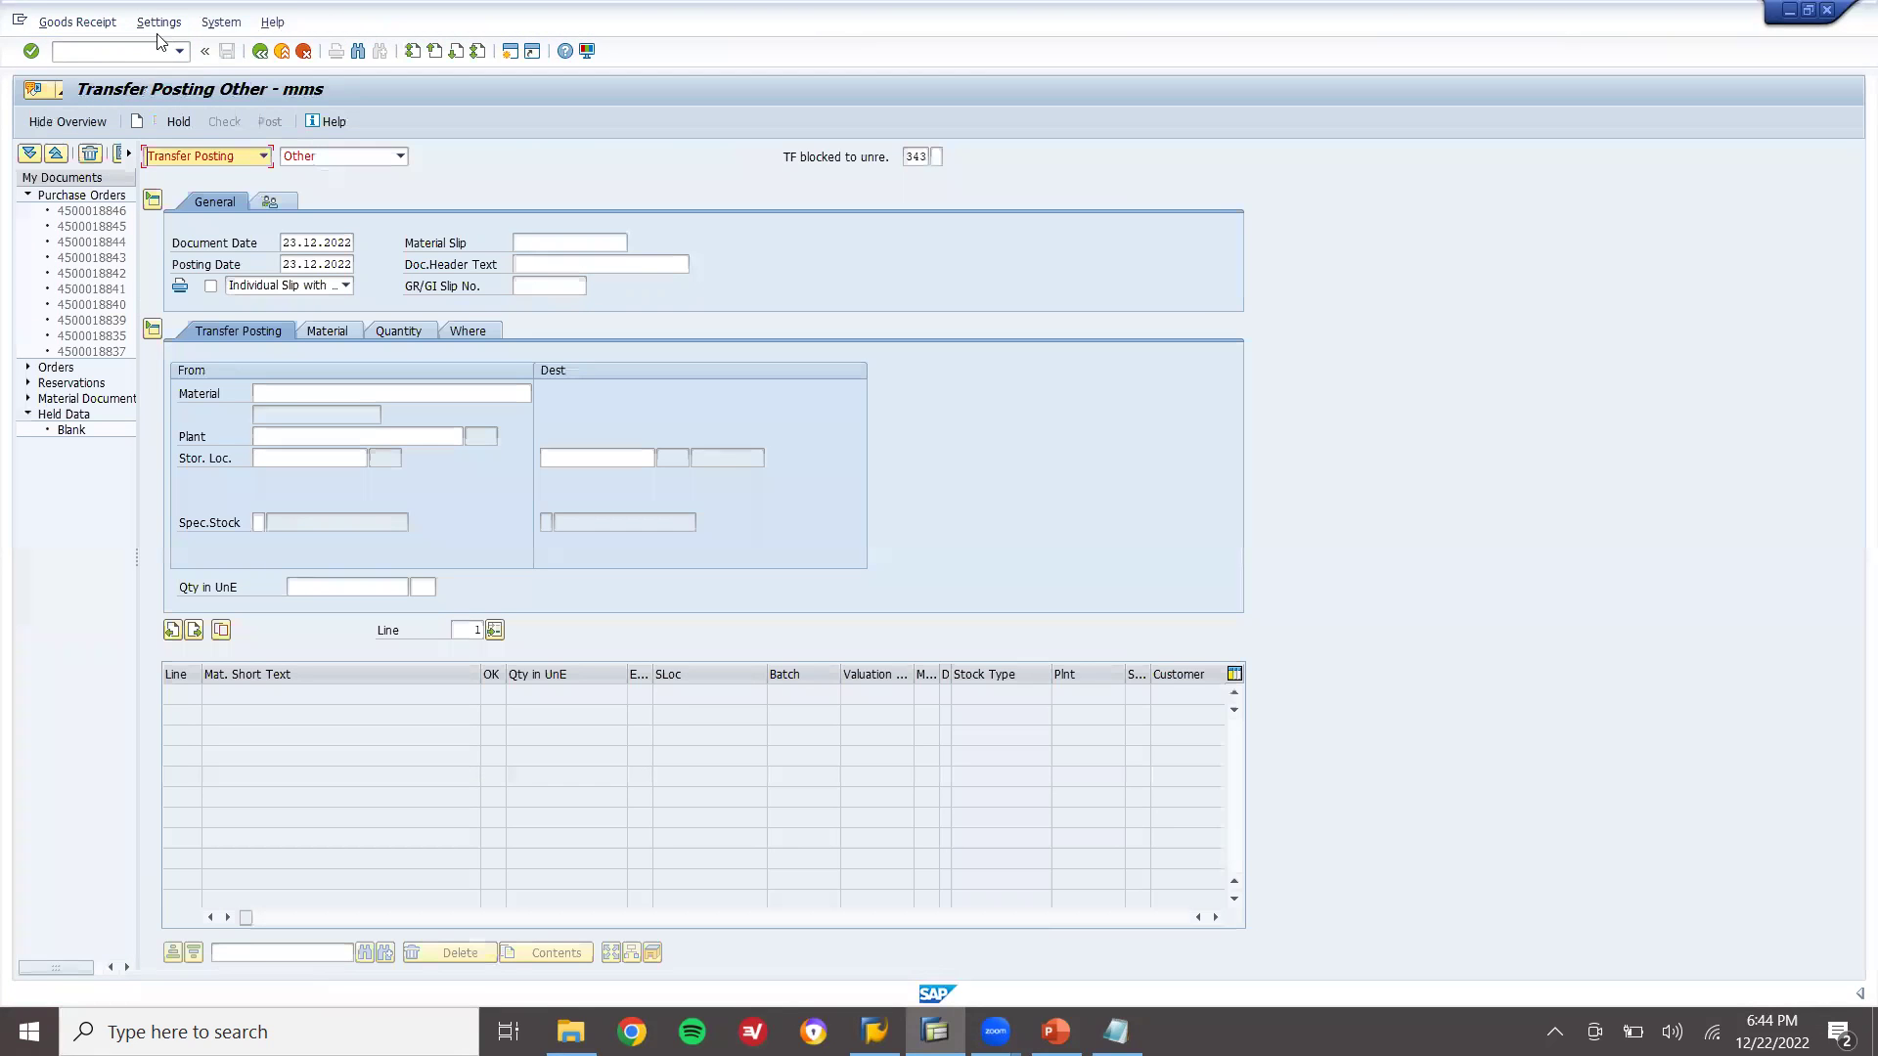
Load the saved purchase order as a Goods Receipt and mark its ROH QM MAT item as OK
left_click(218, 161)
left_click(205, 193)
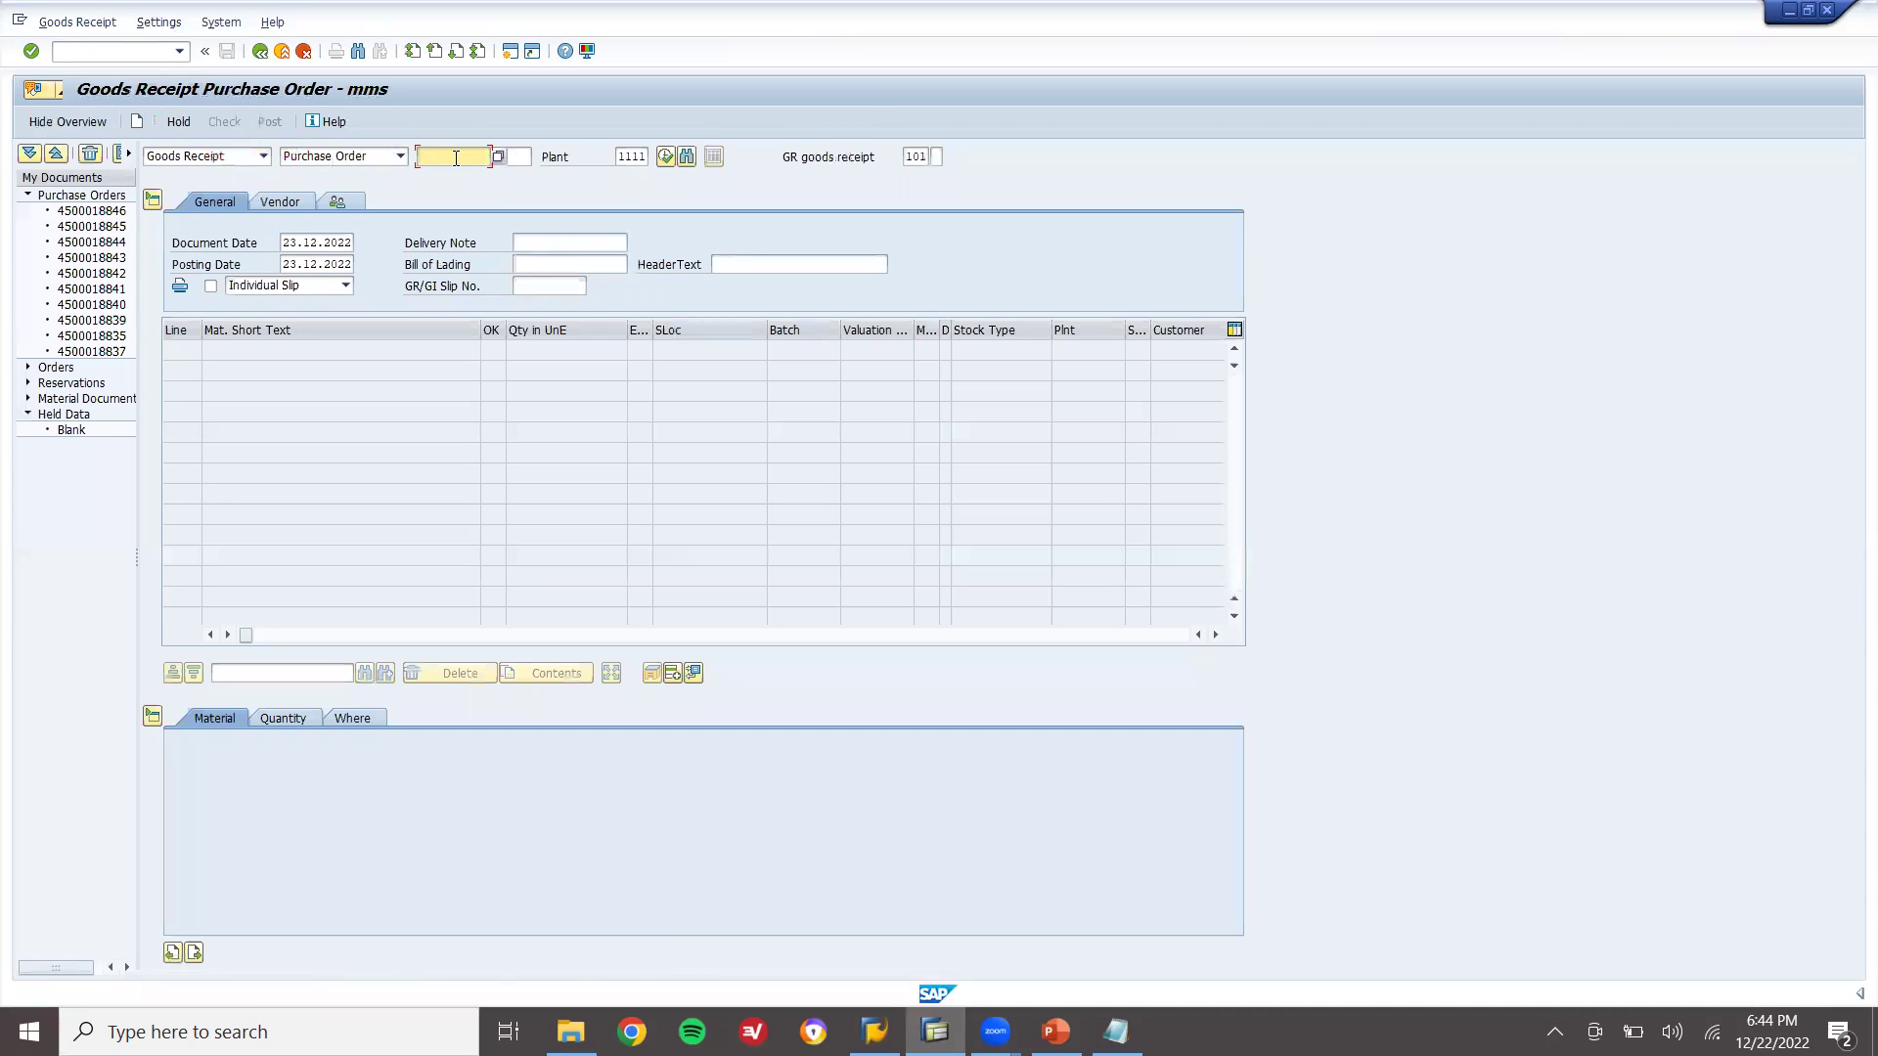
key("Return")
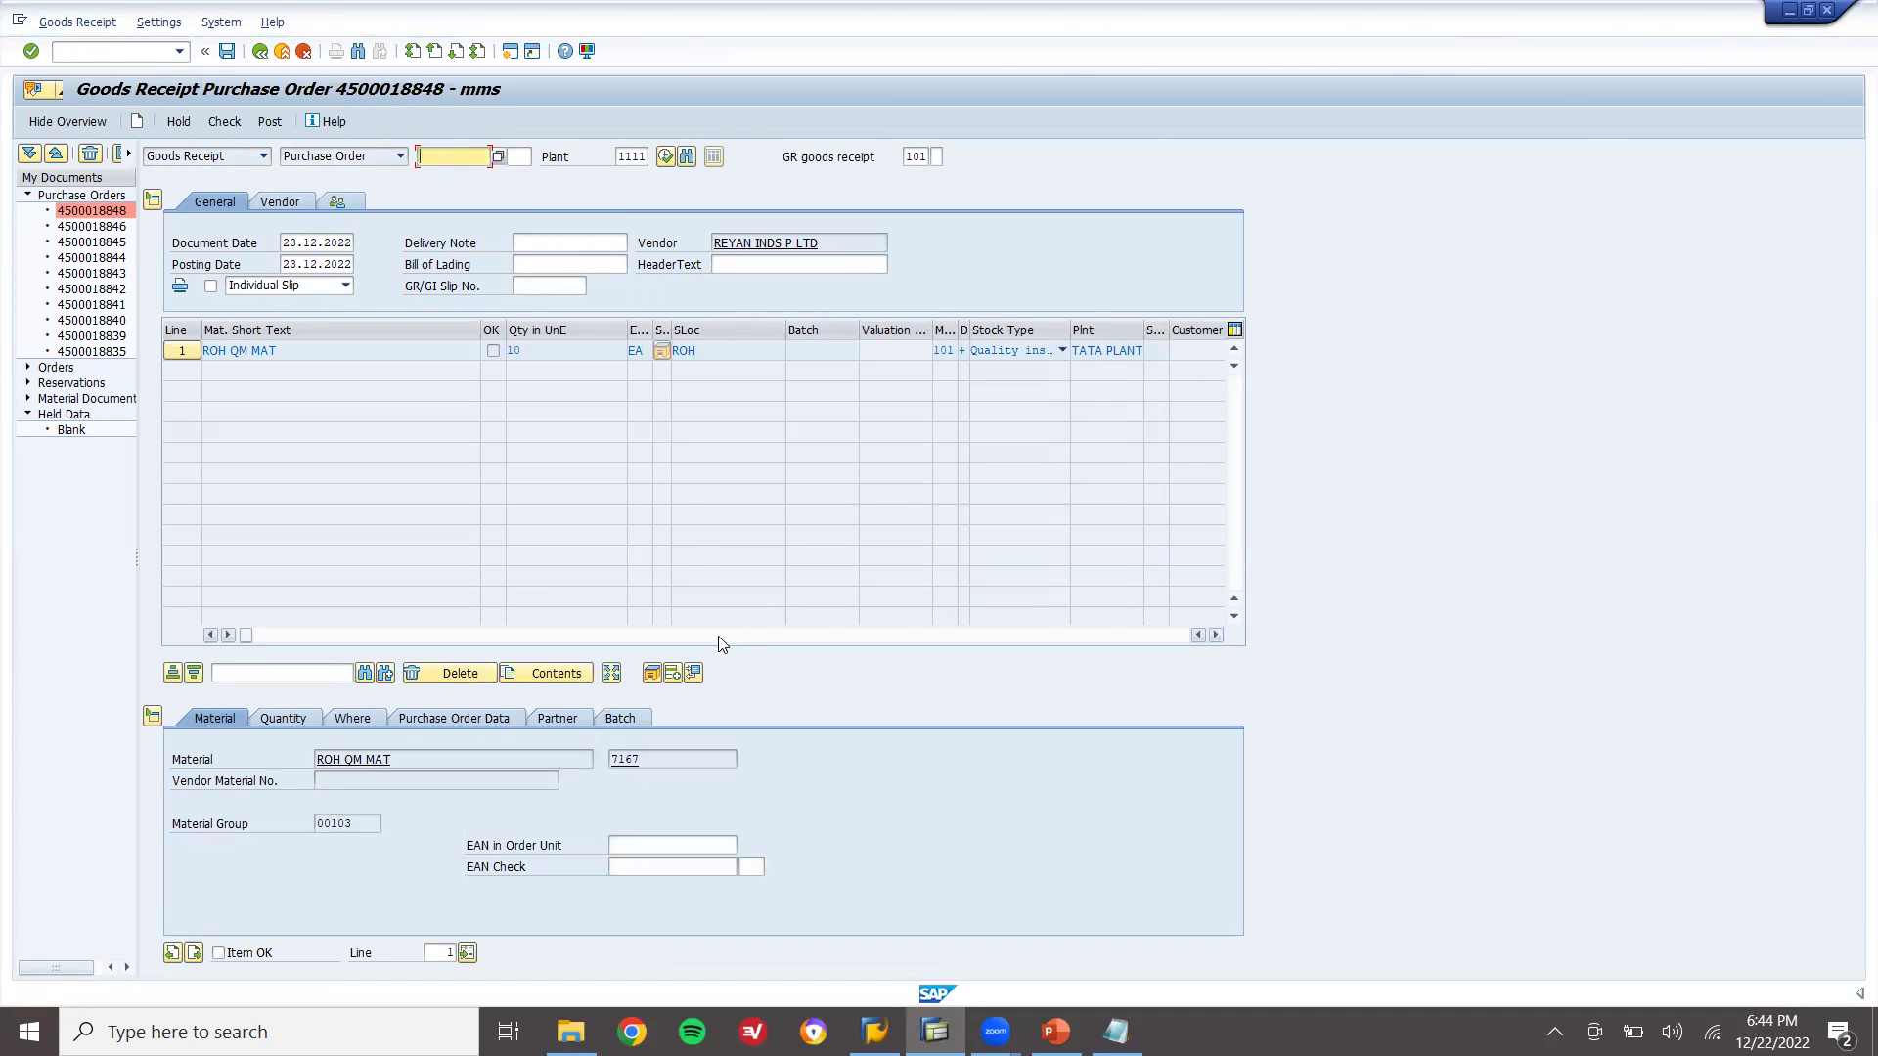
left_click(671, 675)
left_click(493, 351)
mouse_move(1118, 1029)
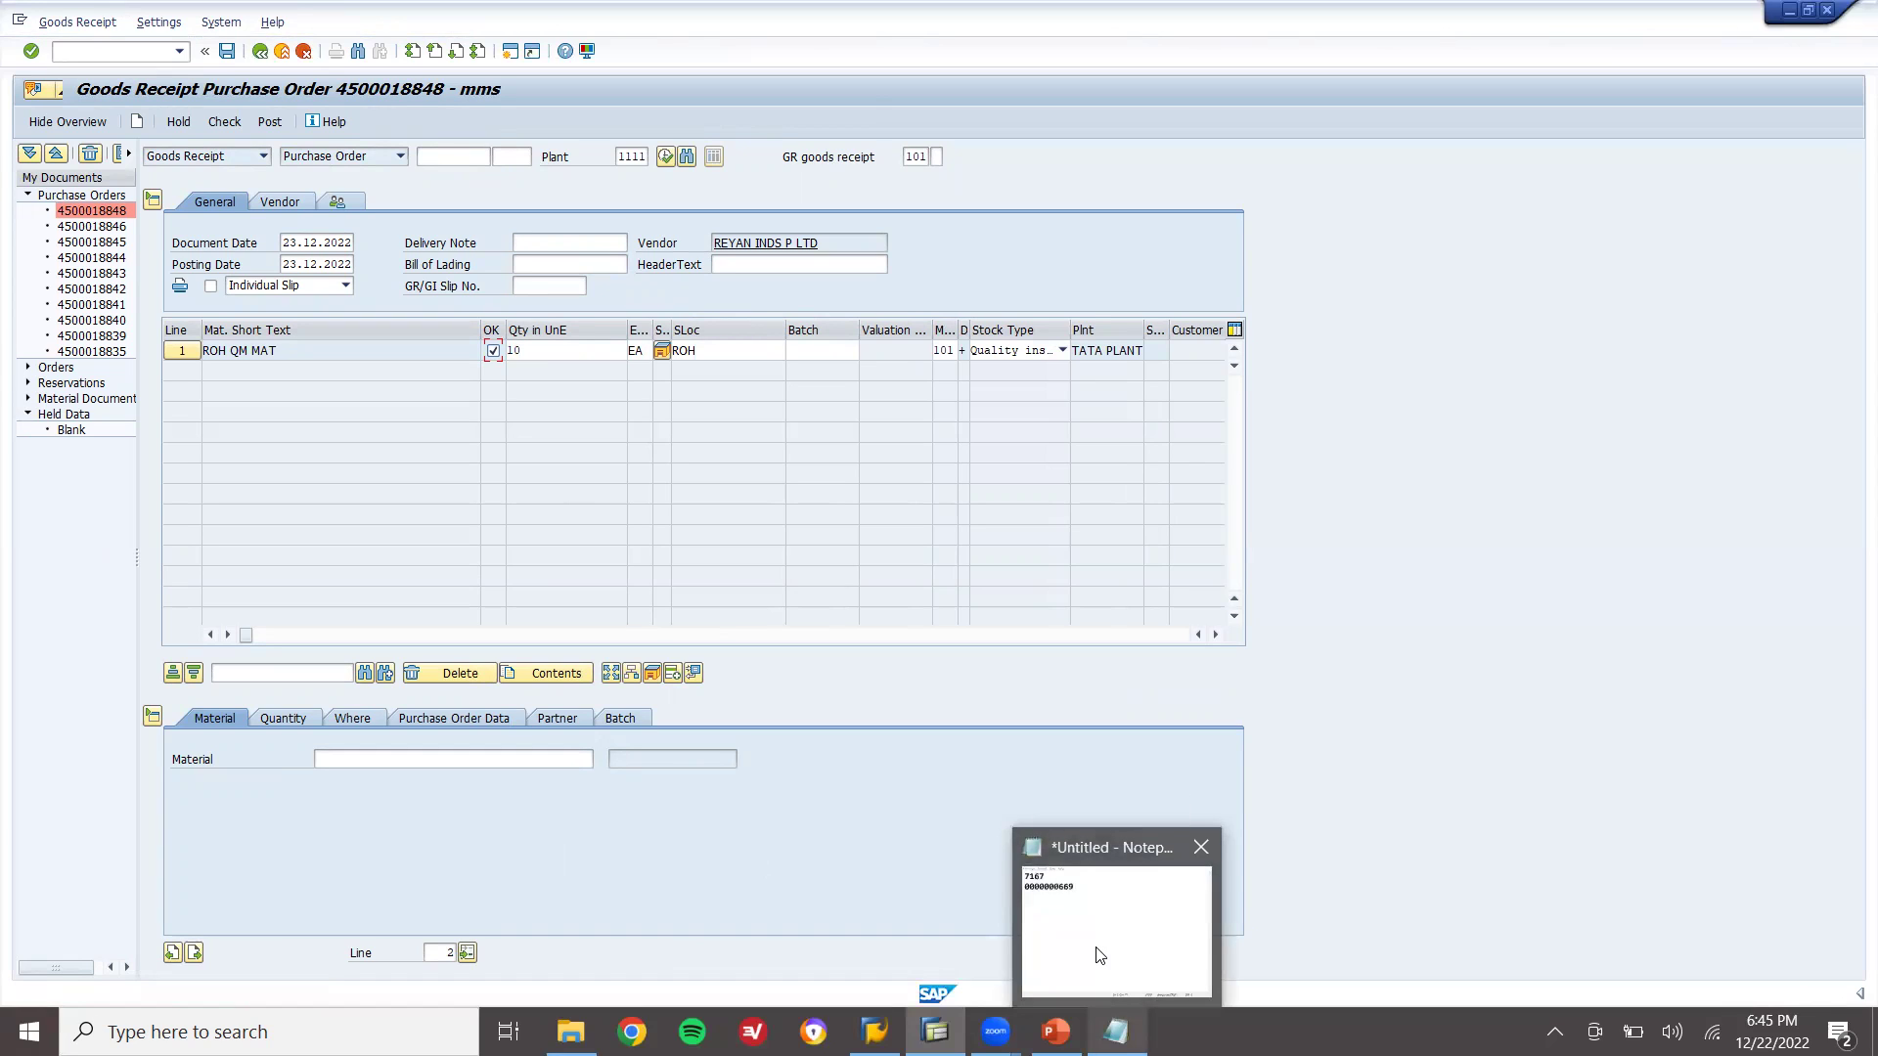
left_click(1056, 893)
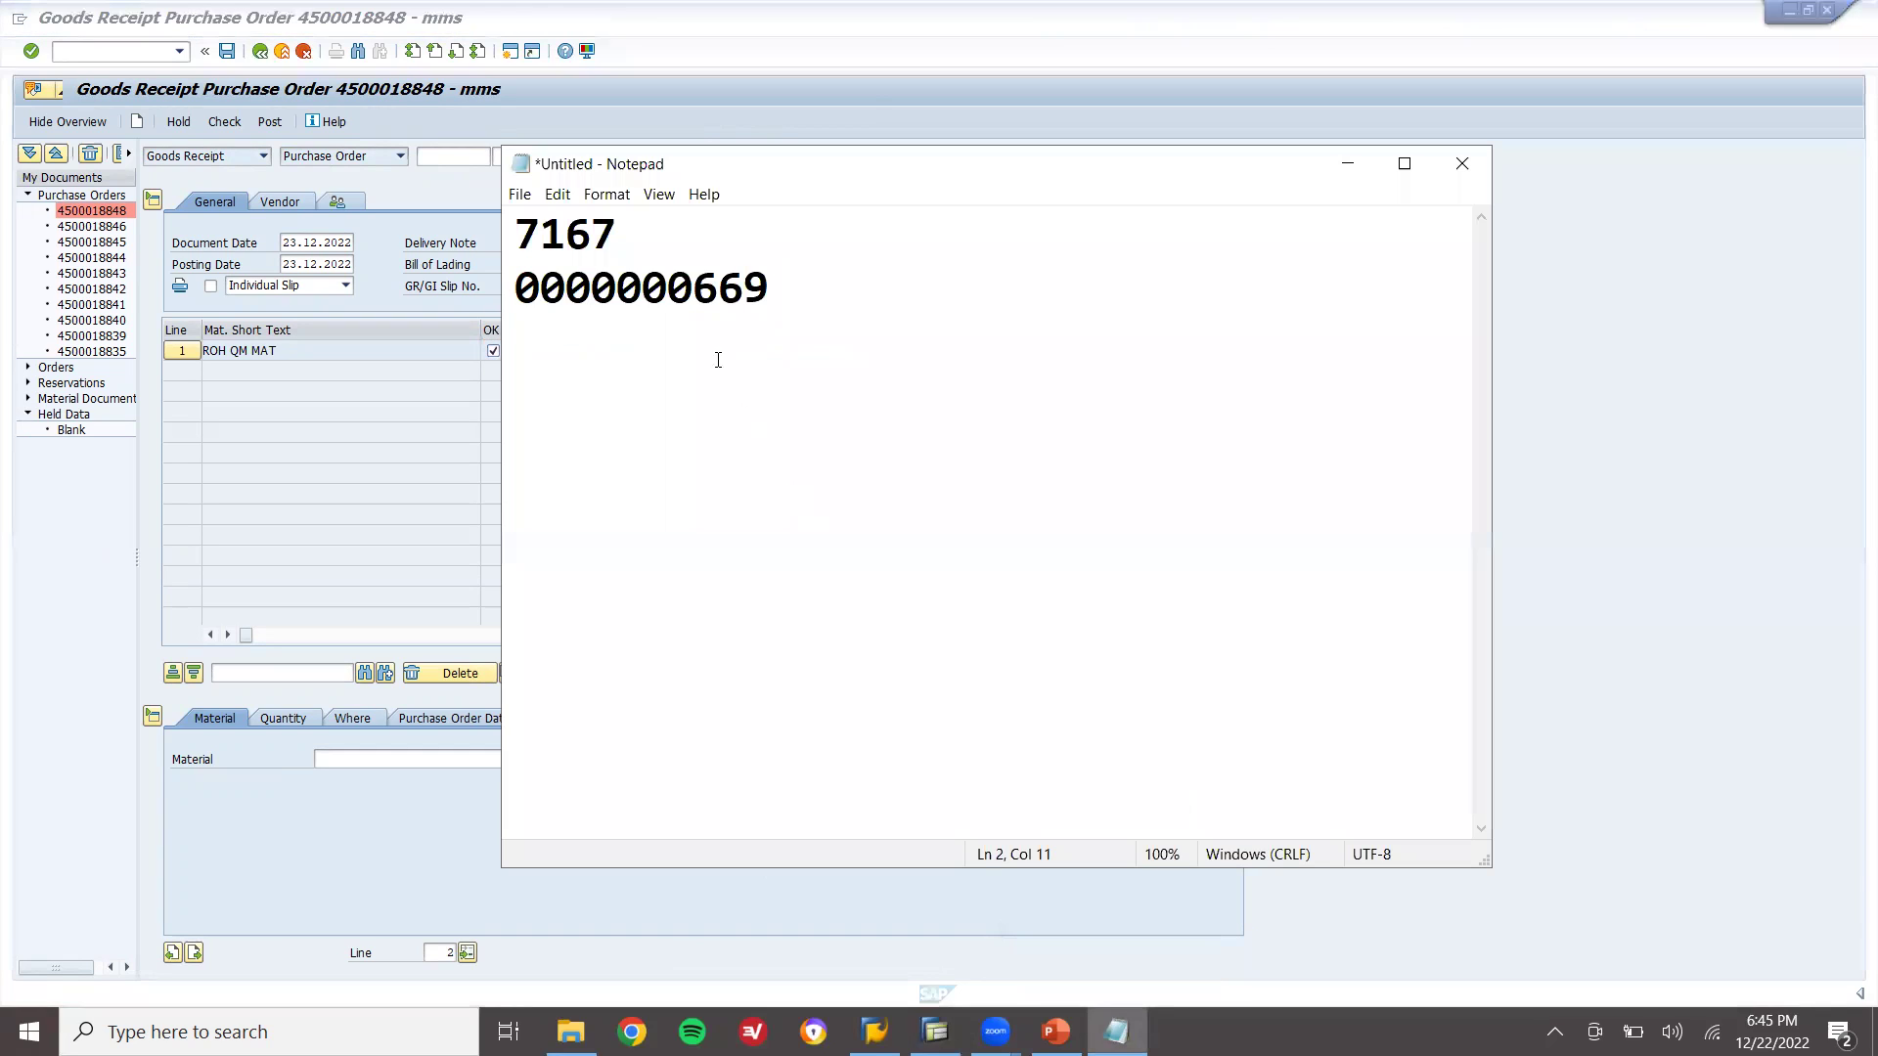
double_click(681, 281)
key("ctrl+c")
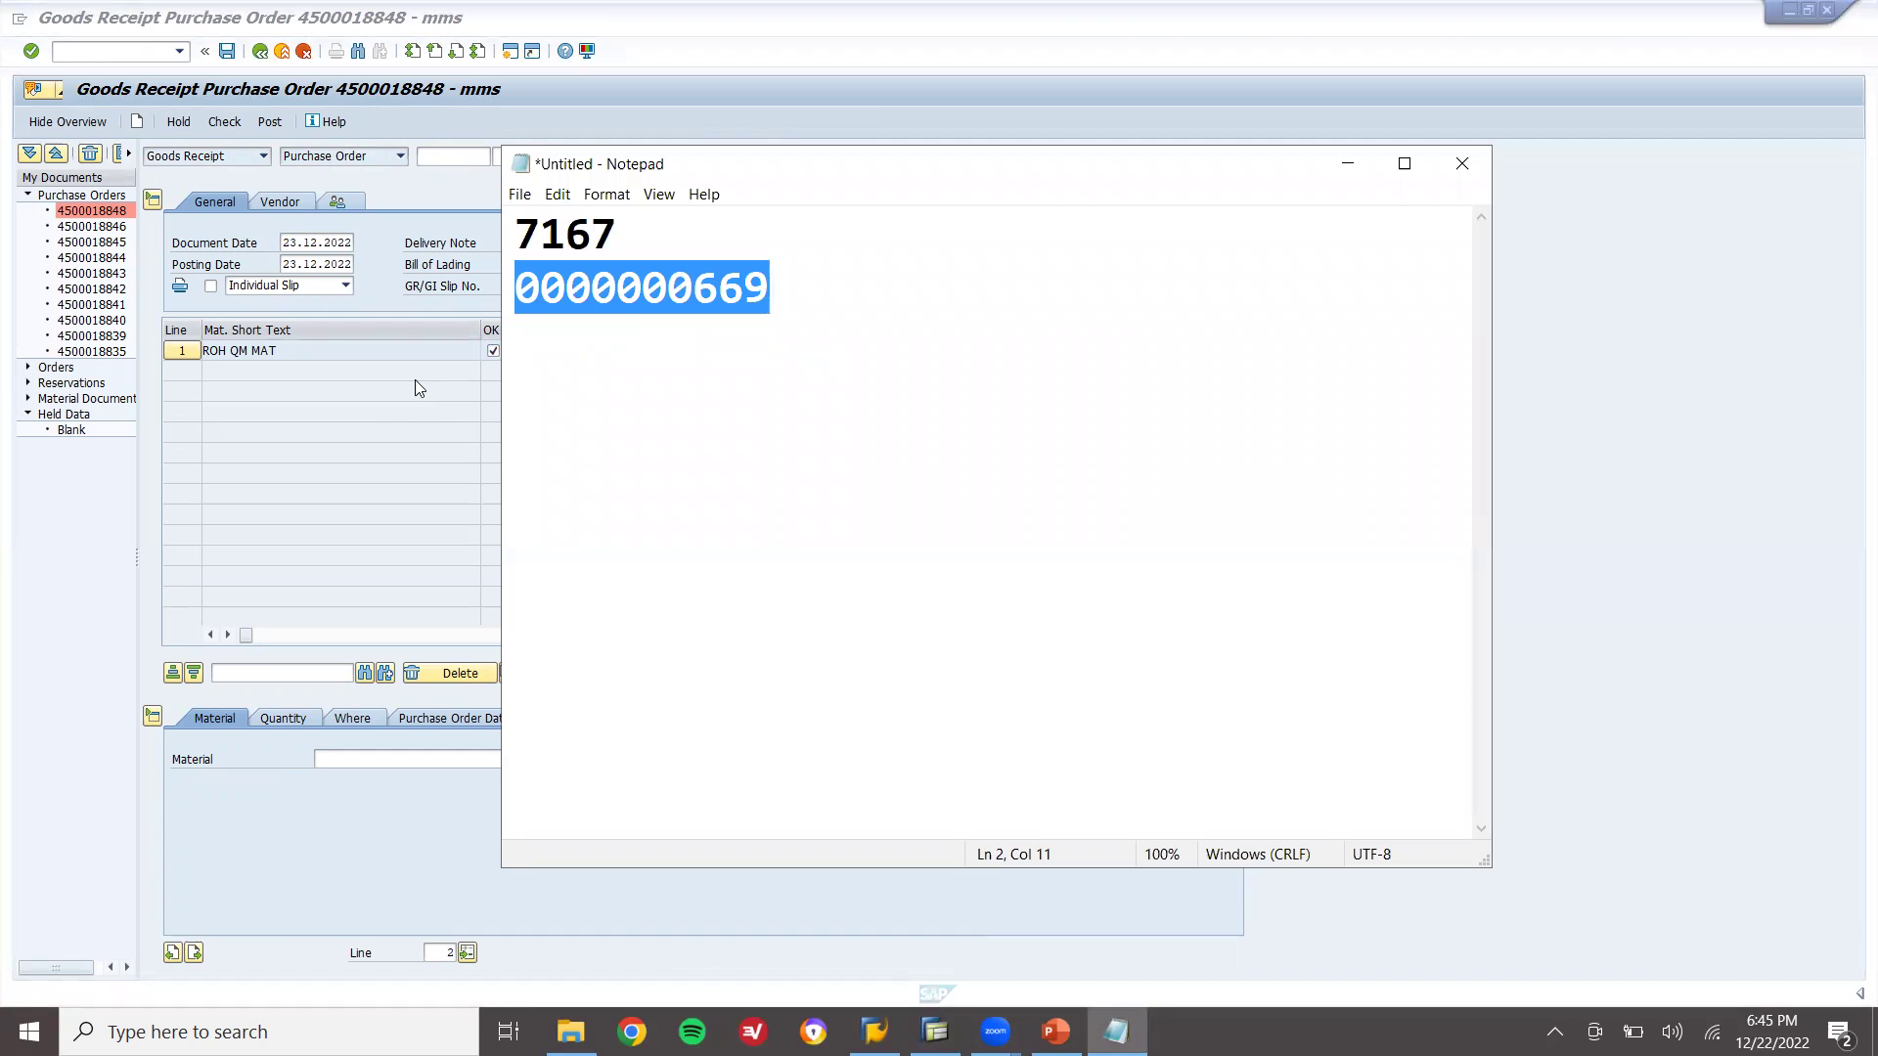
left_click(390, 334)
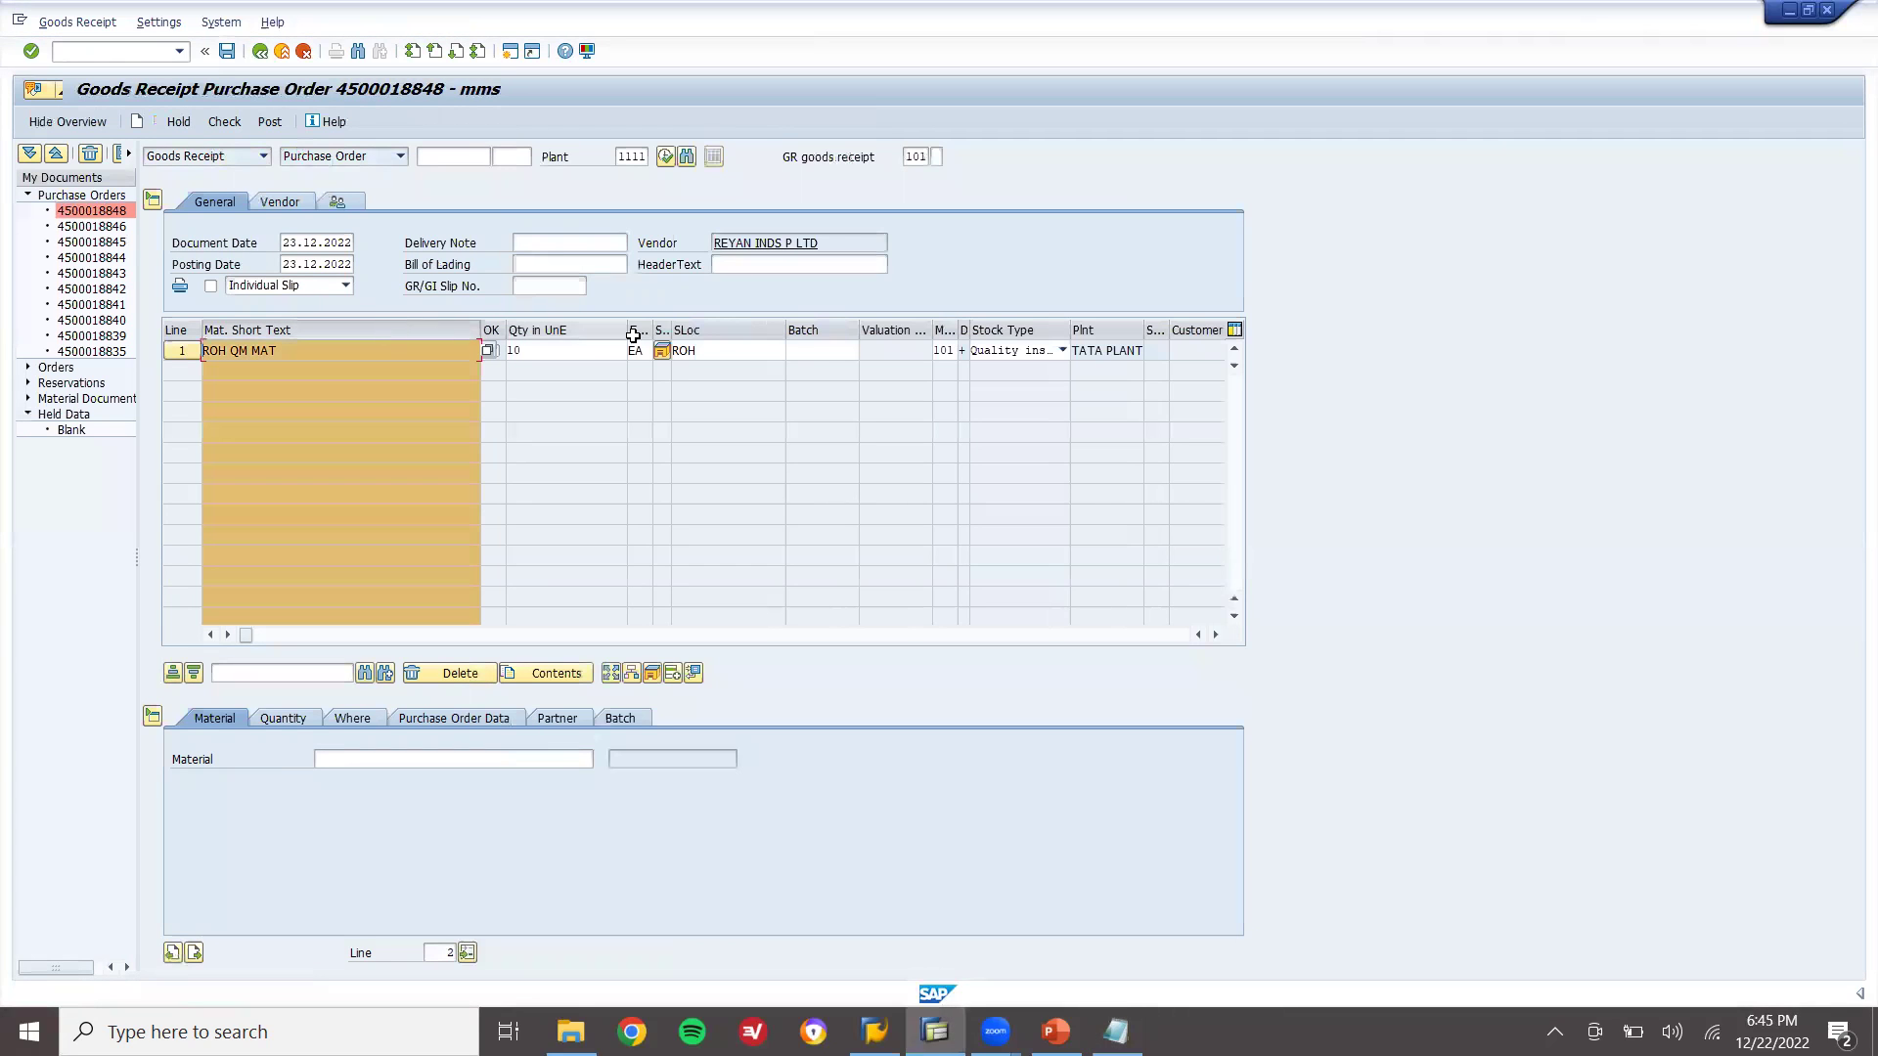
left_click(828, 358)
key("ctrl+v")
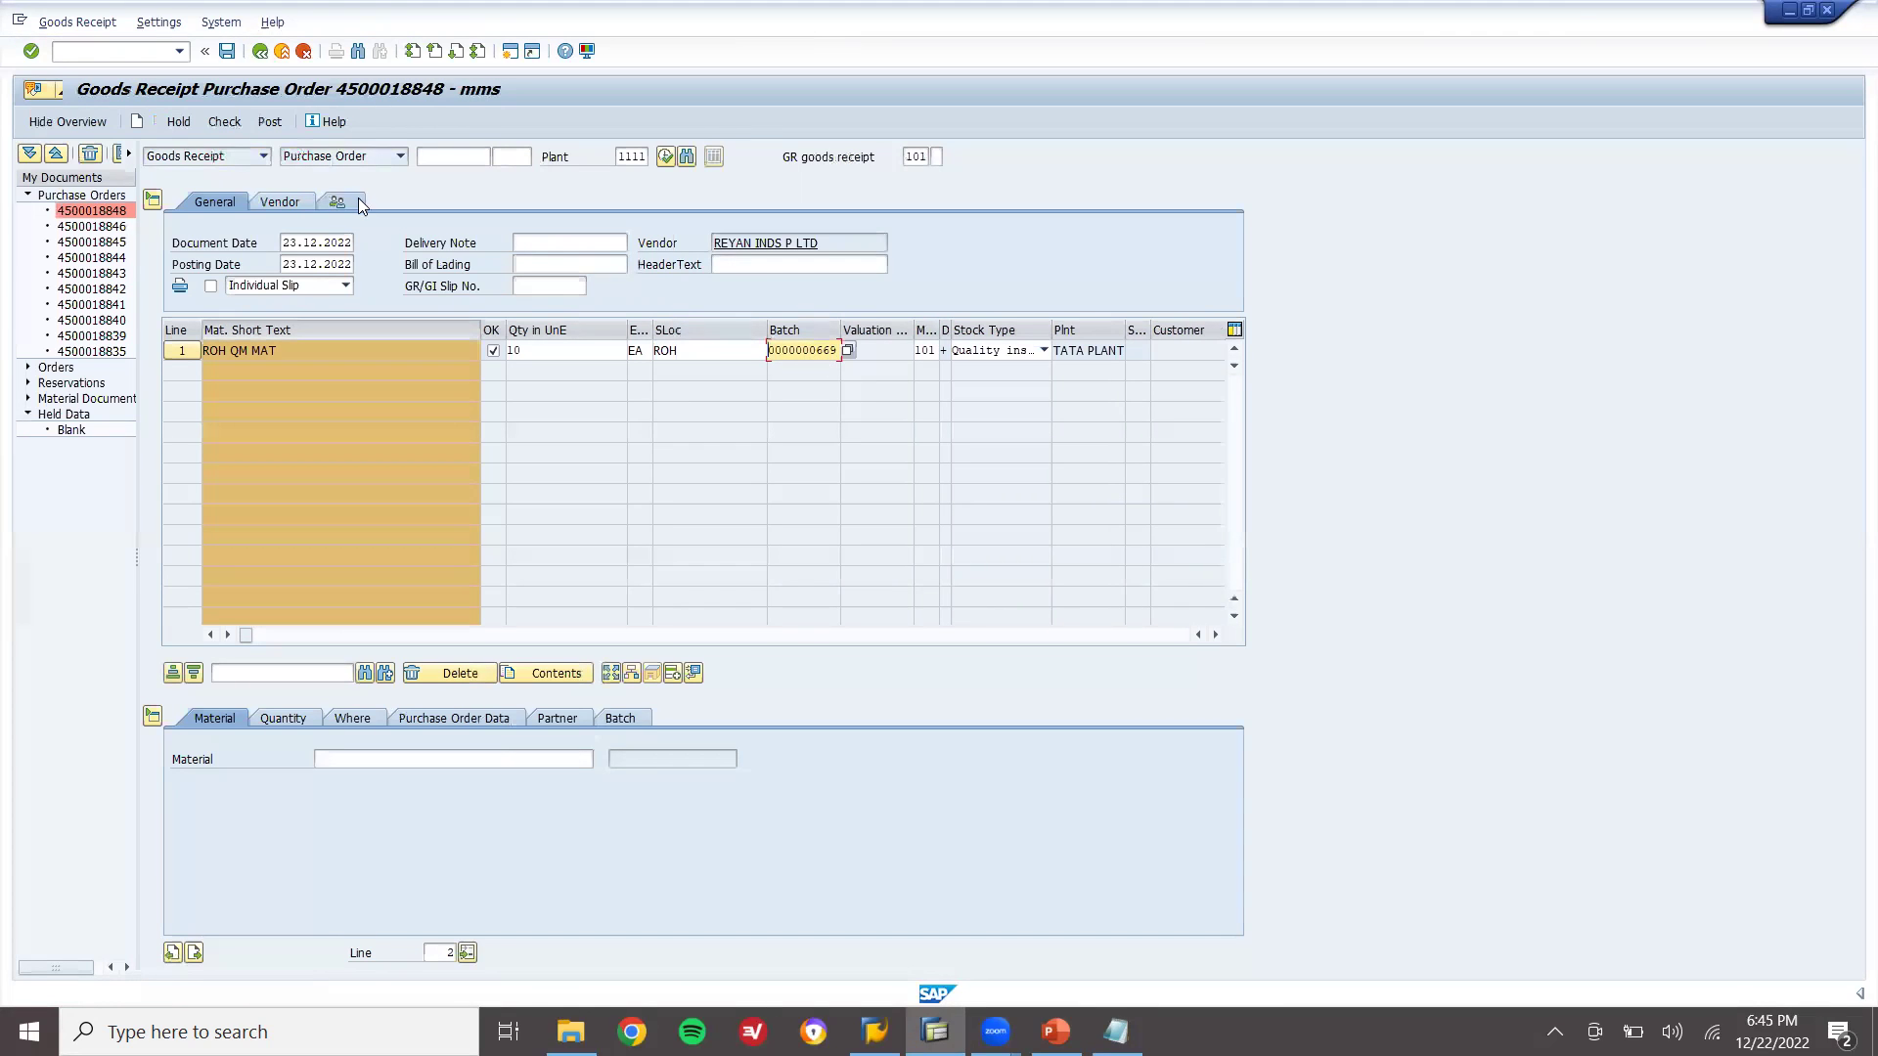
left_click(270, 122)
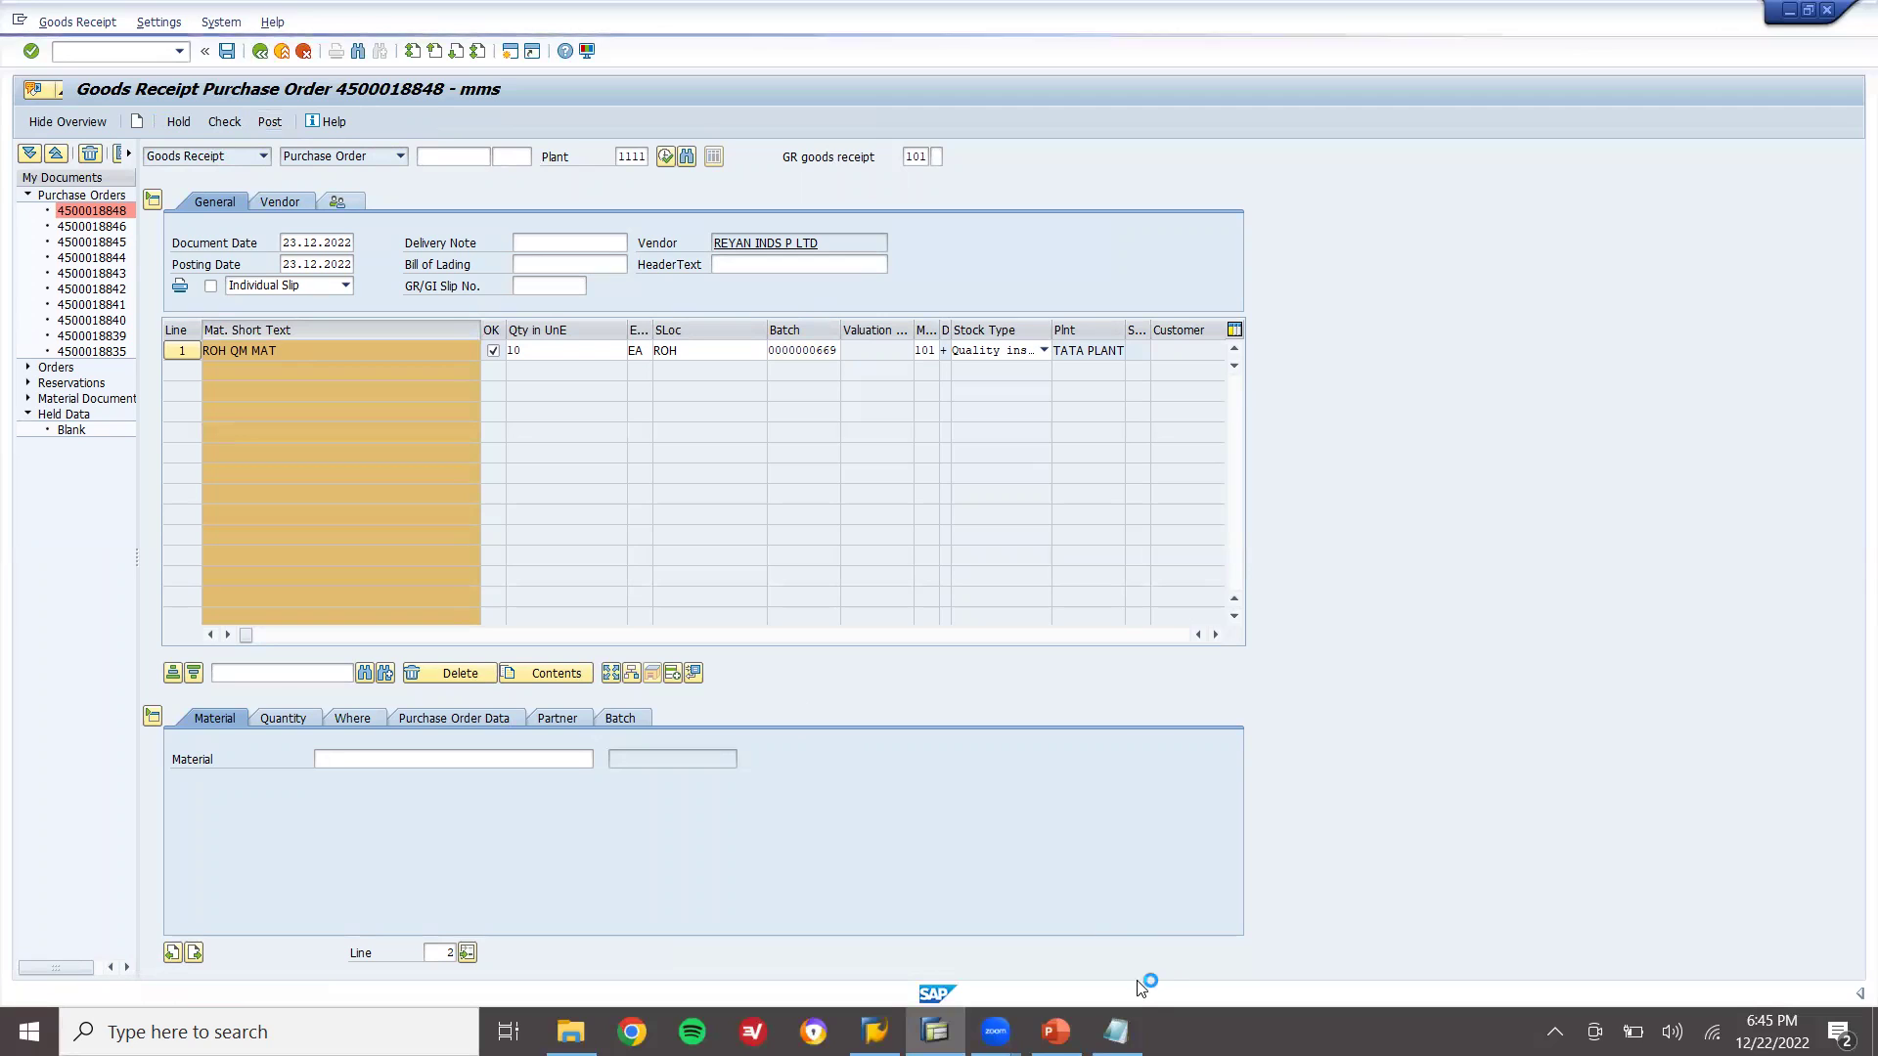
Record the purchase order number on a new line in Notepad below the batch number, prefixed with PO
left_click(1116, 1032)
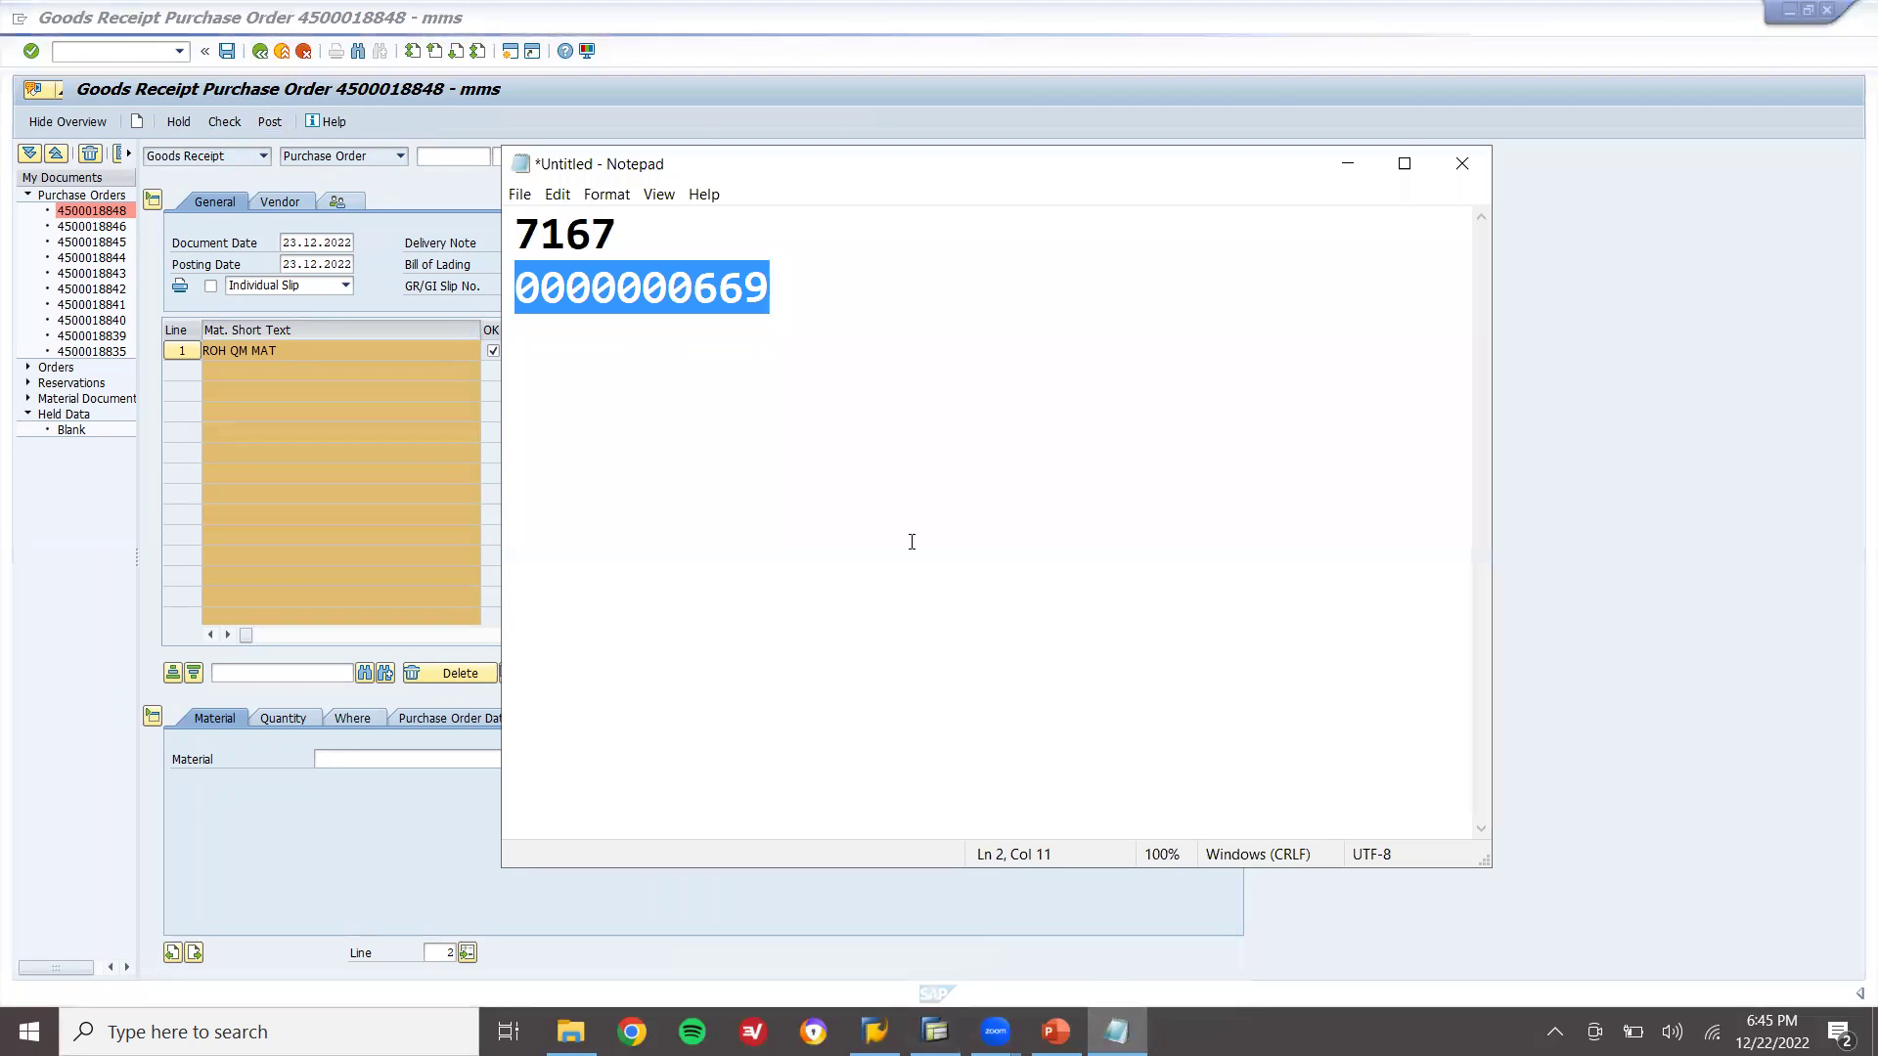
left_click(831, 341)
key("ctrl+v")
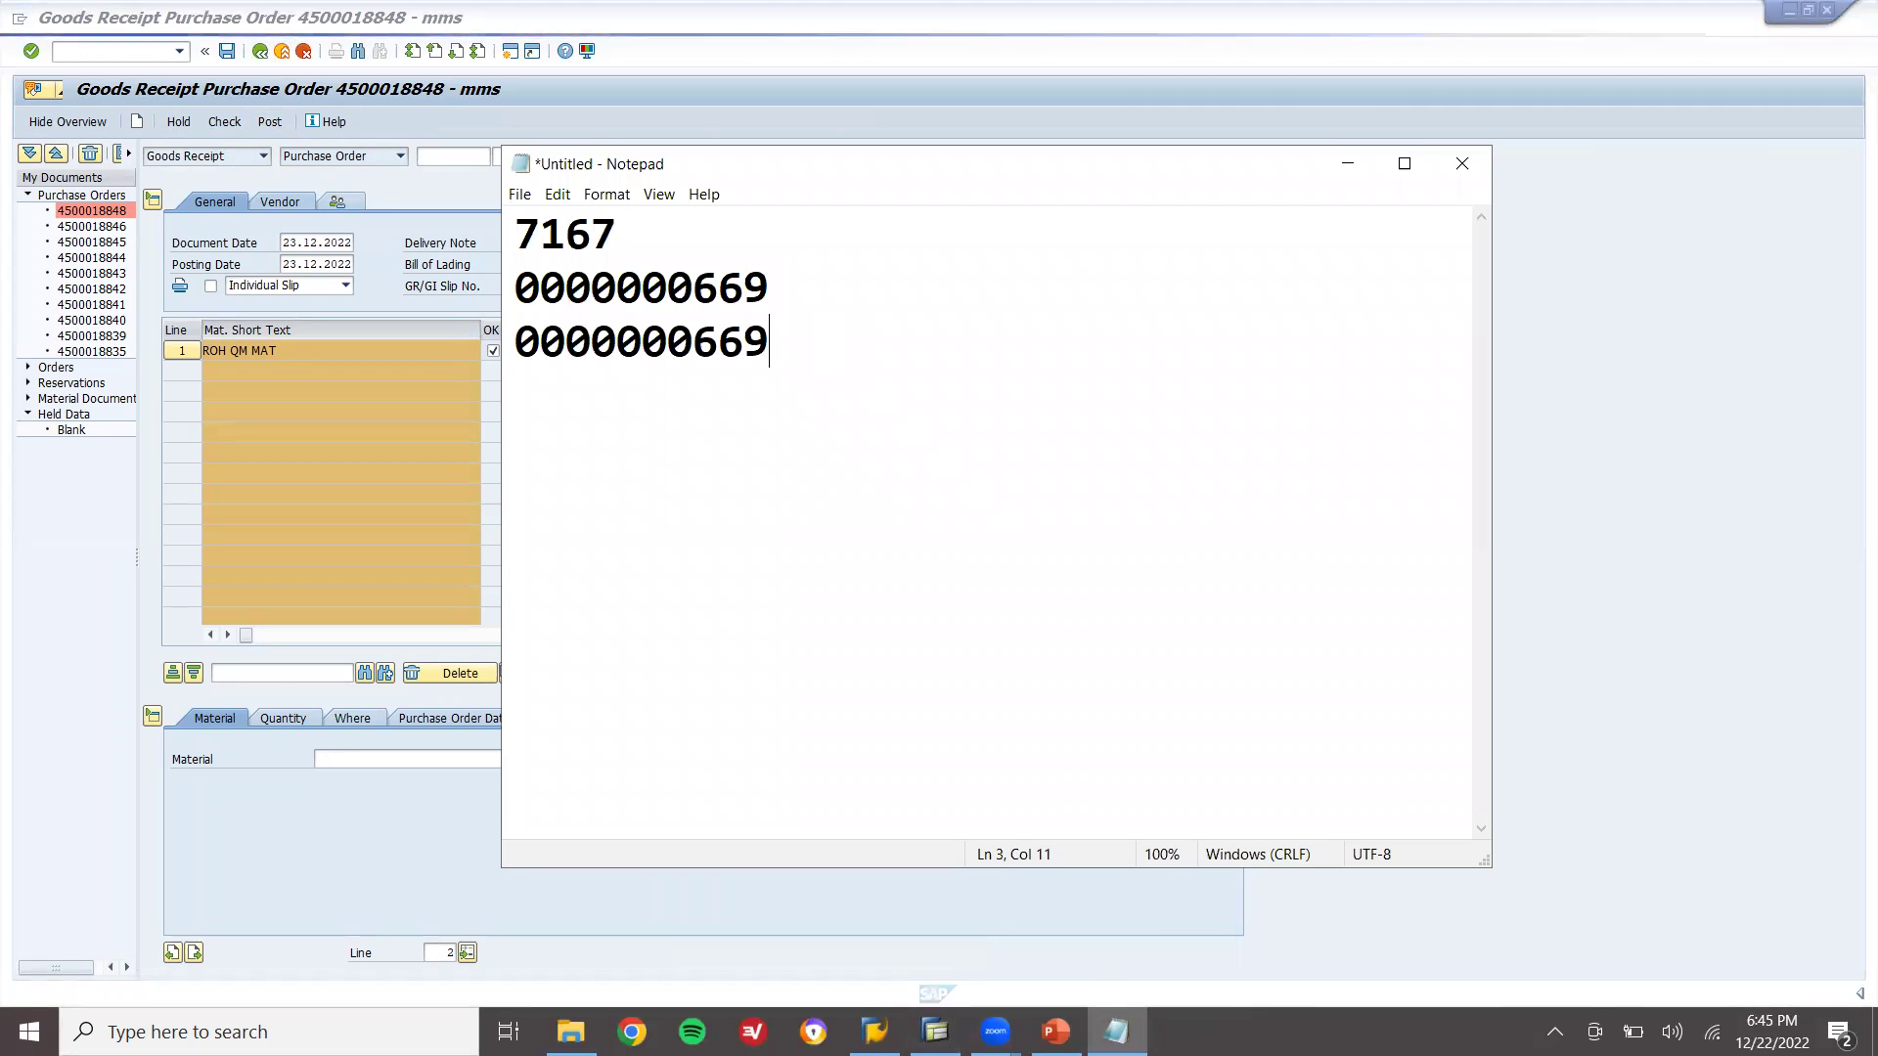
key("shift+Home")
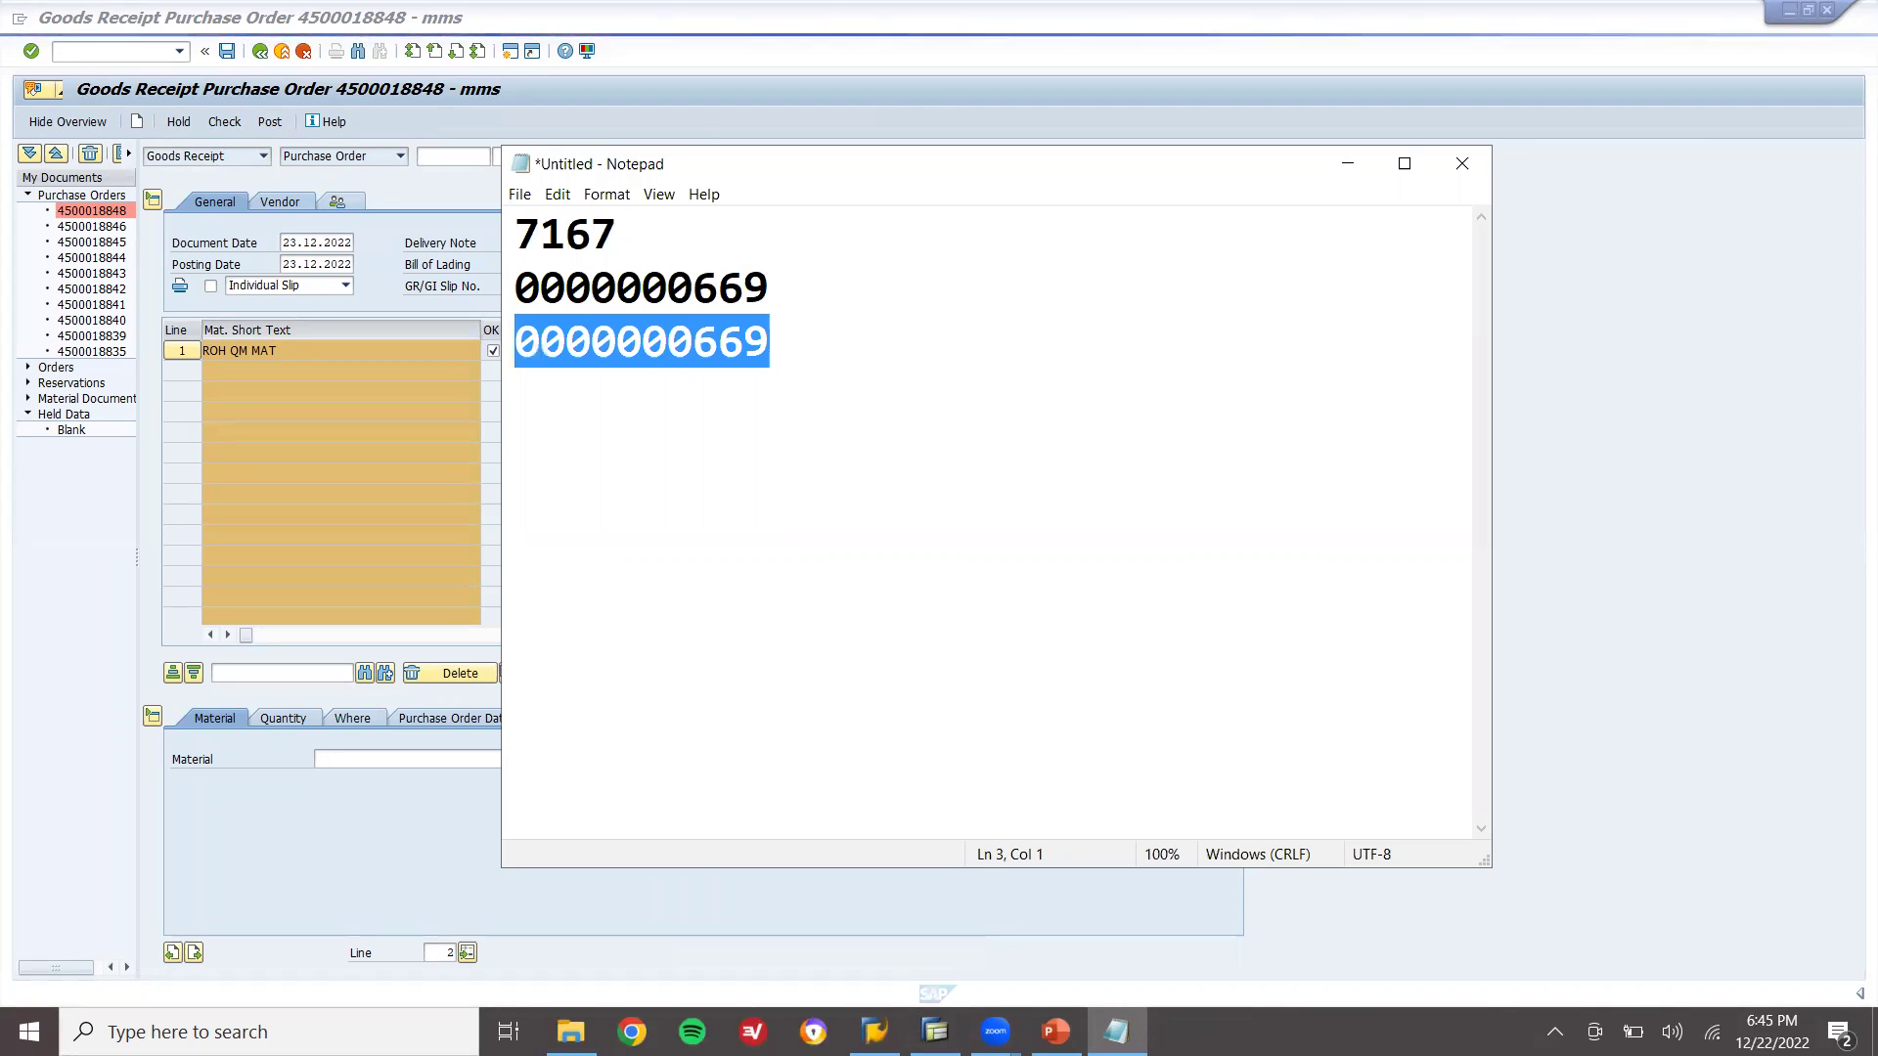
type("4500018848")
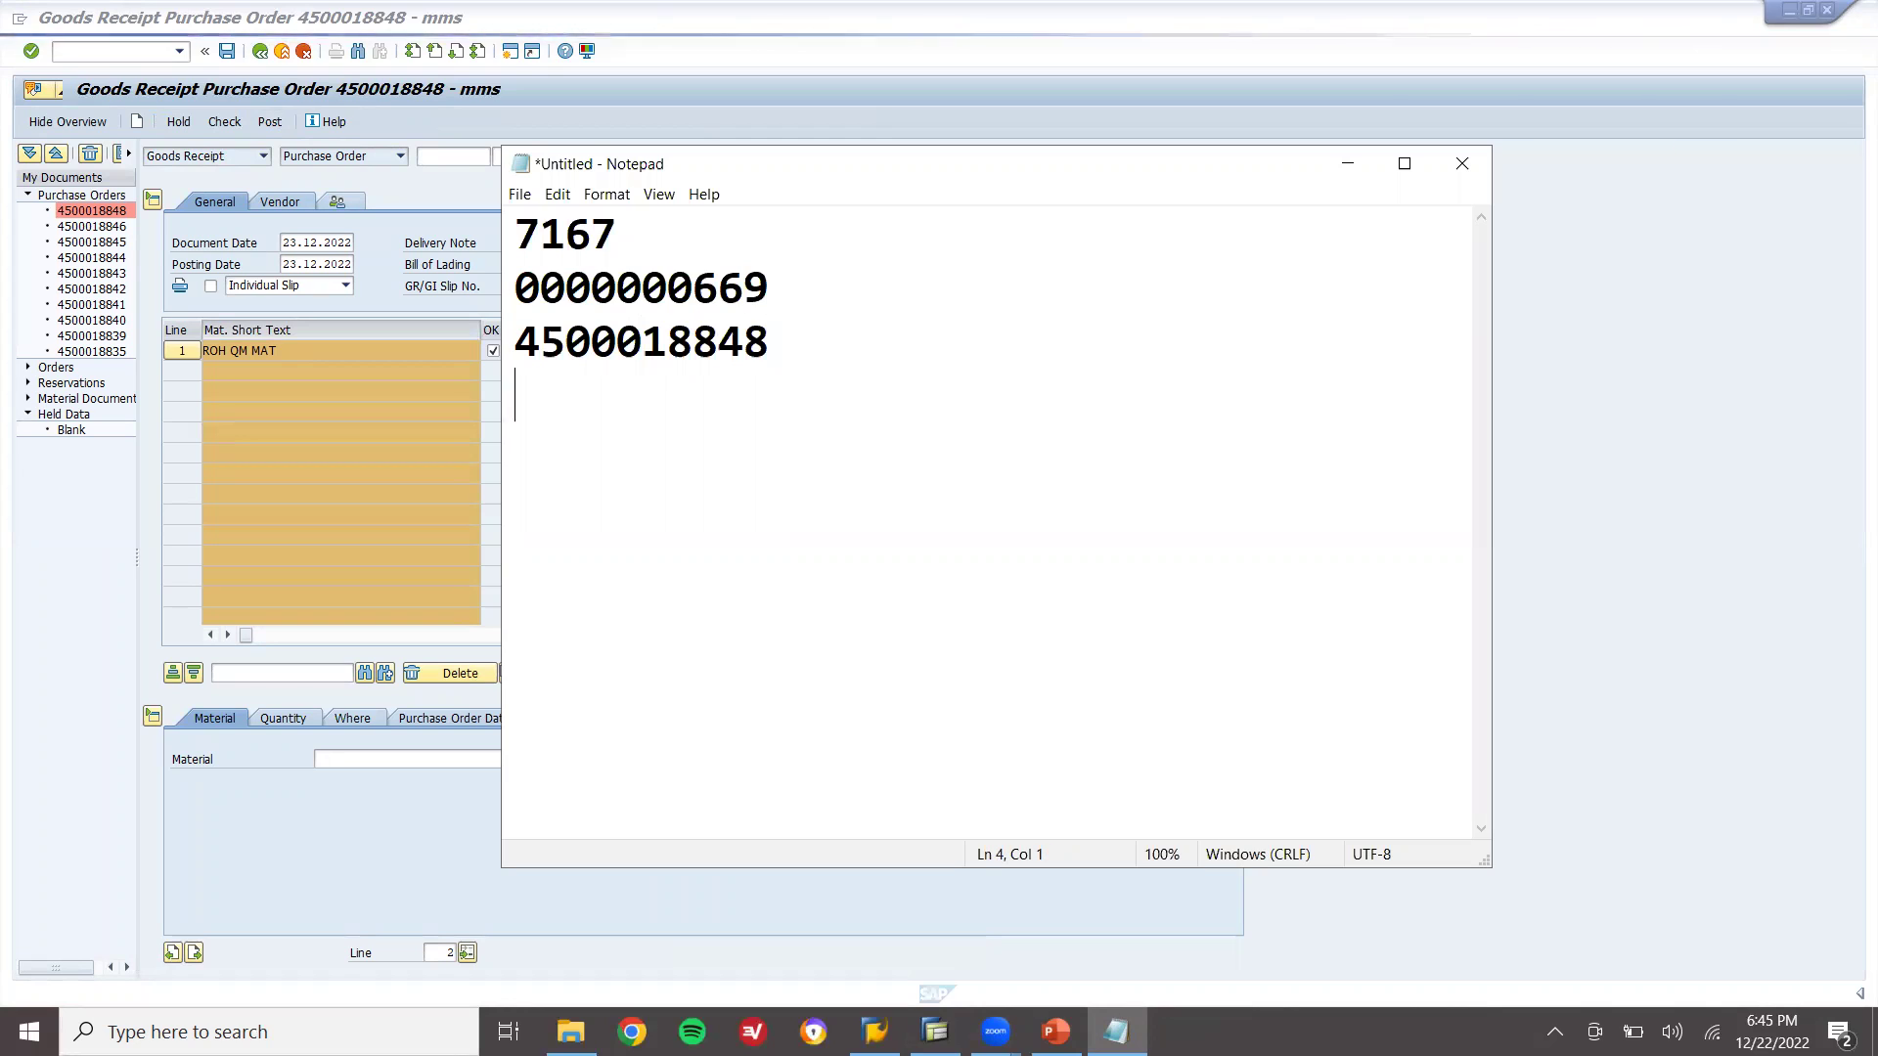
key("Home")
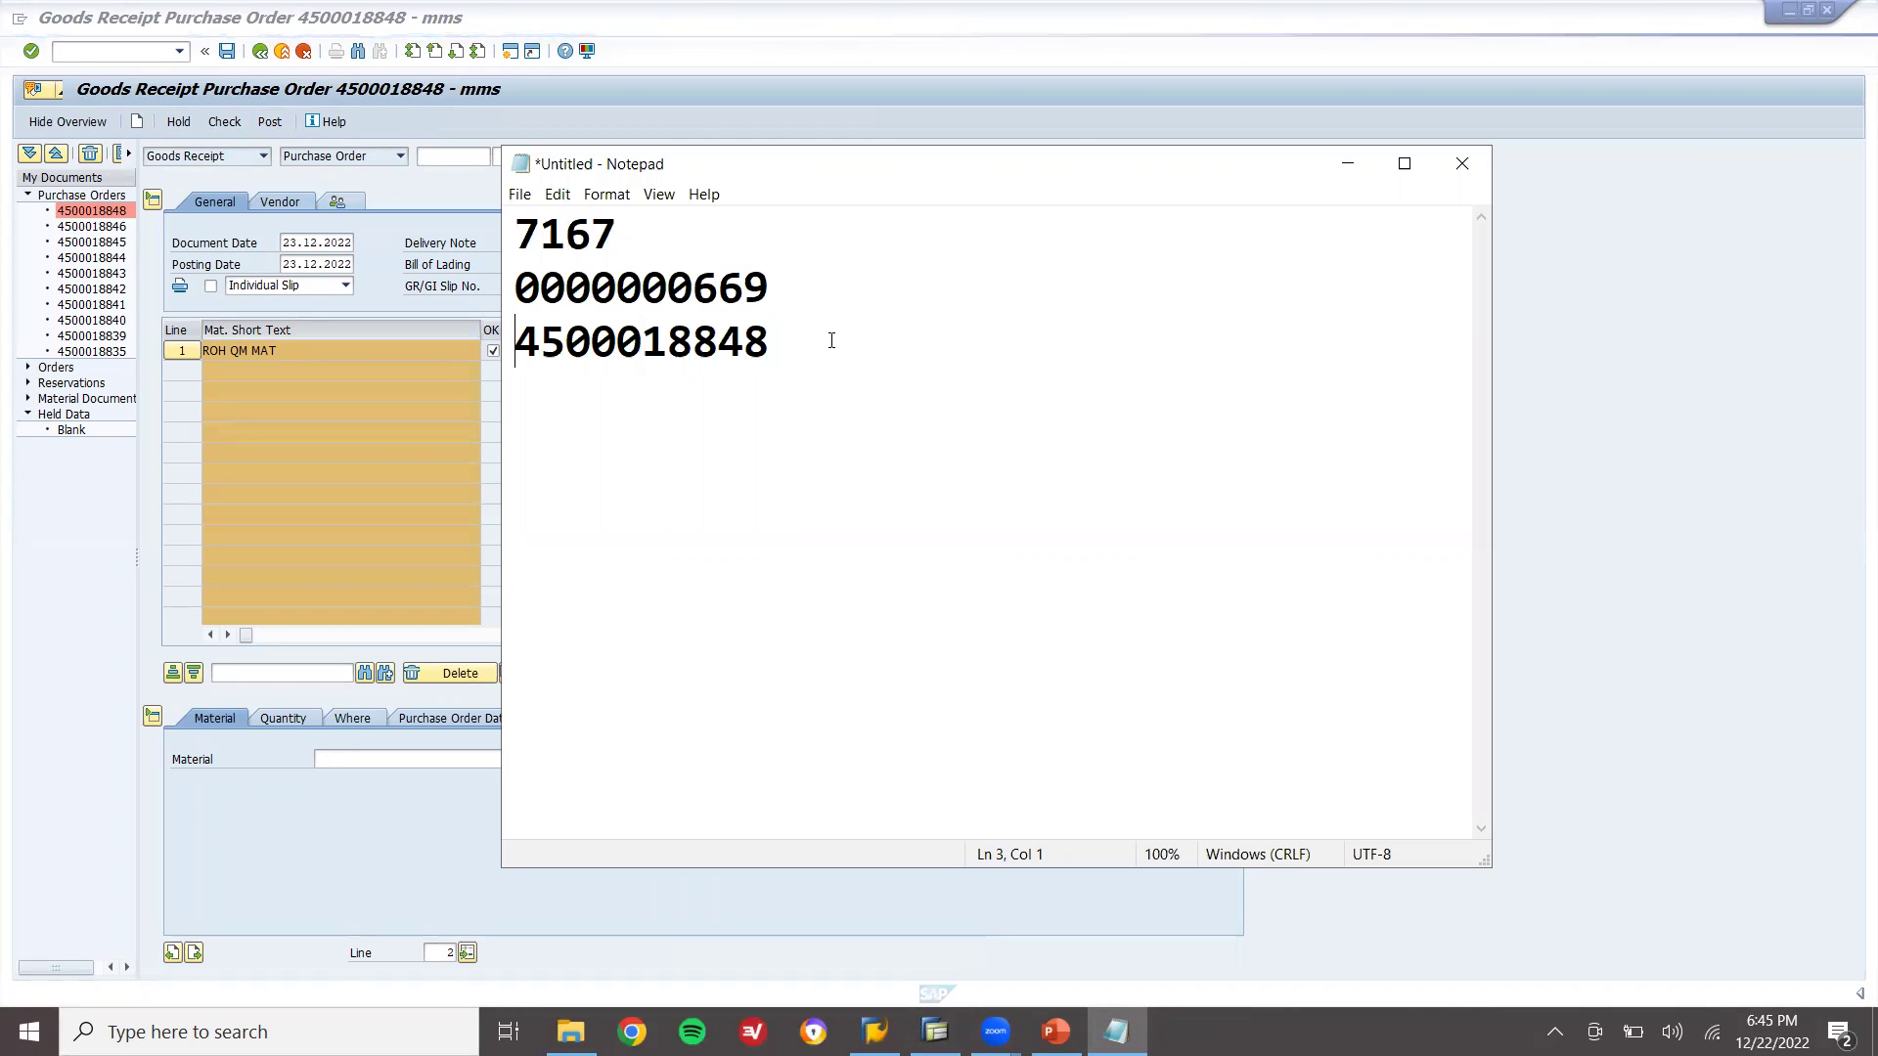
type("PO")
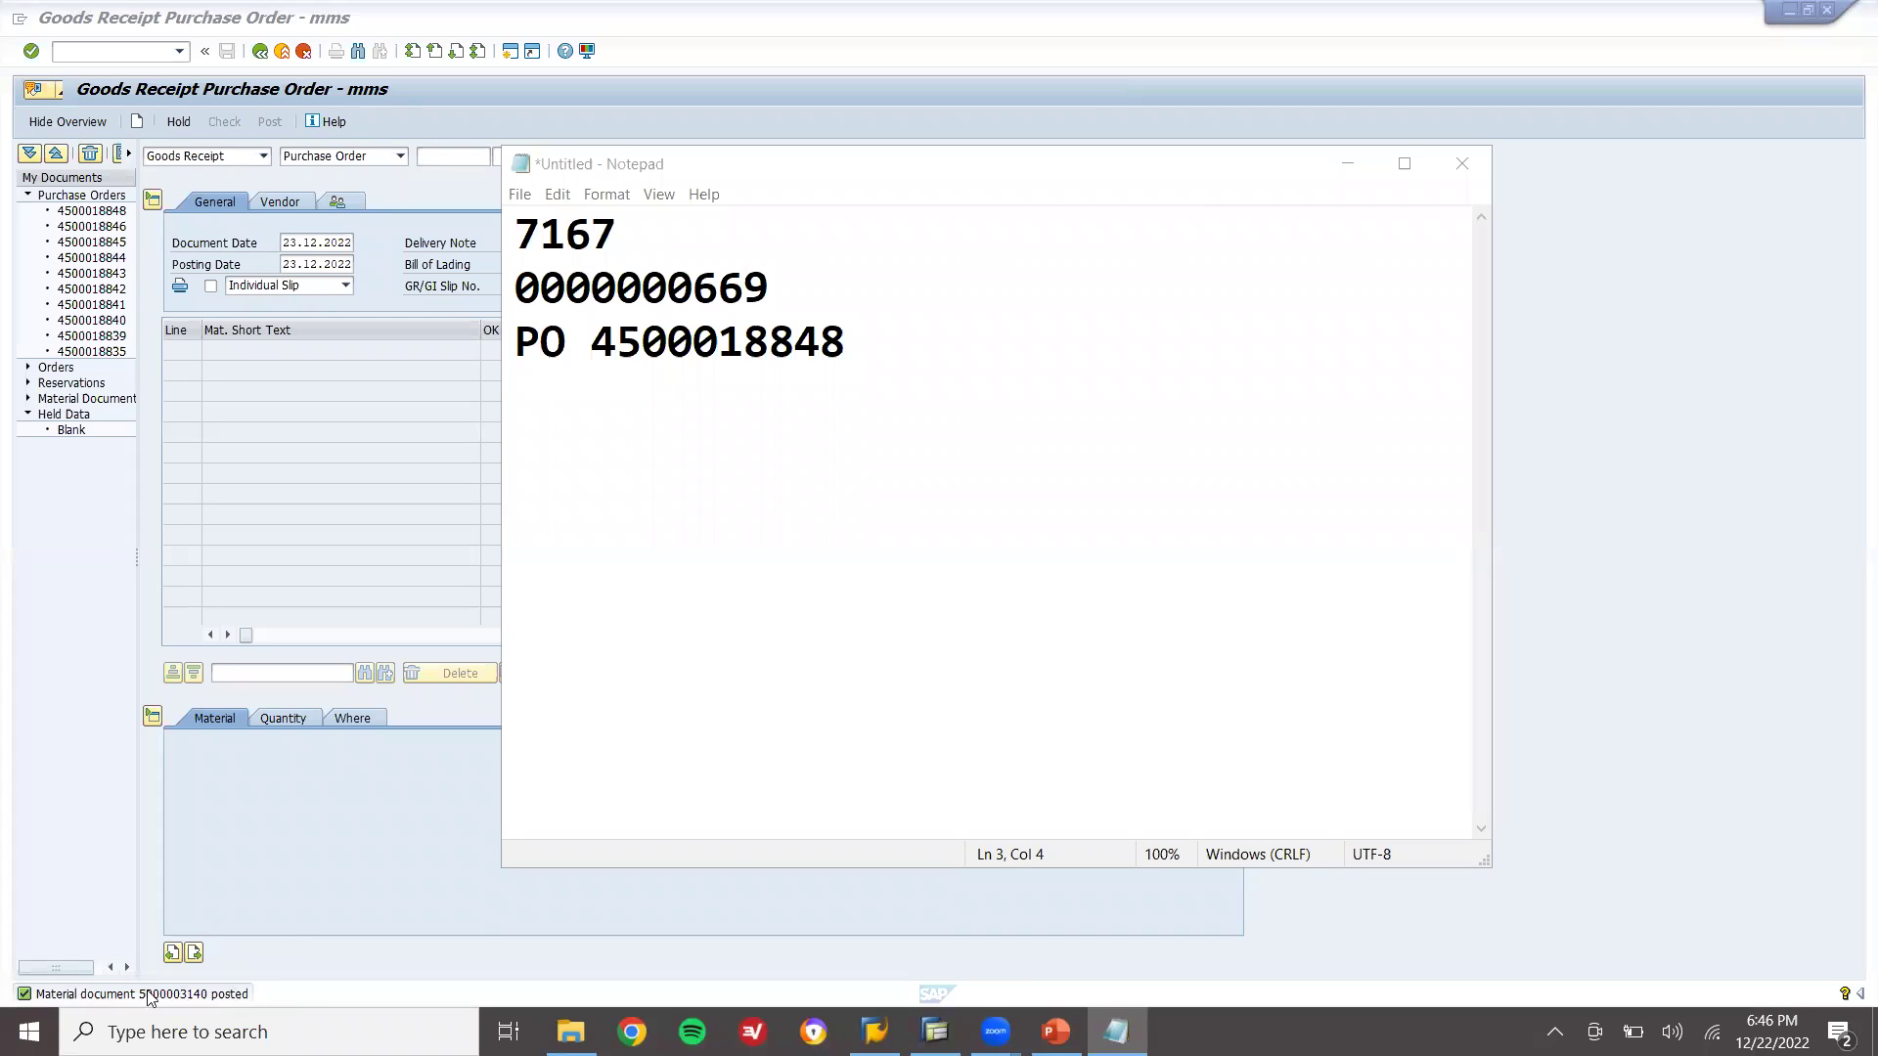
Leave the goods receipt and run the MMBE stock overview for material 7167 in plant 1111 with the Batch selection cleared
left_click(227, 574)
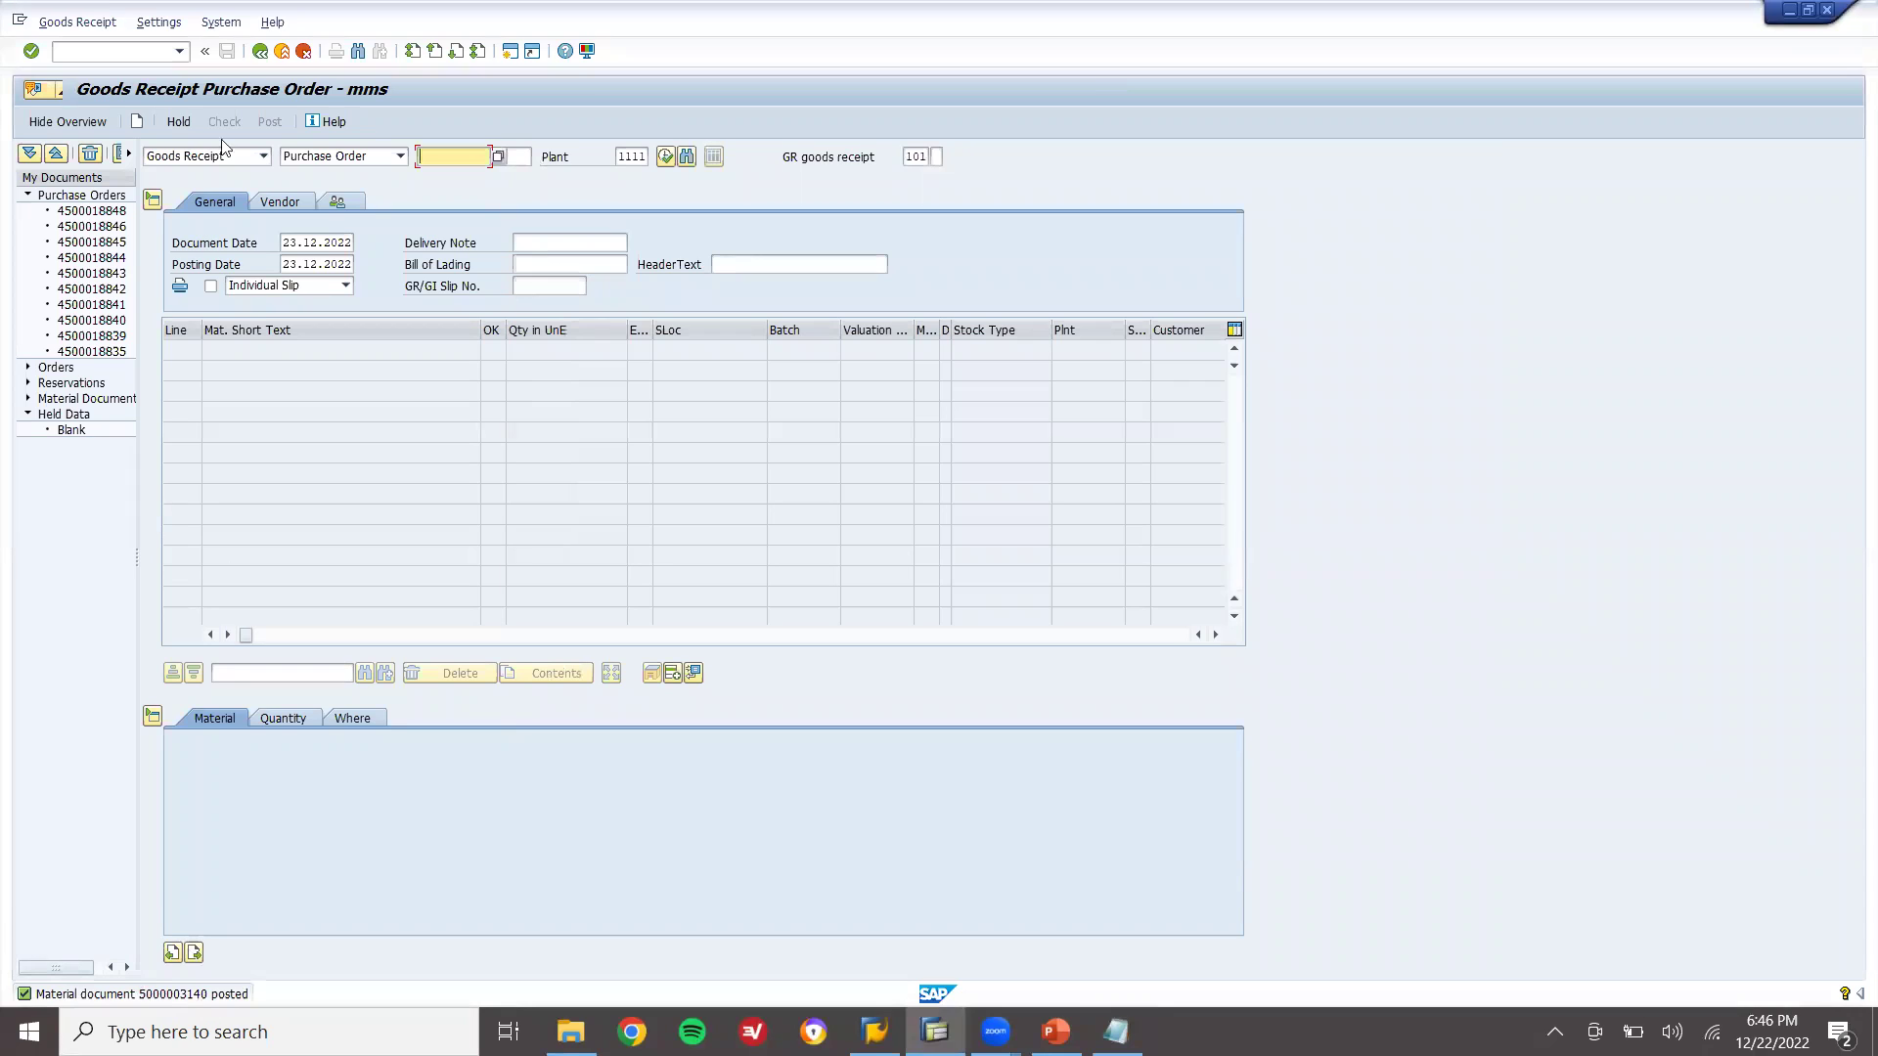
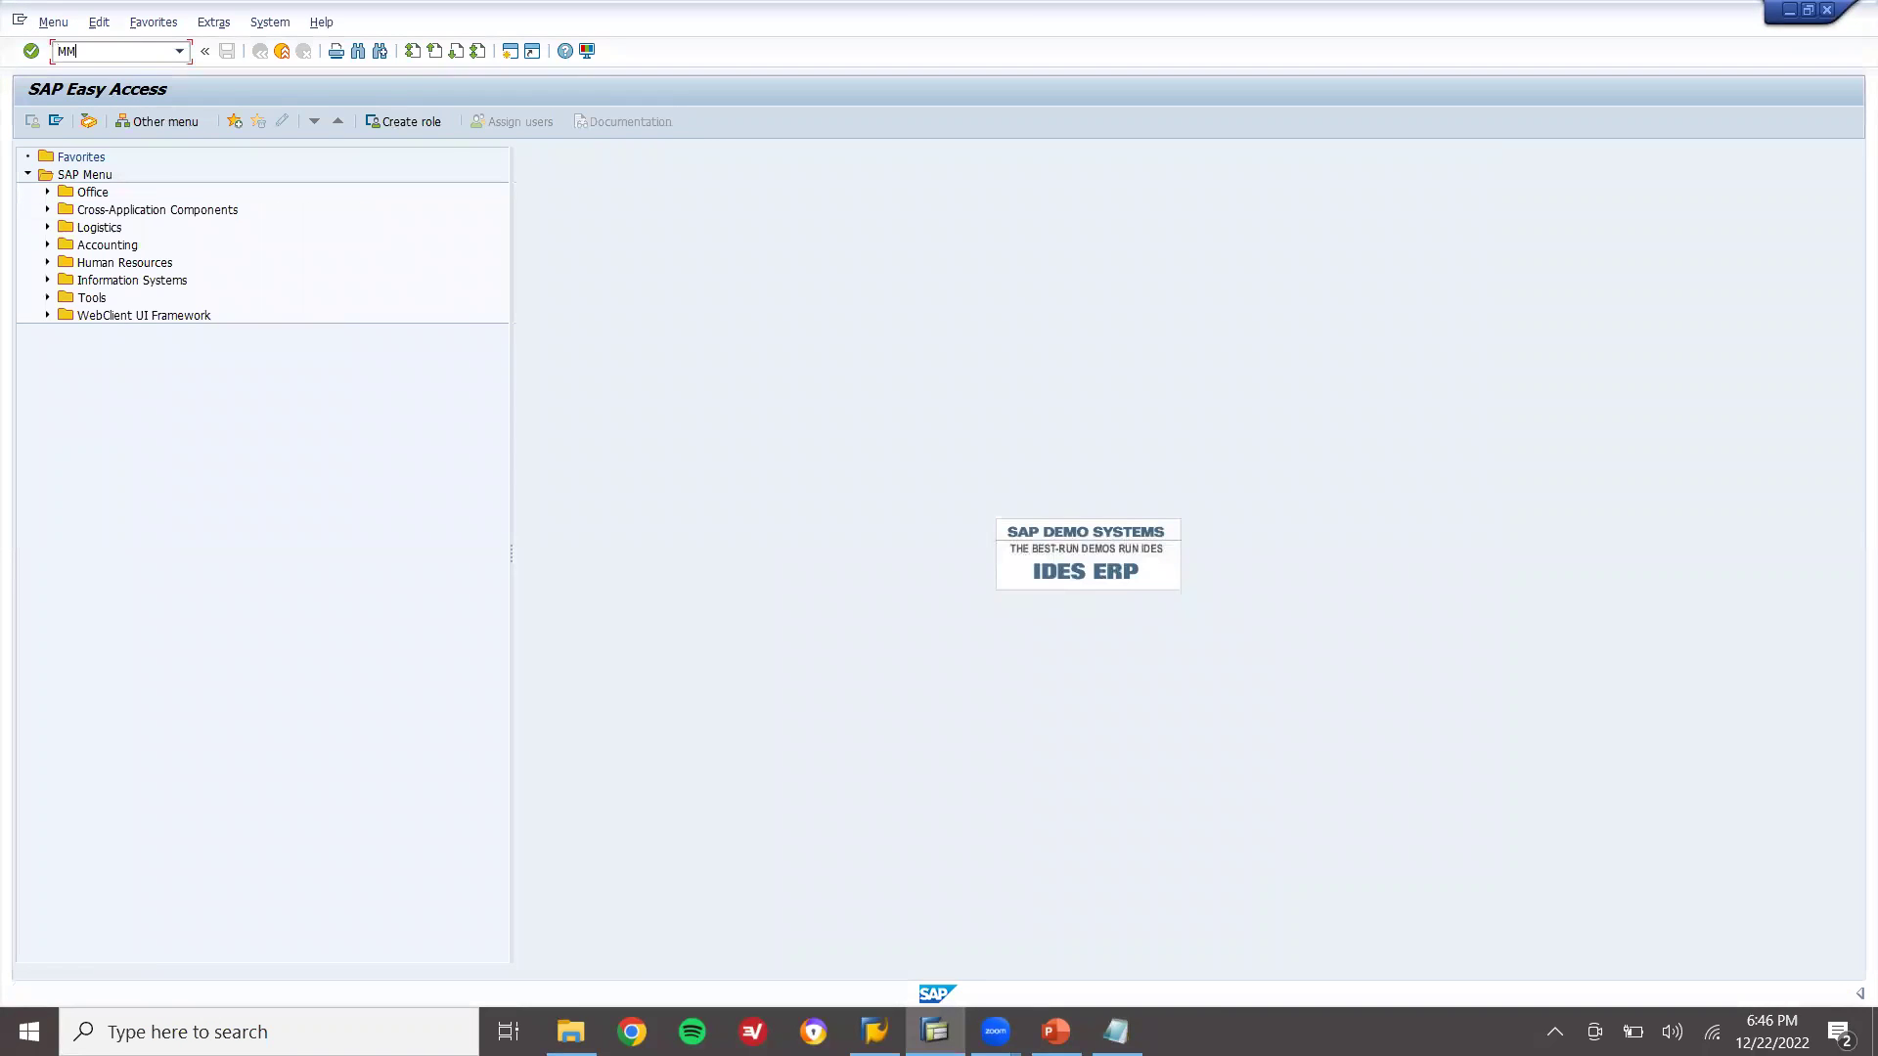
key("Return")
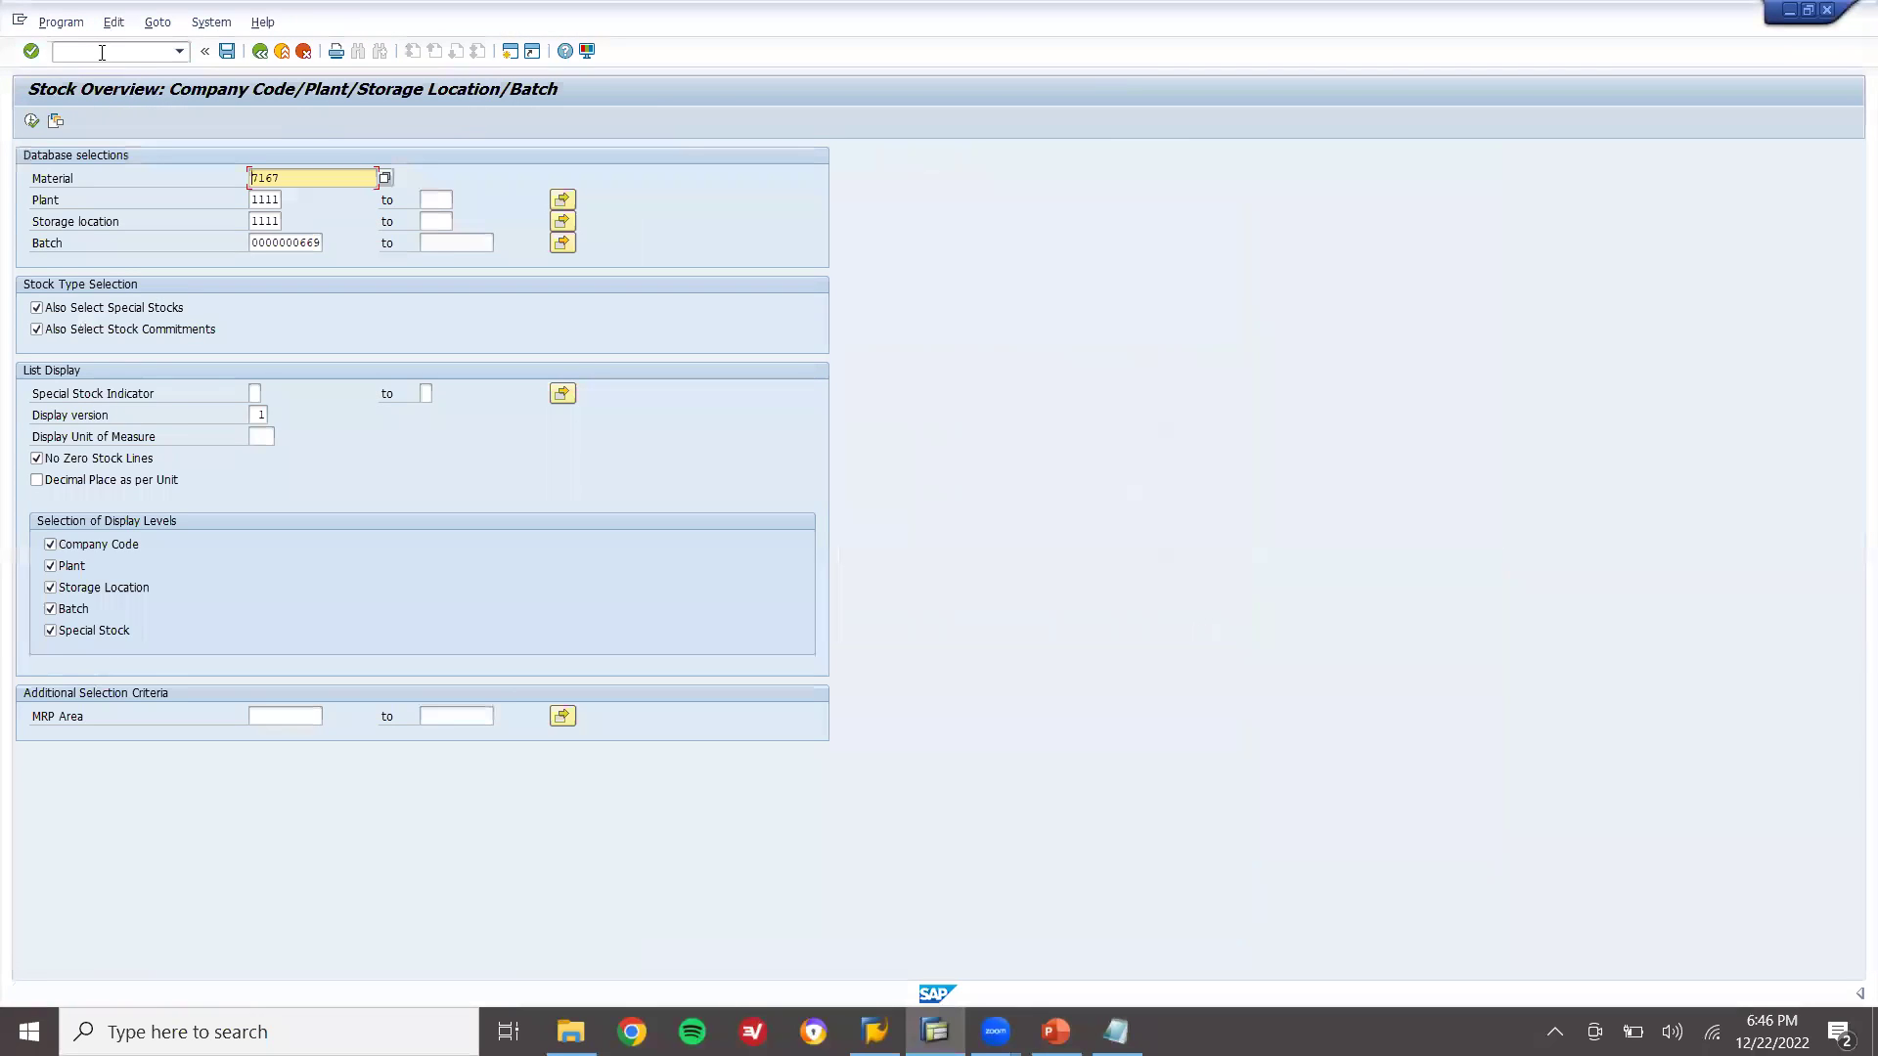
key("Tab")
key("Tab")
key("Tab")
key("shift+End")
key("Delete")
left_click(31, 121)
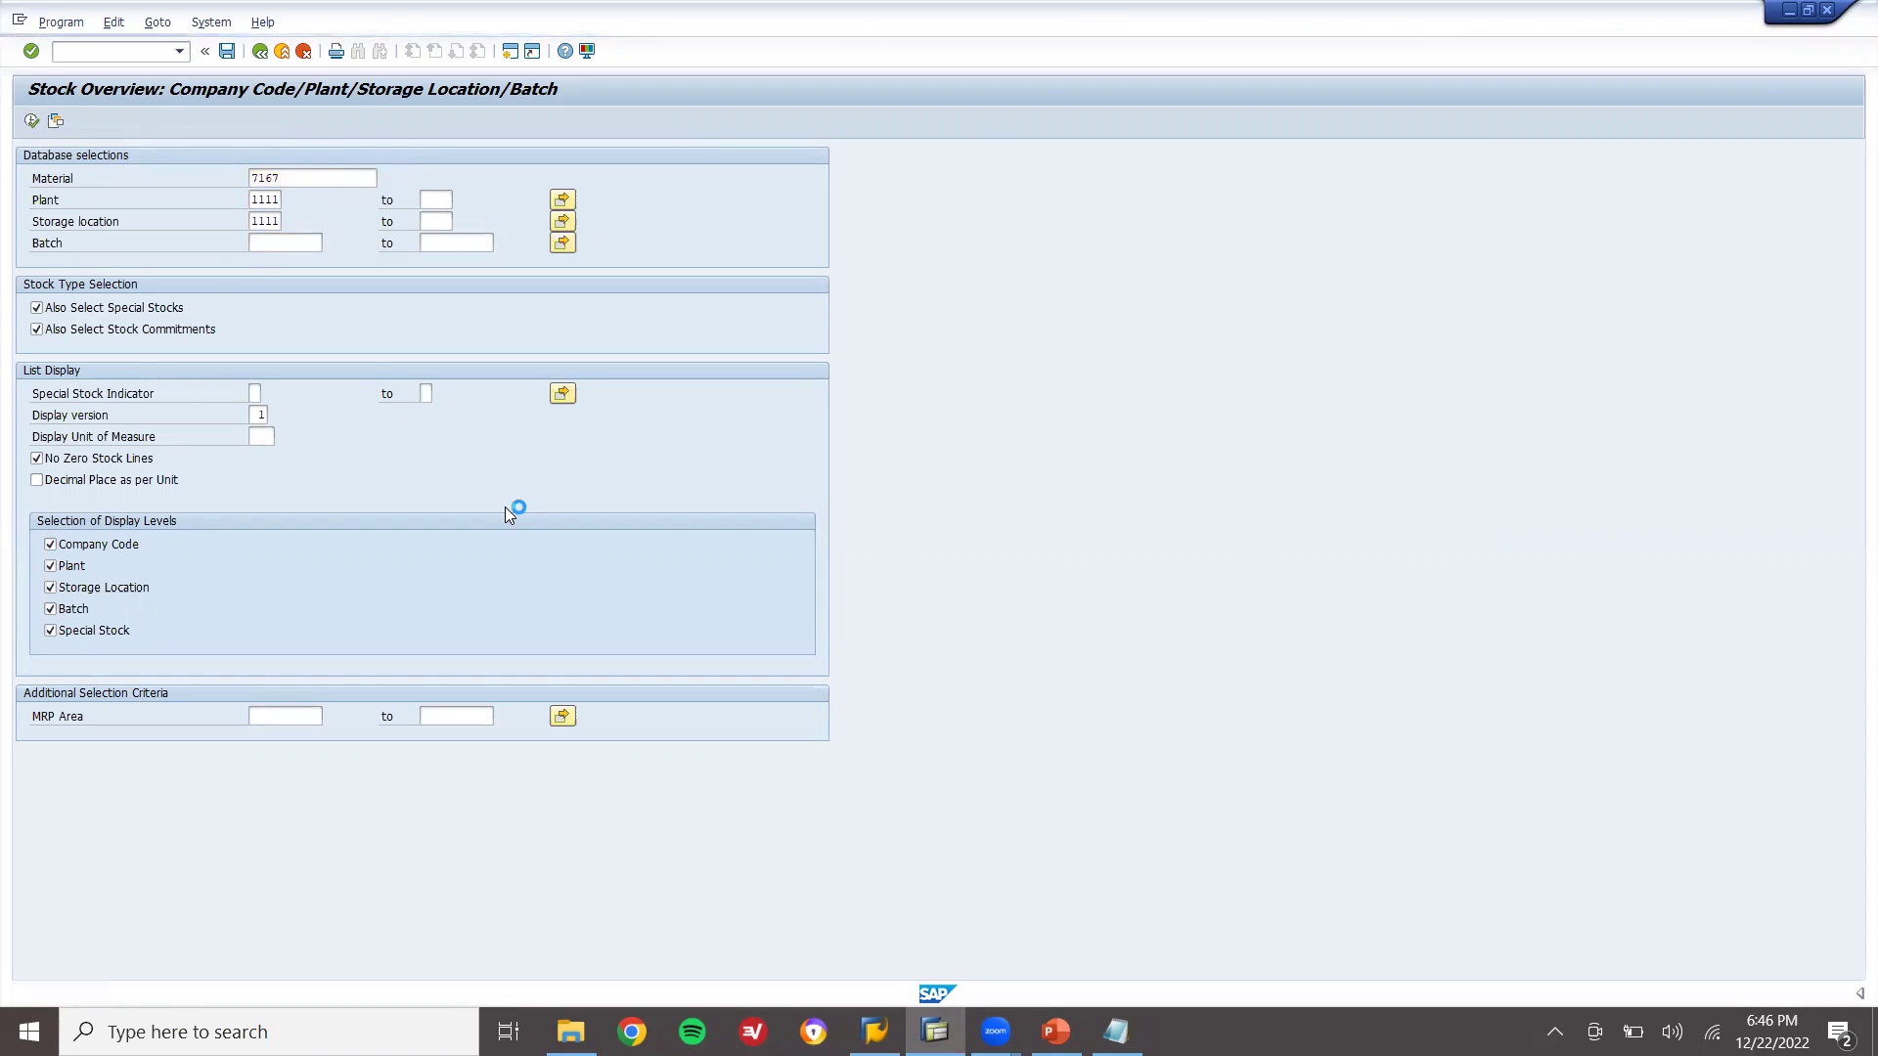
left_click(1116, 1032)
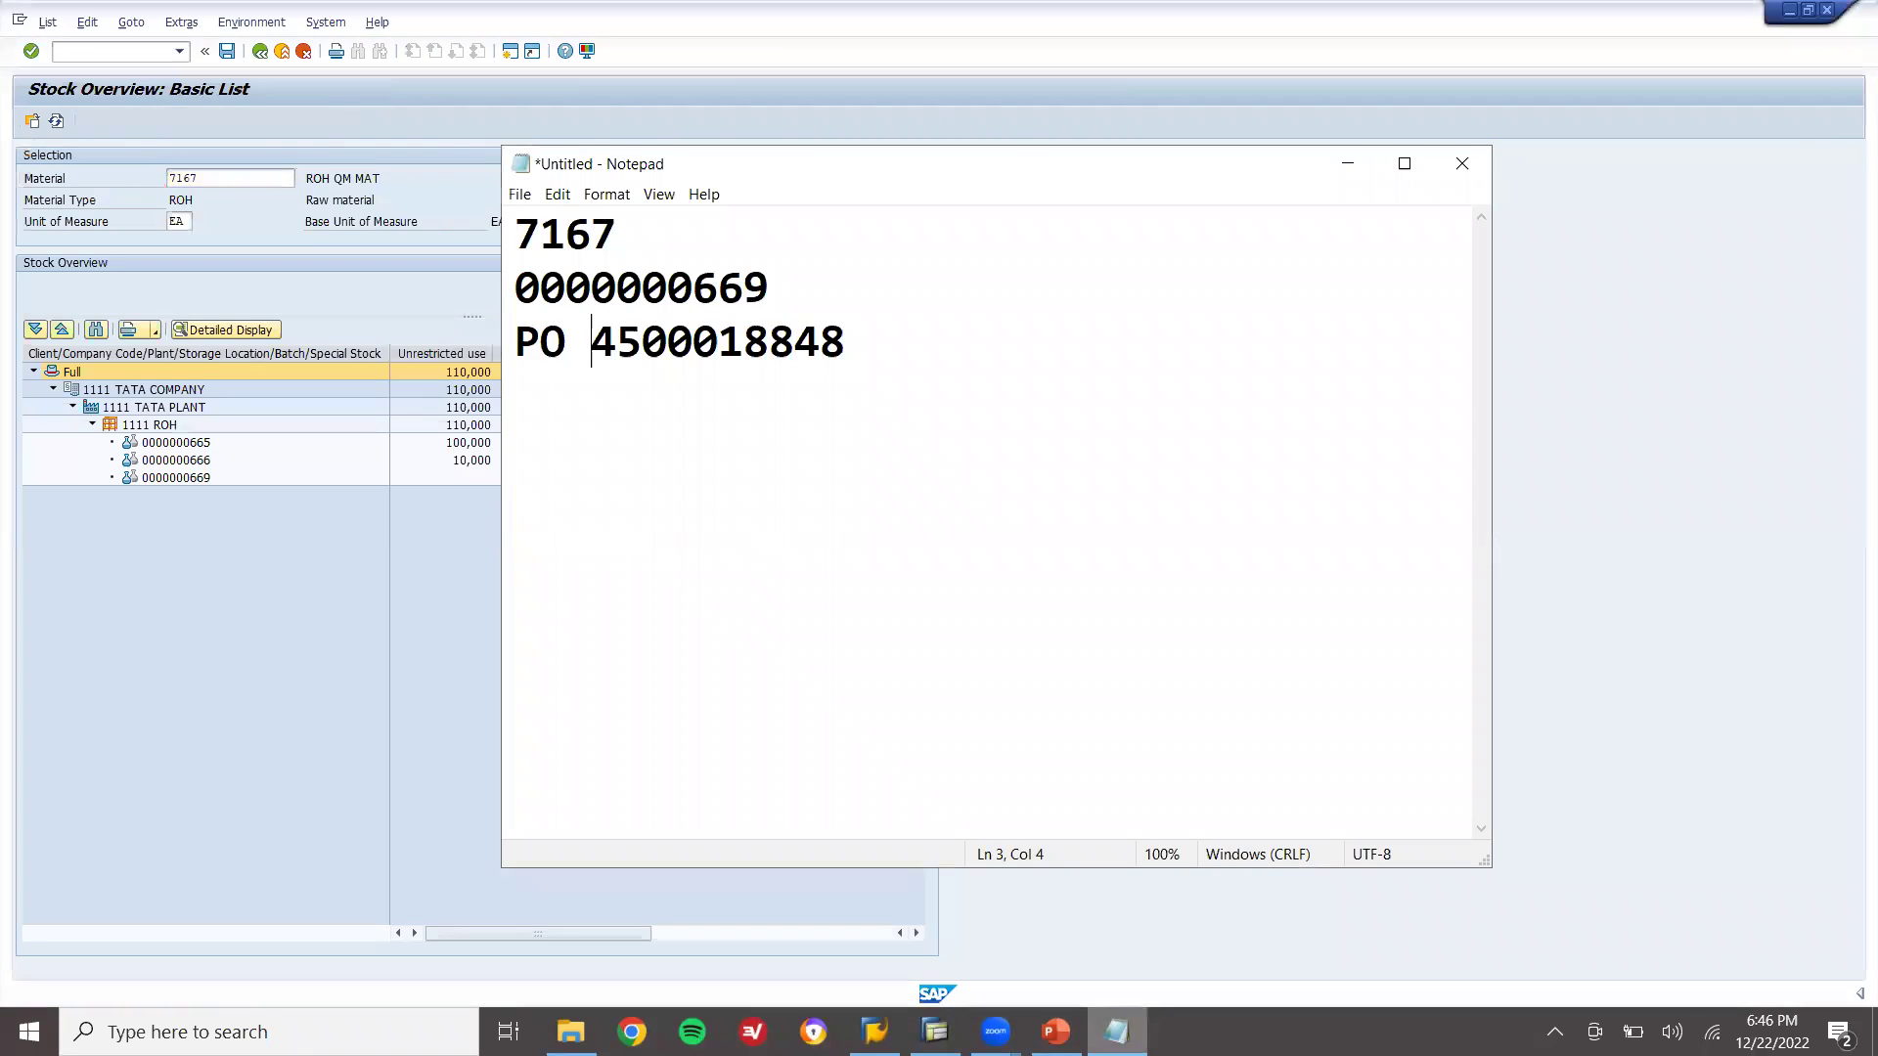
double_click(640, 276)
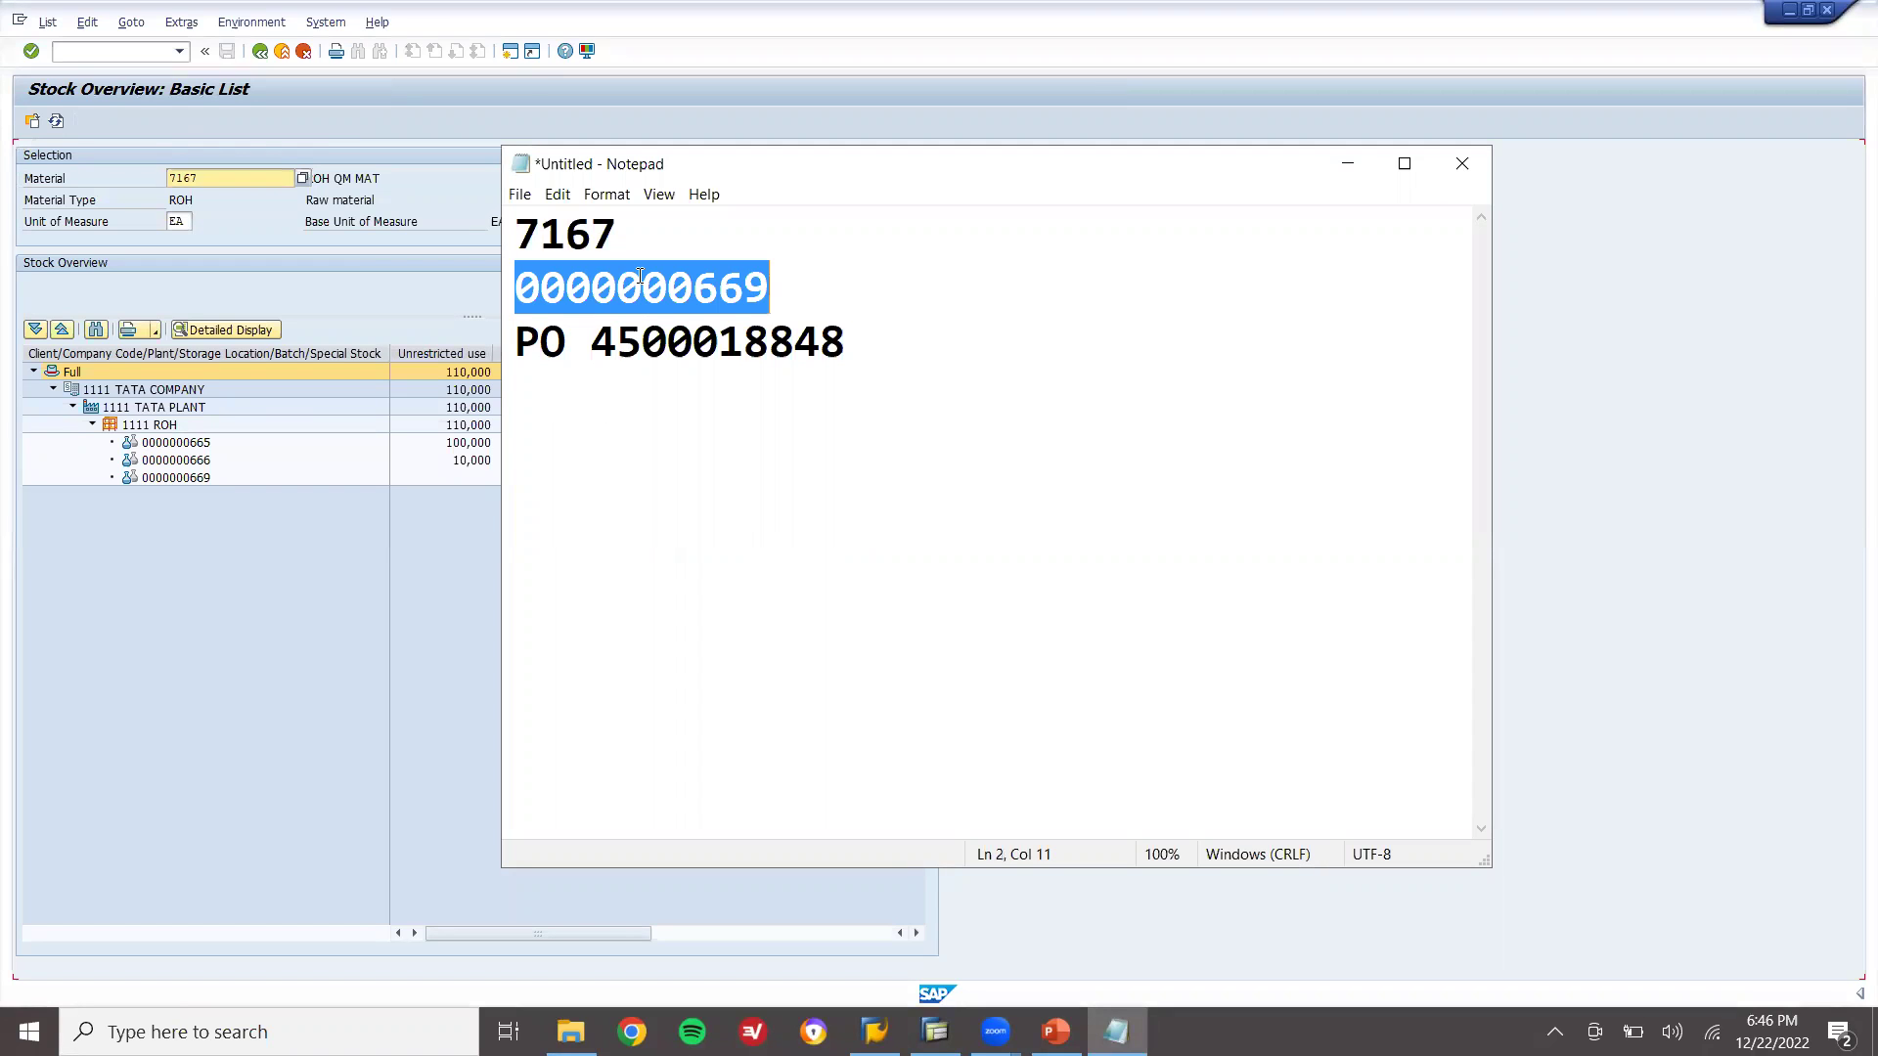
left_click(205, 480)
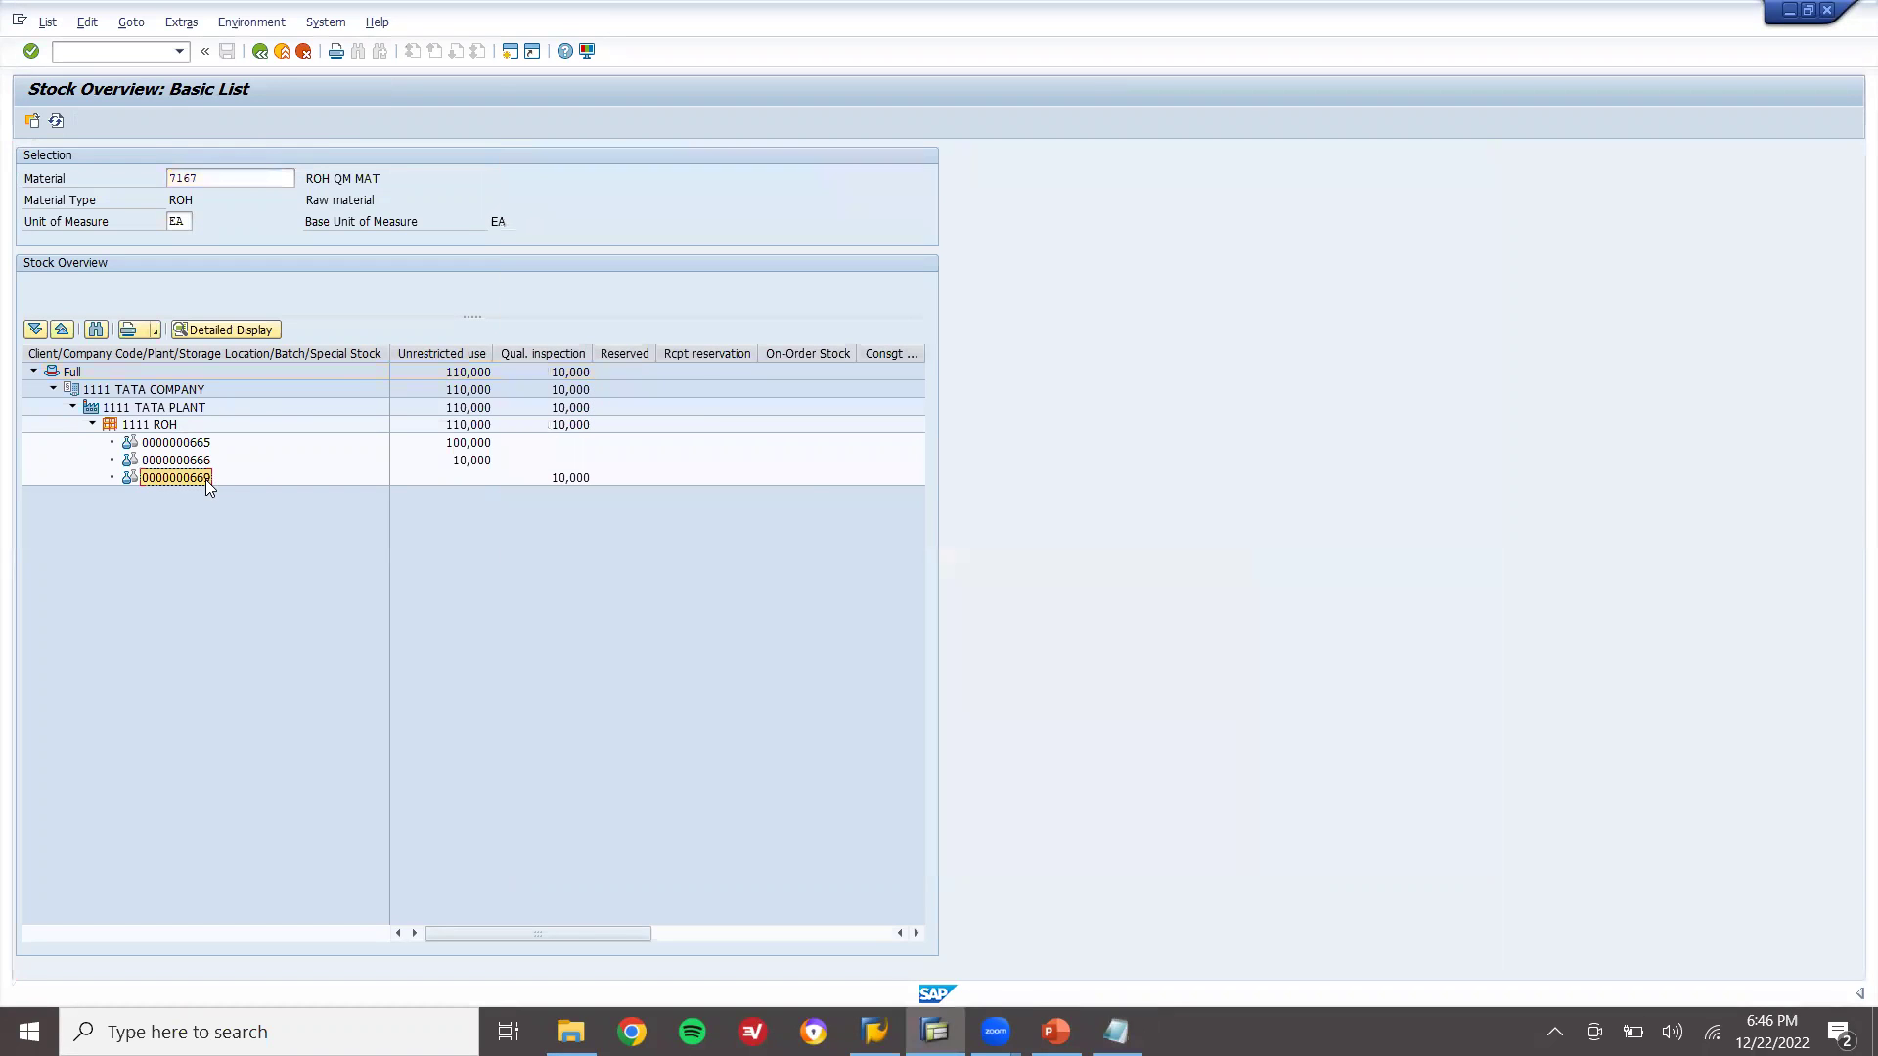
left_click(576, 356)
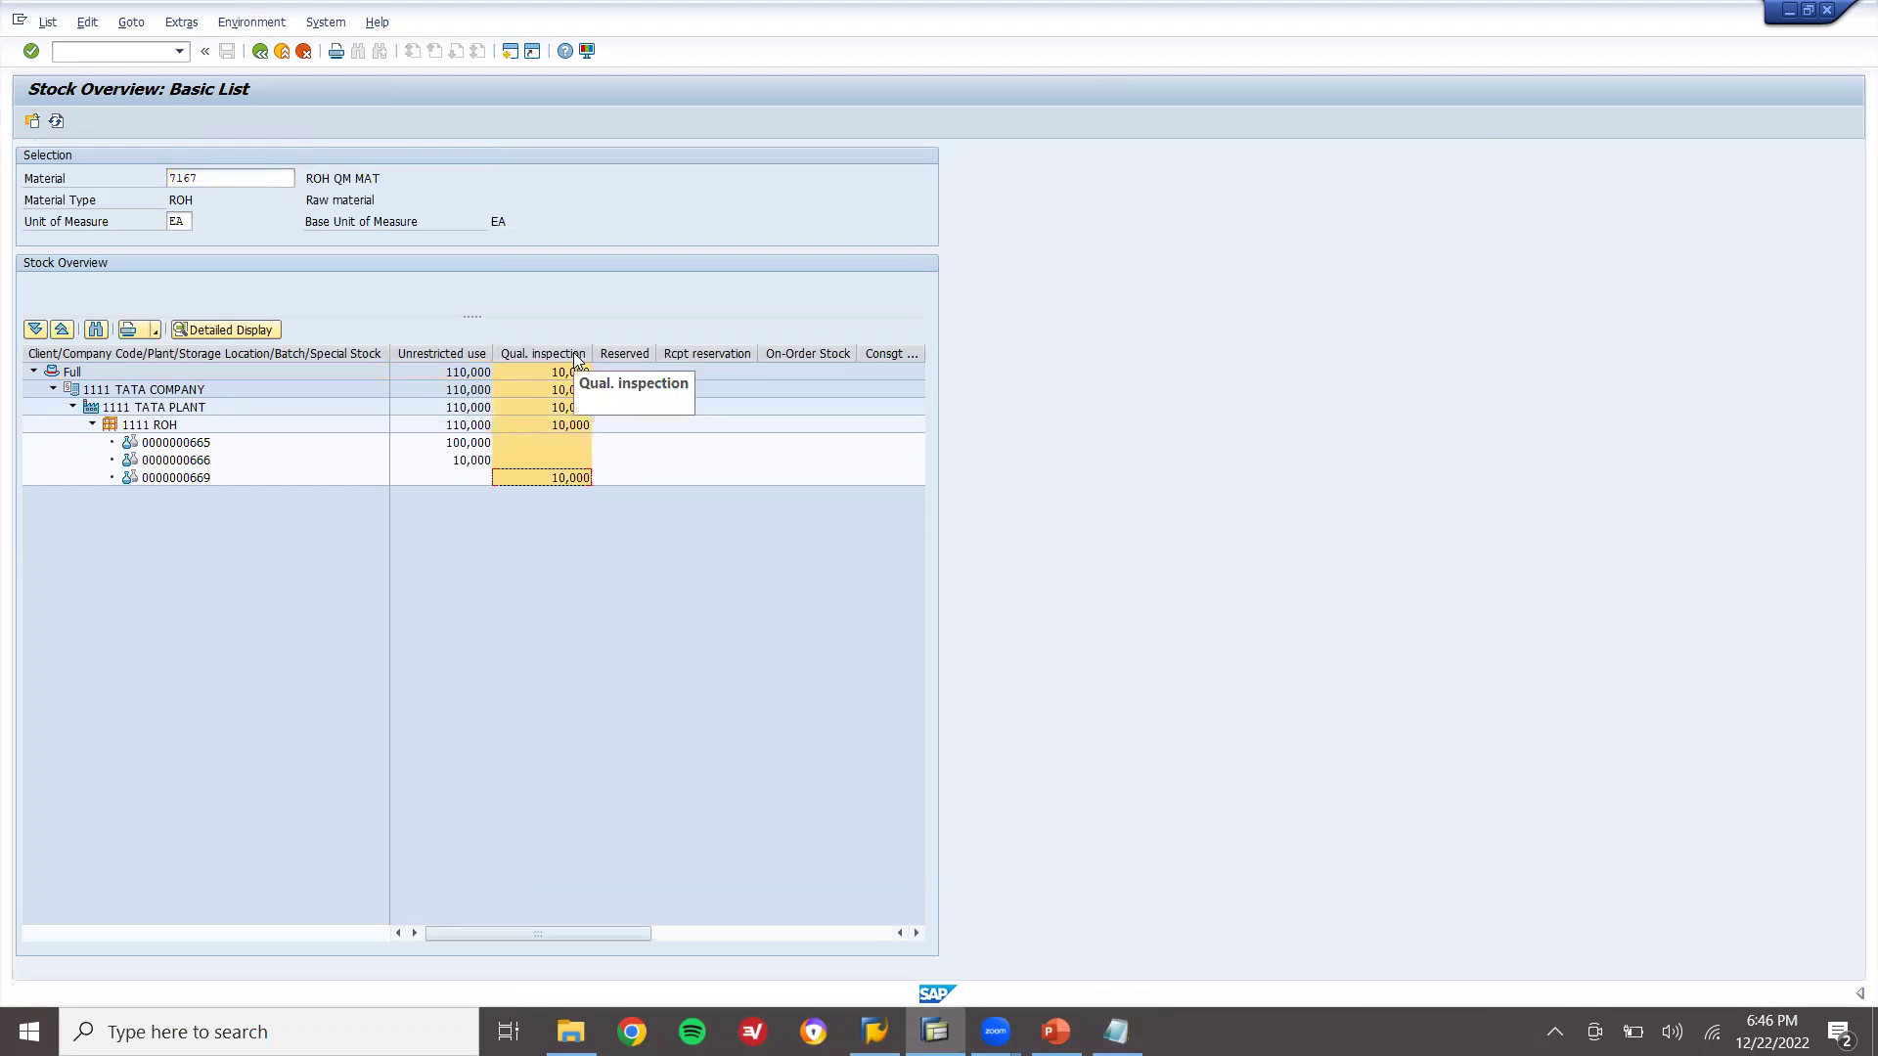
List plant 1111's inspection lots without a usage decision and open the usage decision for material 7167's lot
left_click(283, 52)
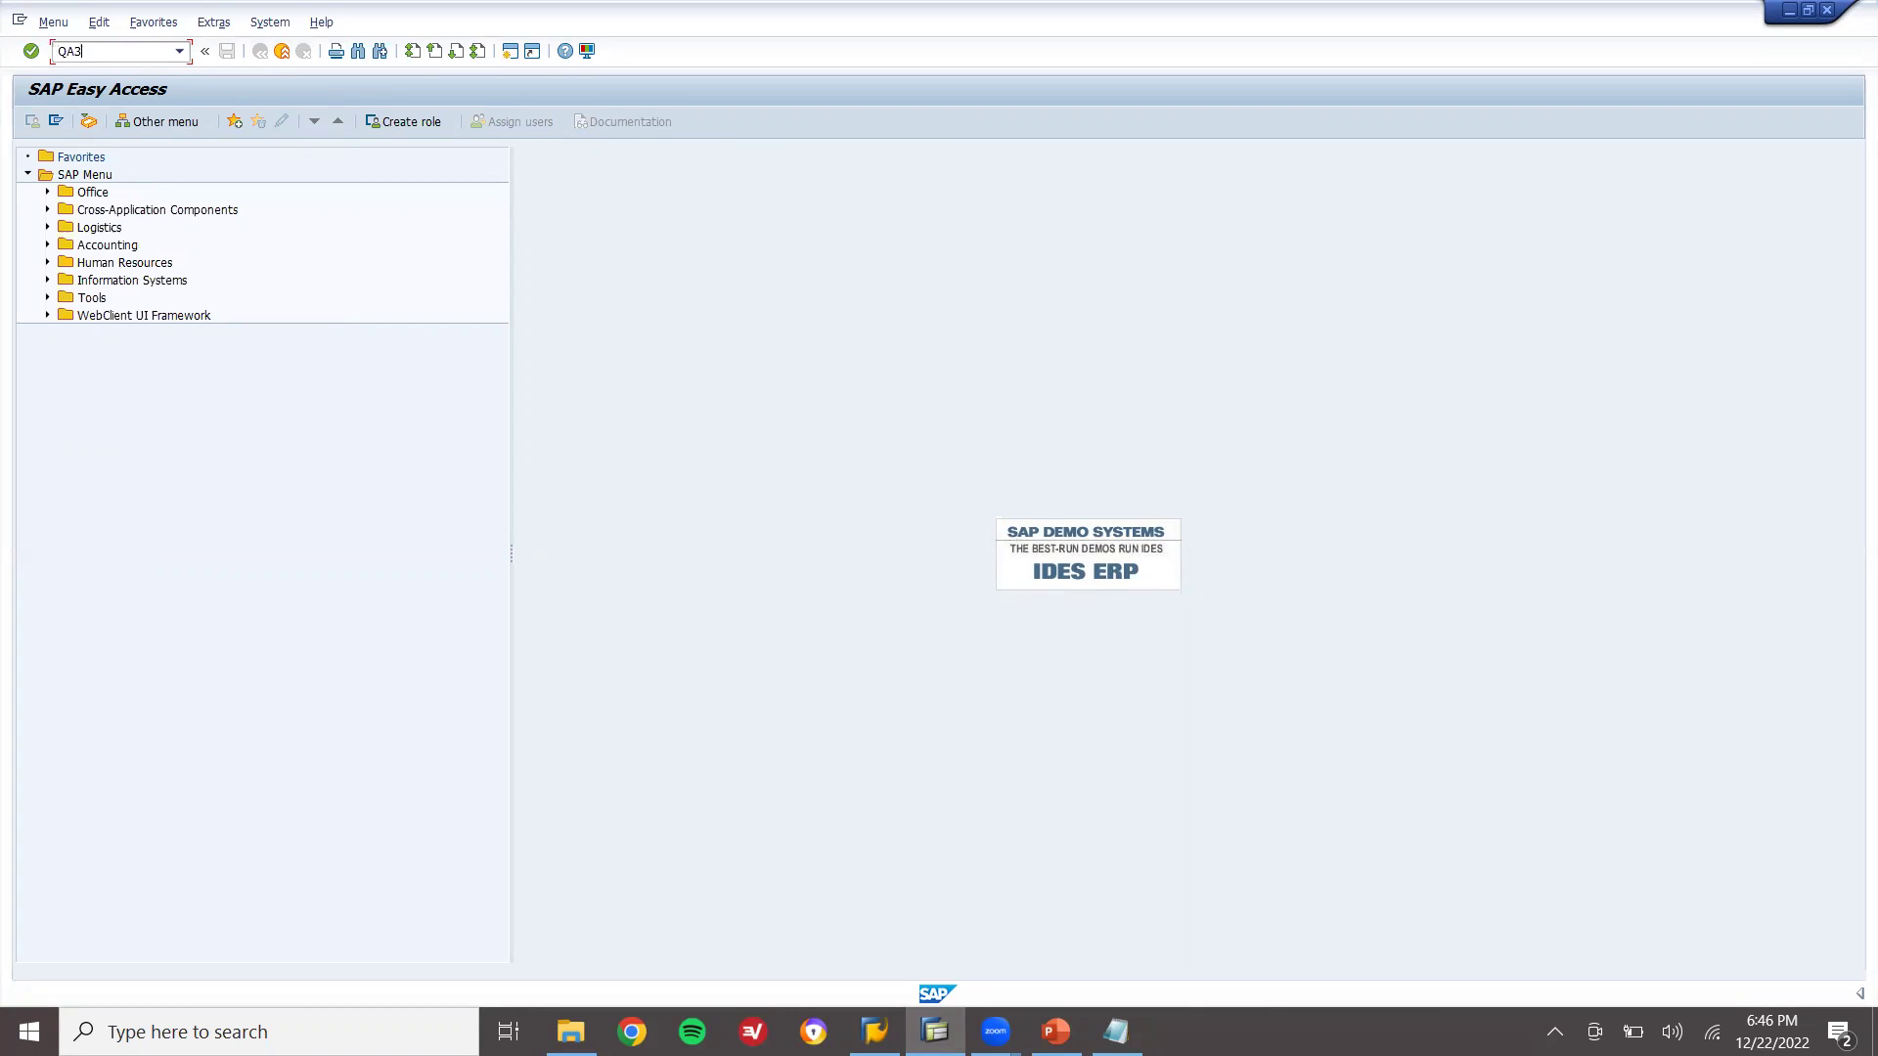
key("Return")
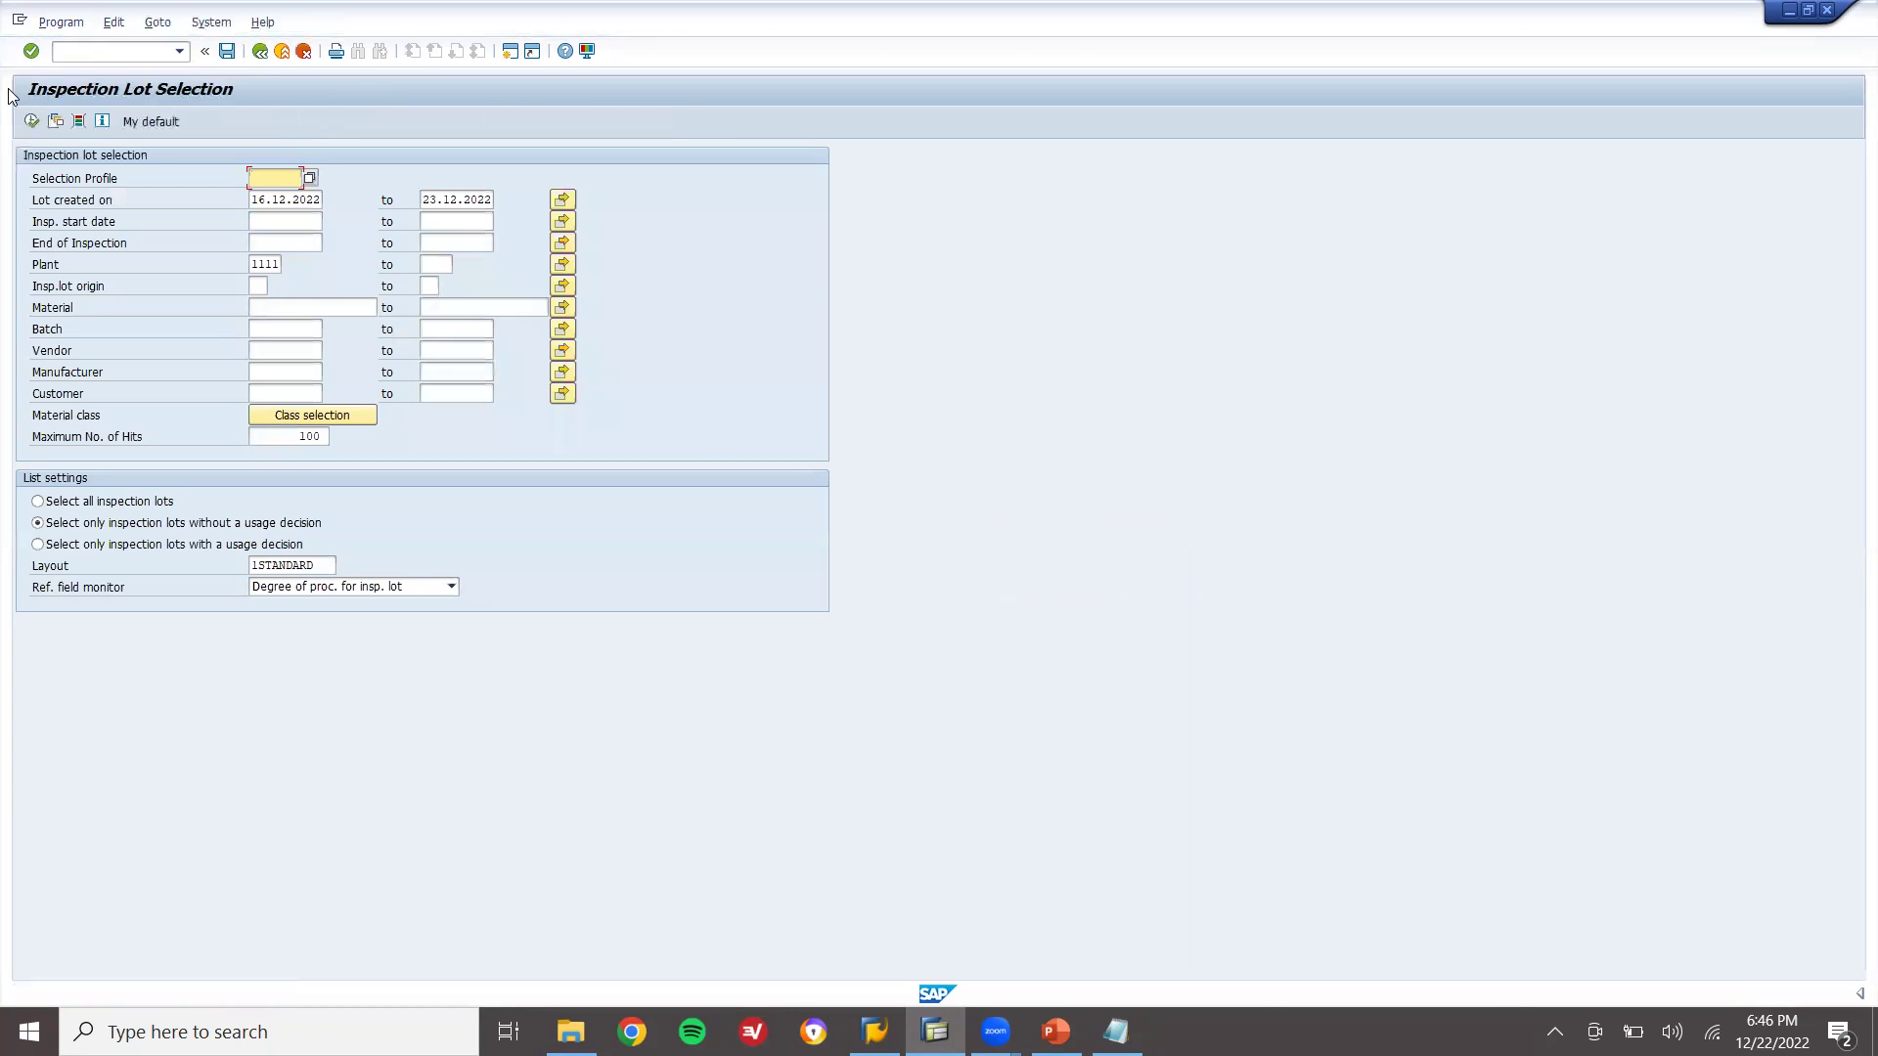
left_click(35, 122)
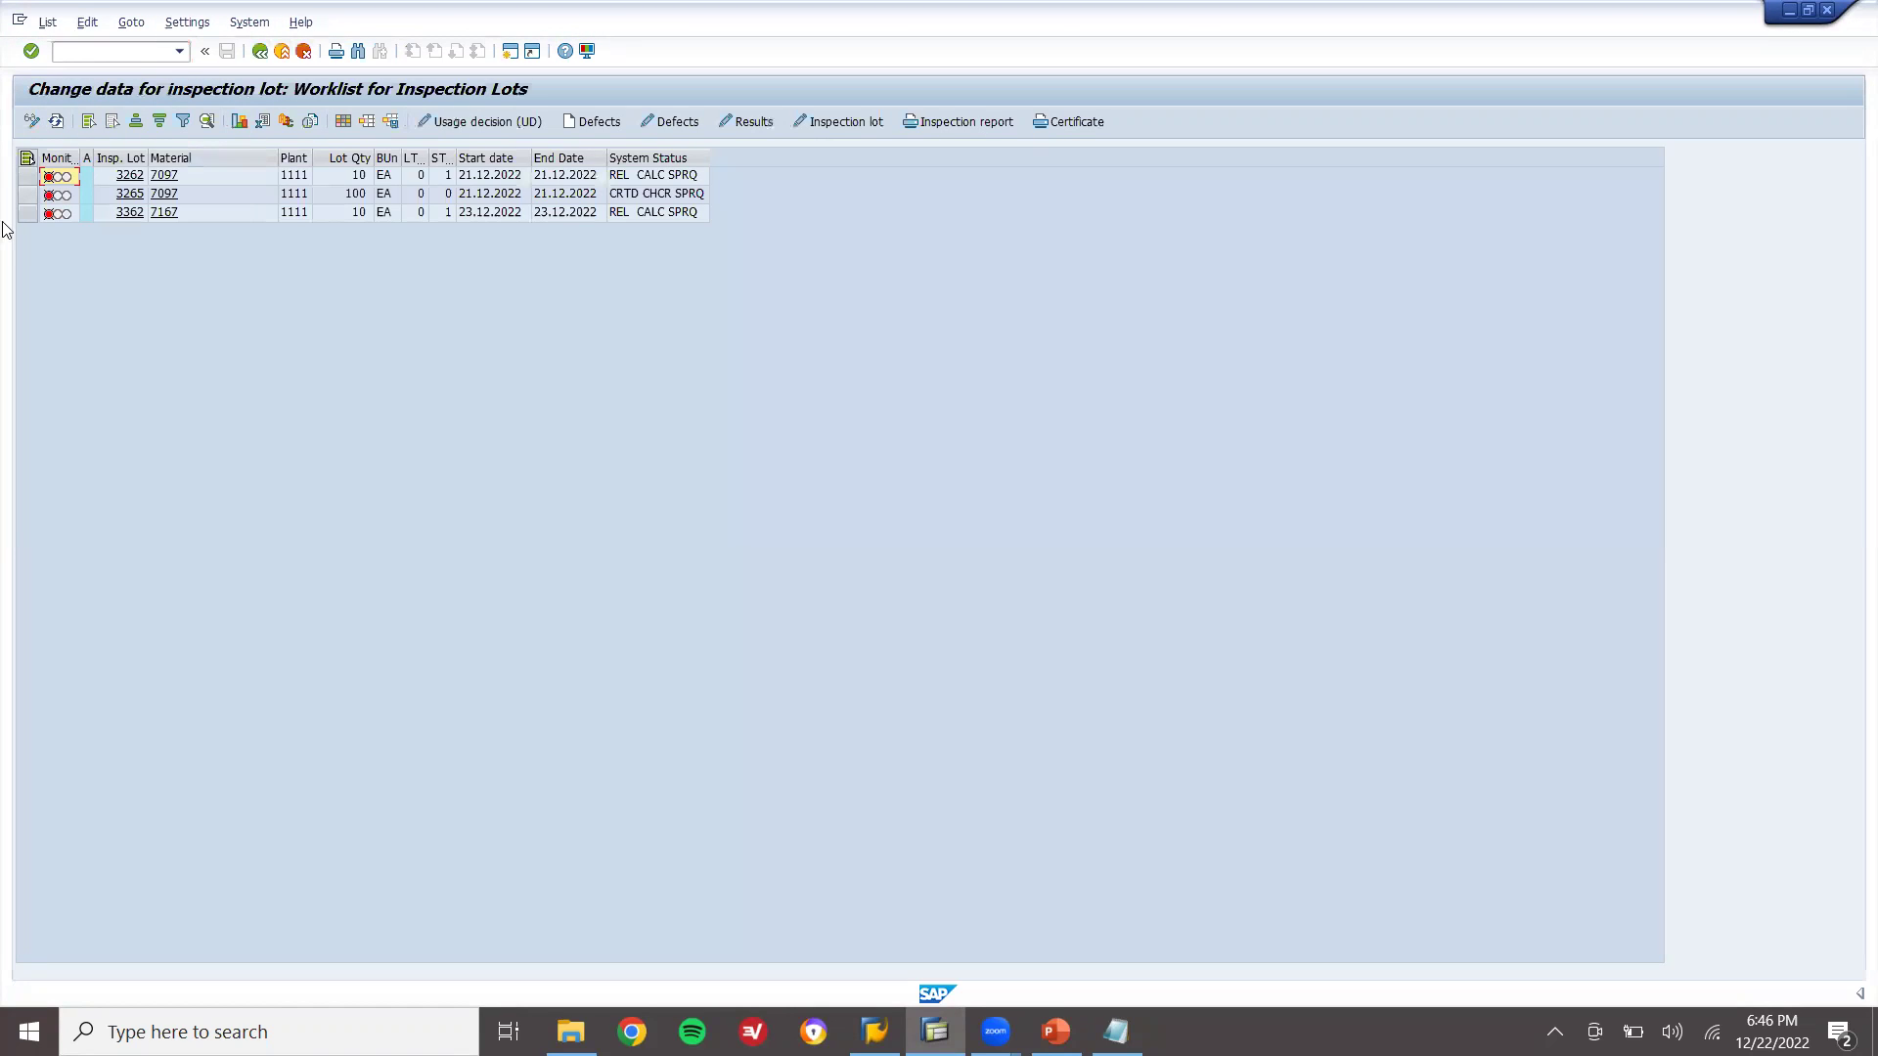
left_click(26, 213)
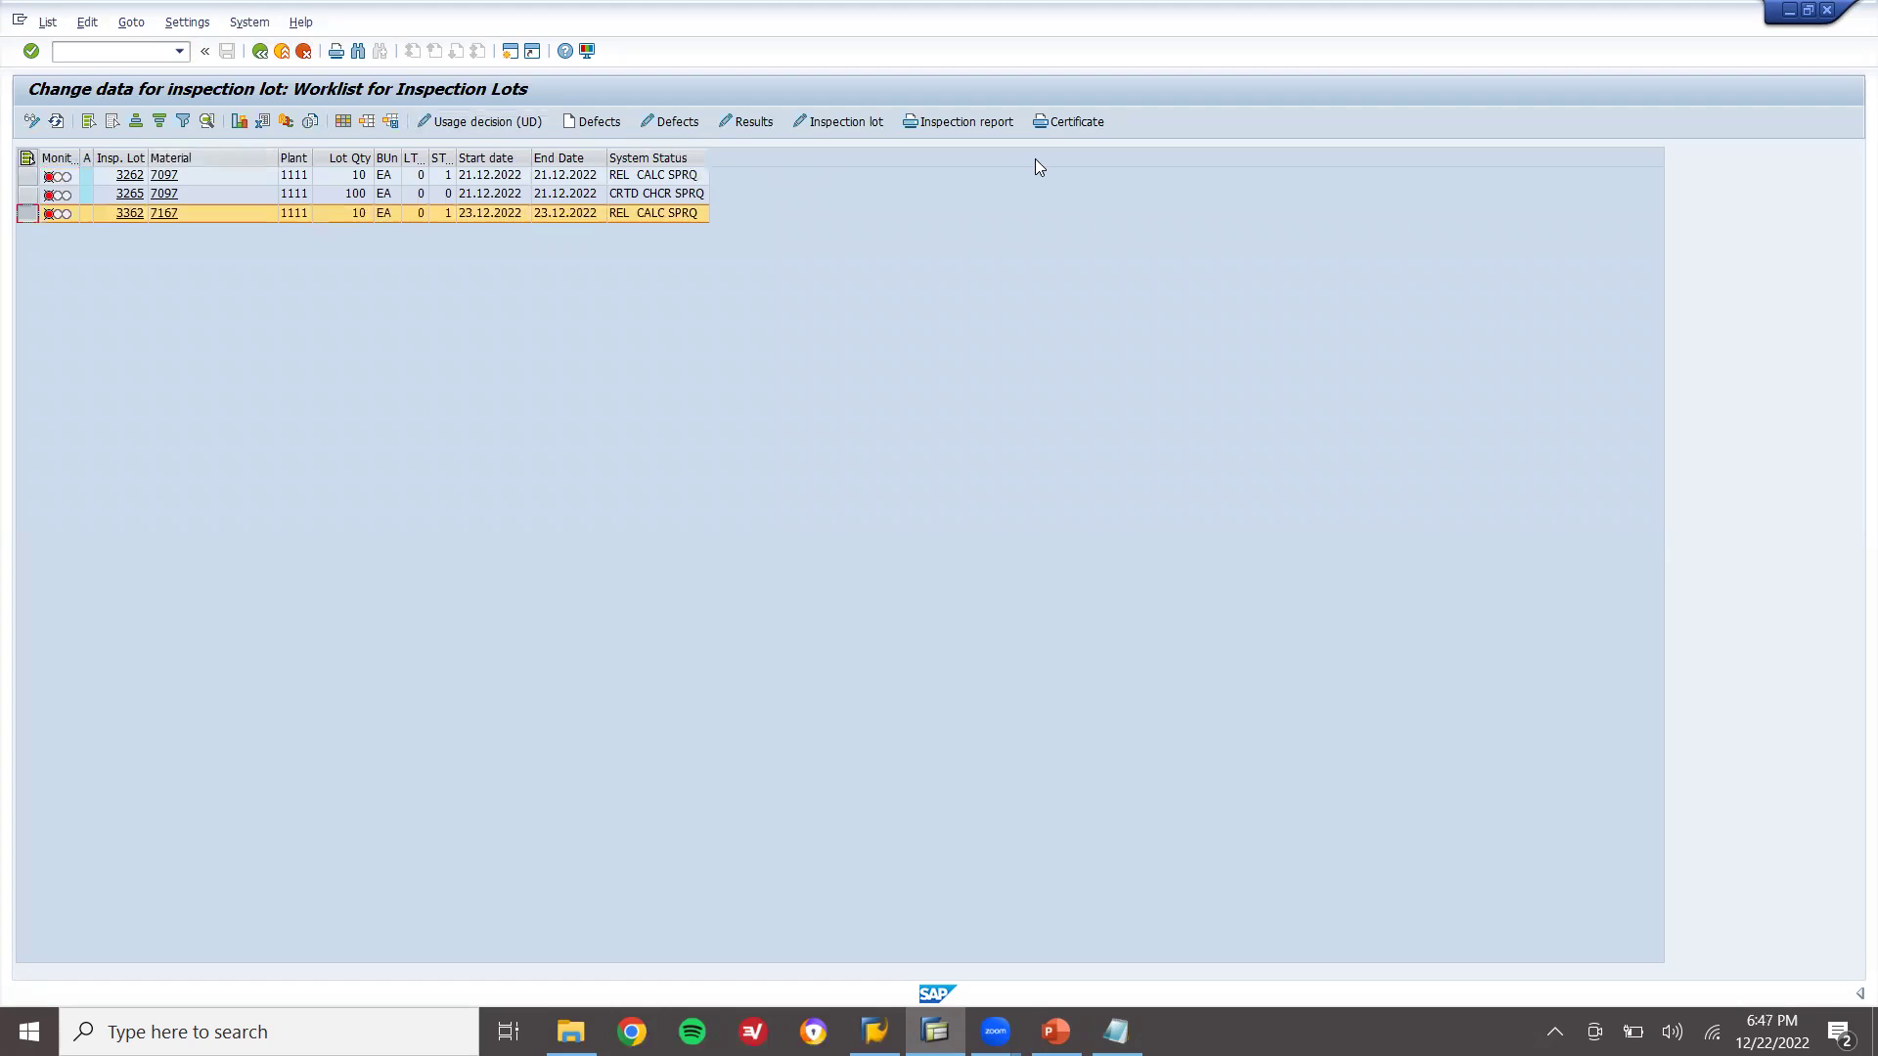
left_click(516, 128)
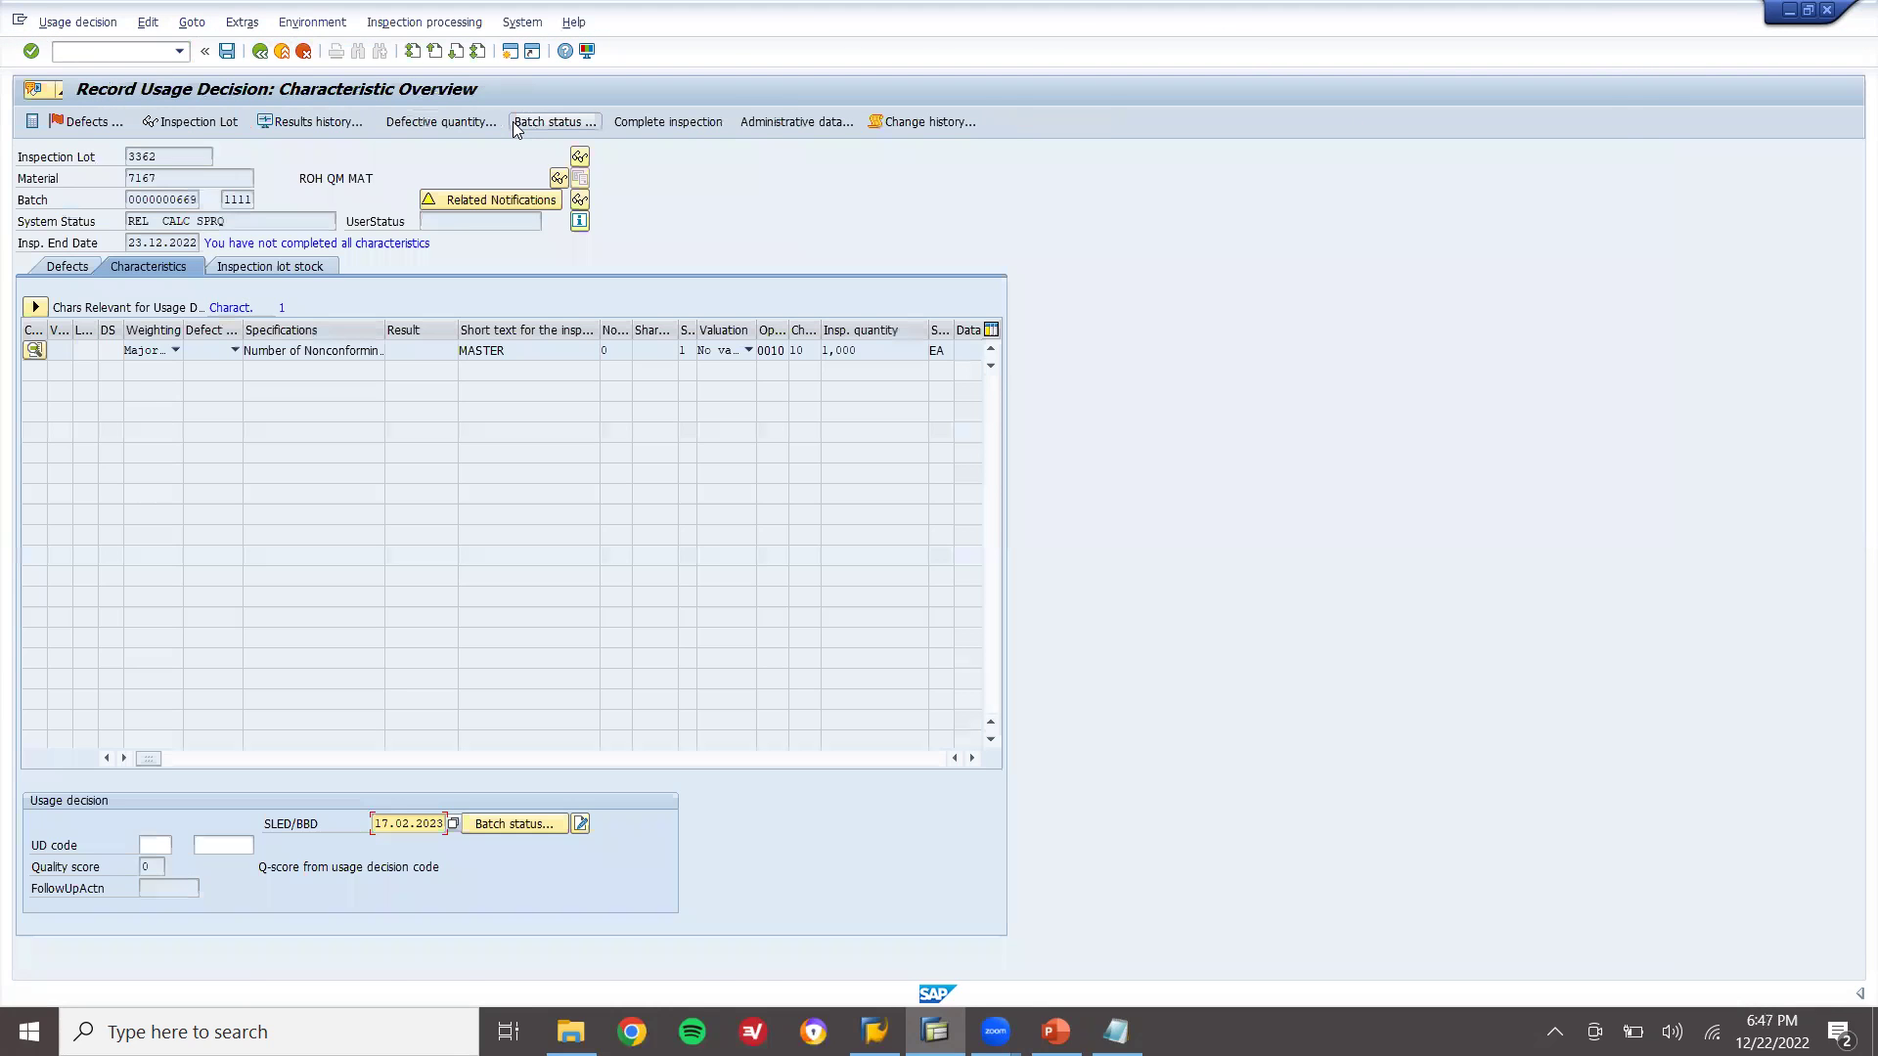
Force completion of the inspection and set the UD code to A (Accept) from the 01 Goods receipt group
left_click(160, 844)
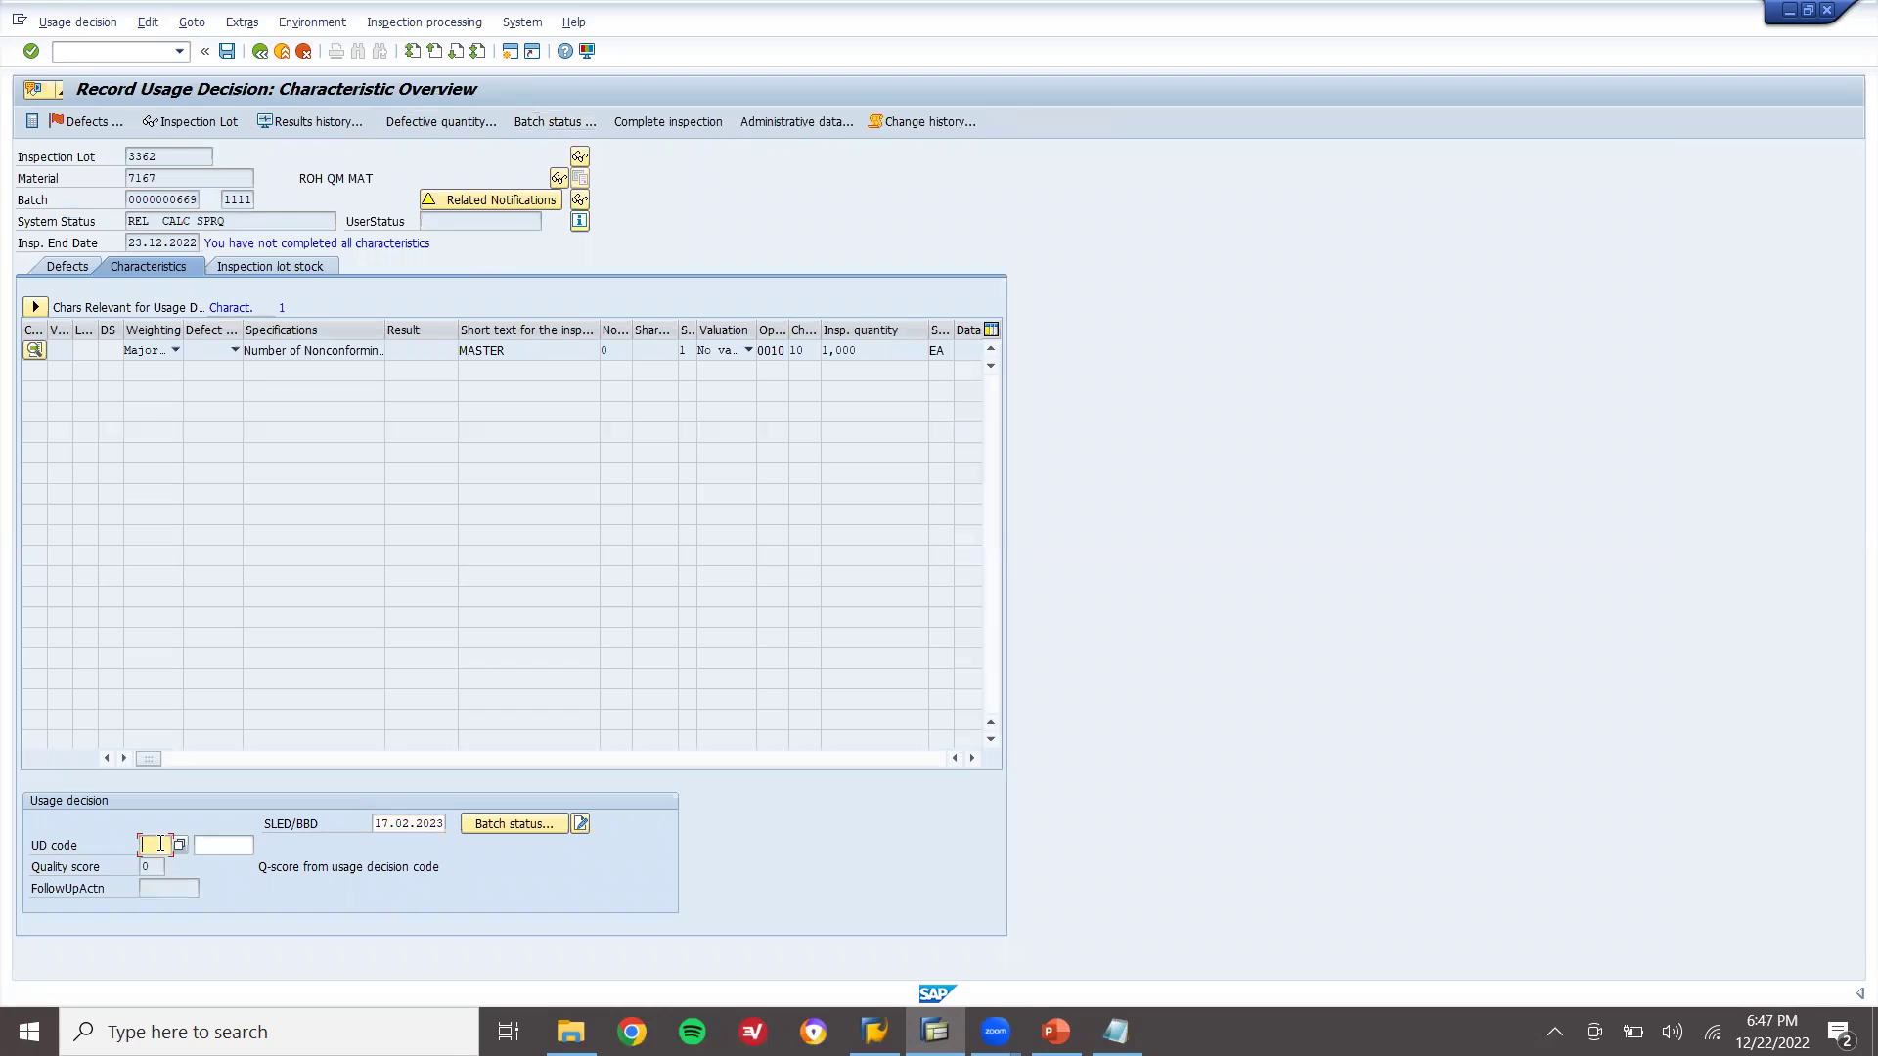
left_click(181, 845)
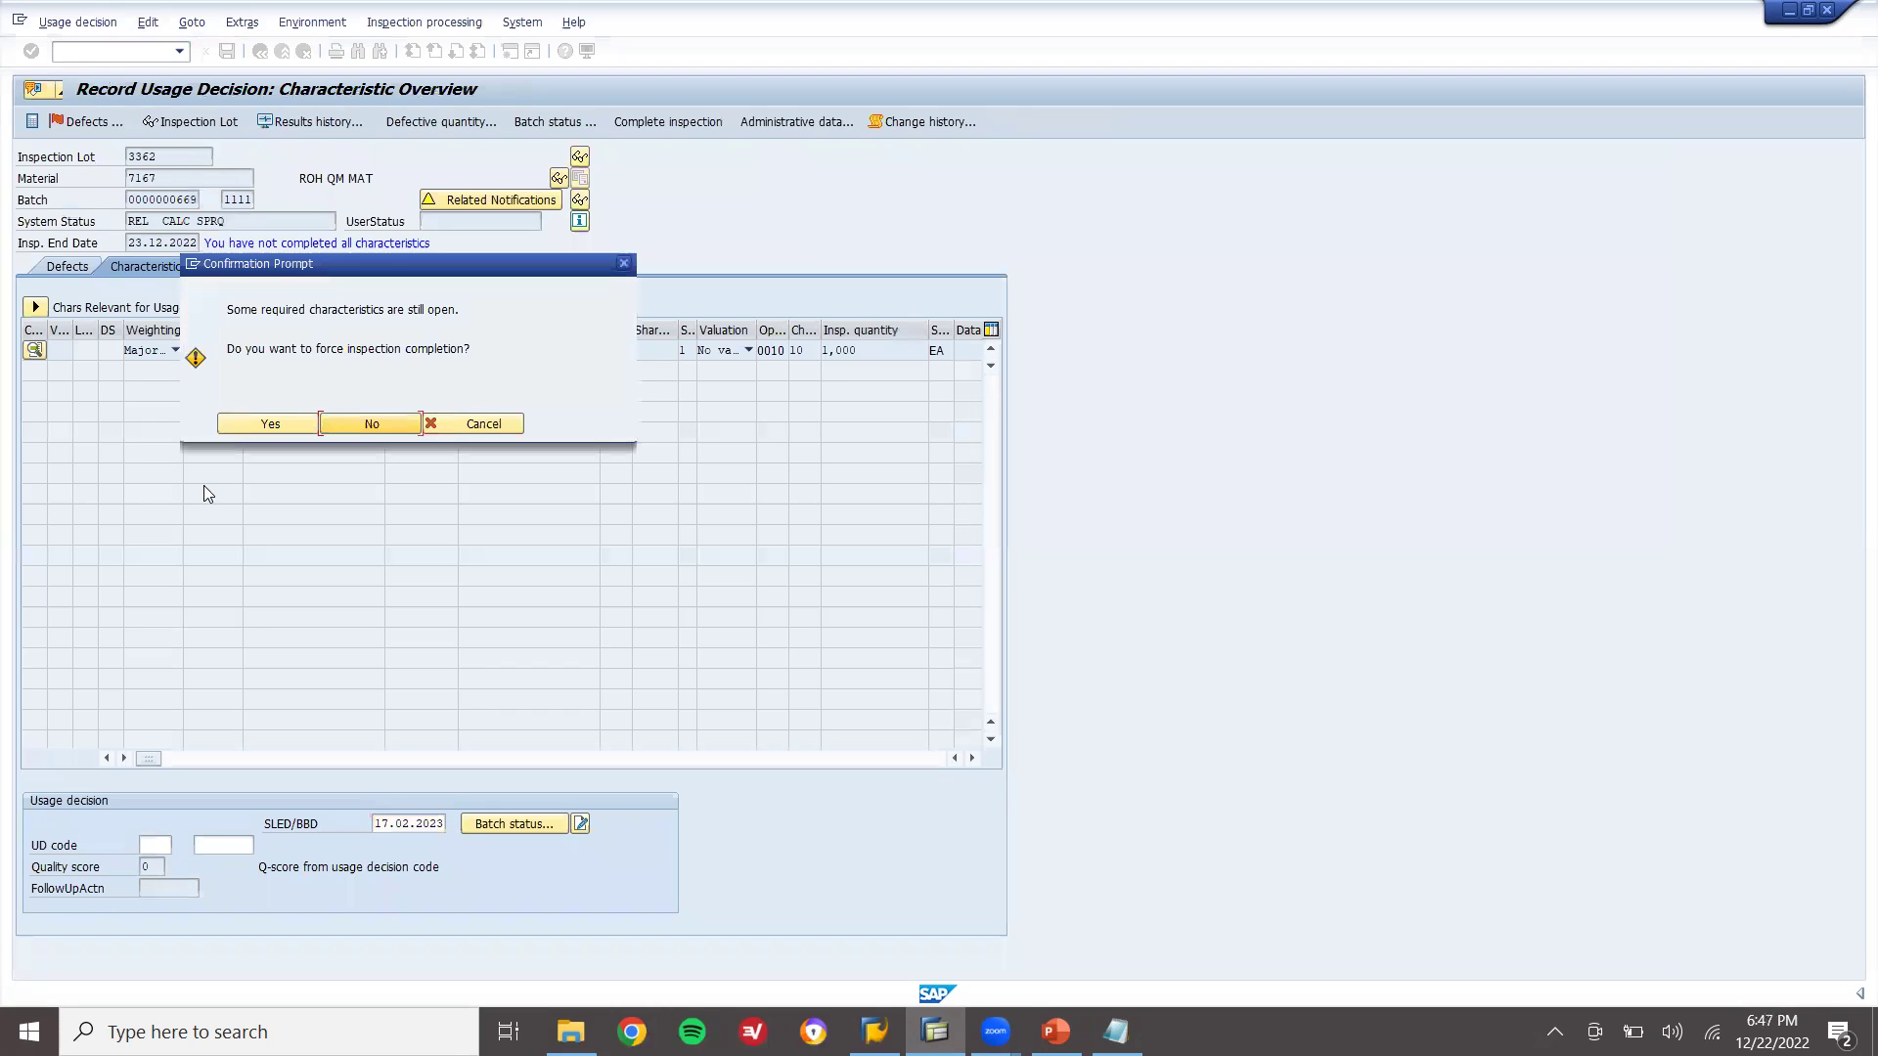
left_click(266, 425)
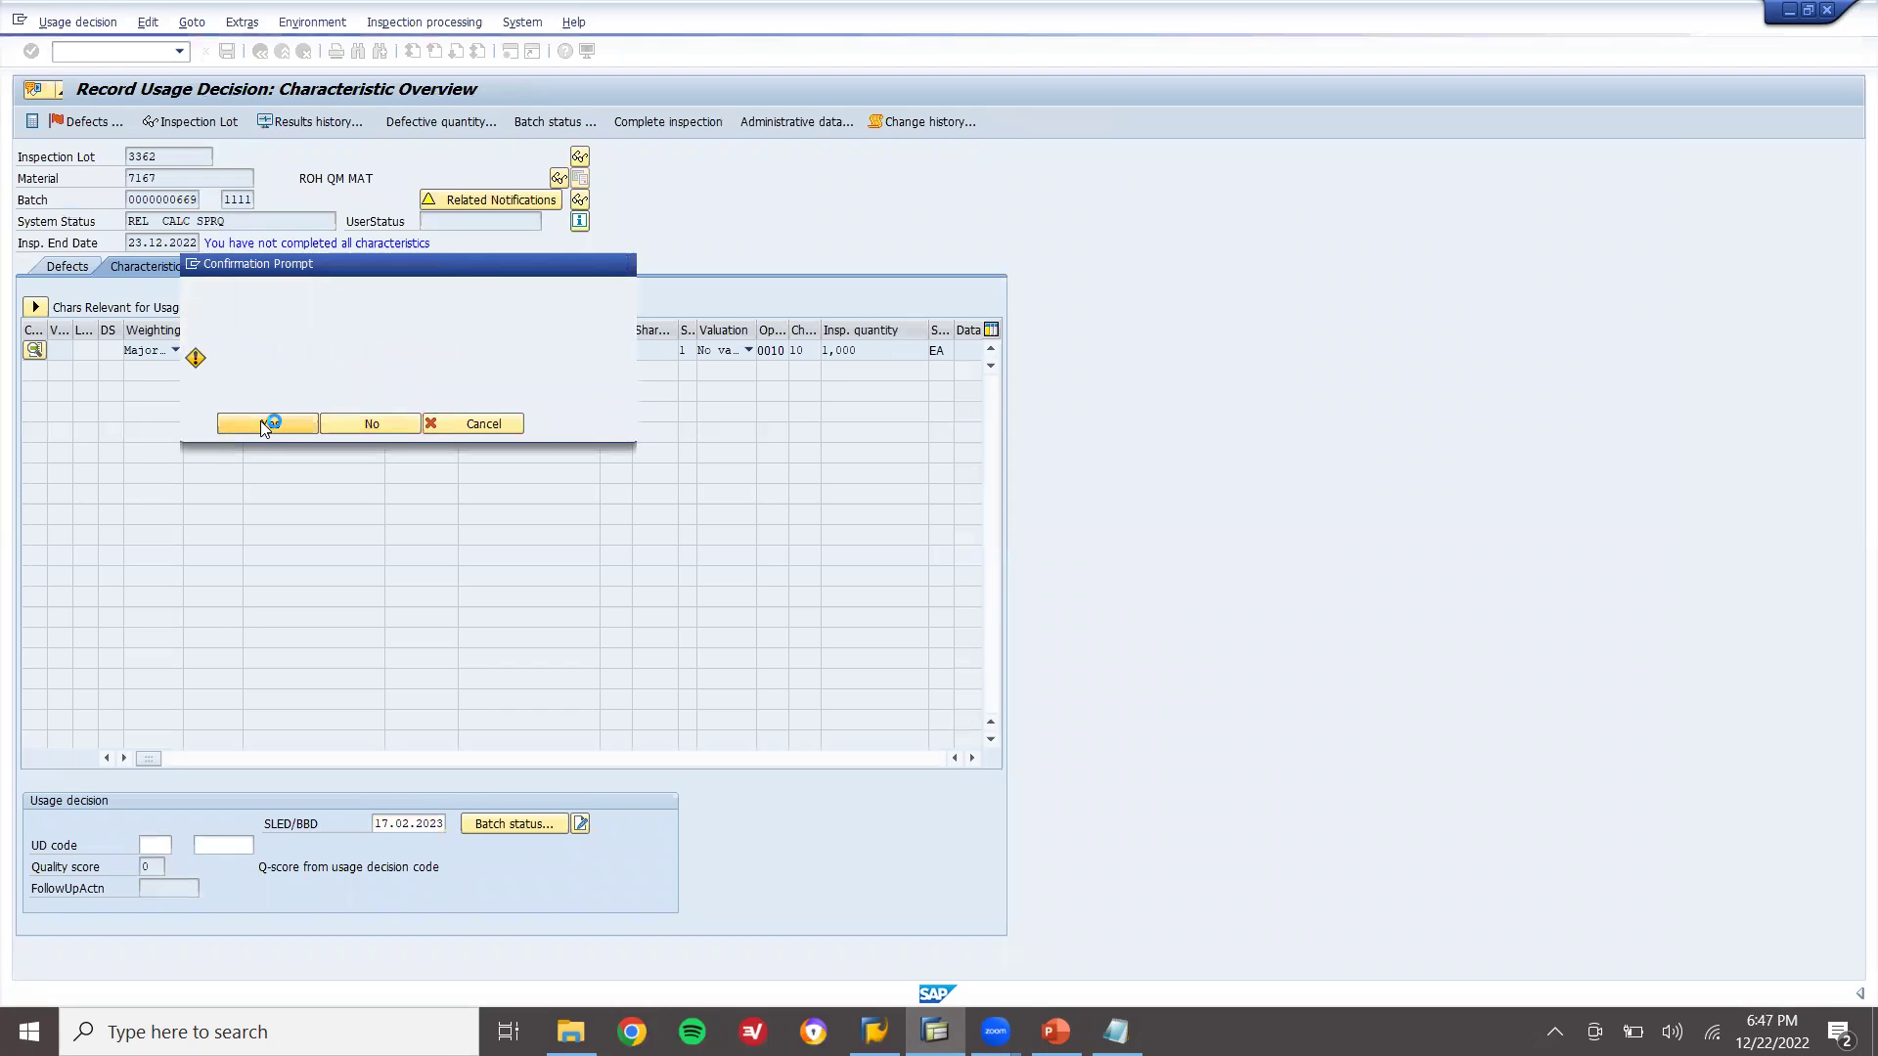
left_click(129, 266)
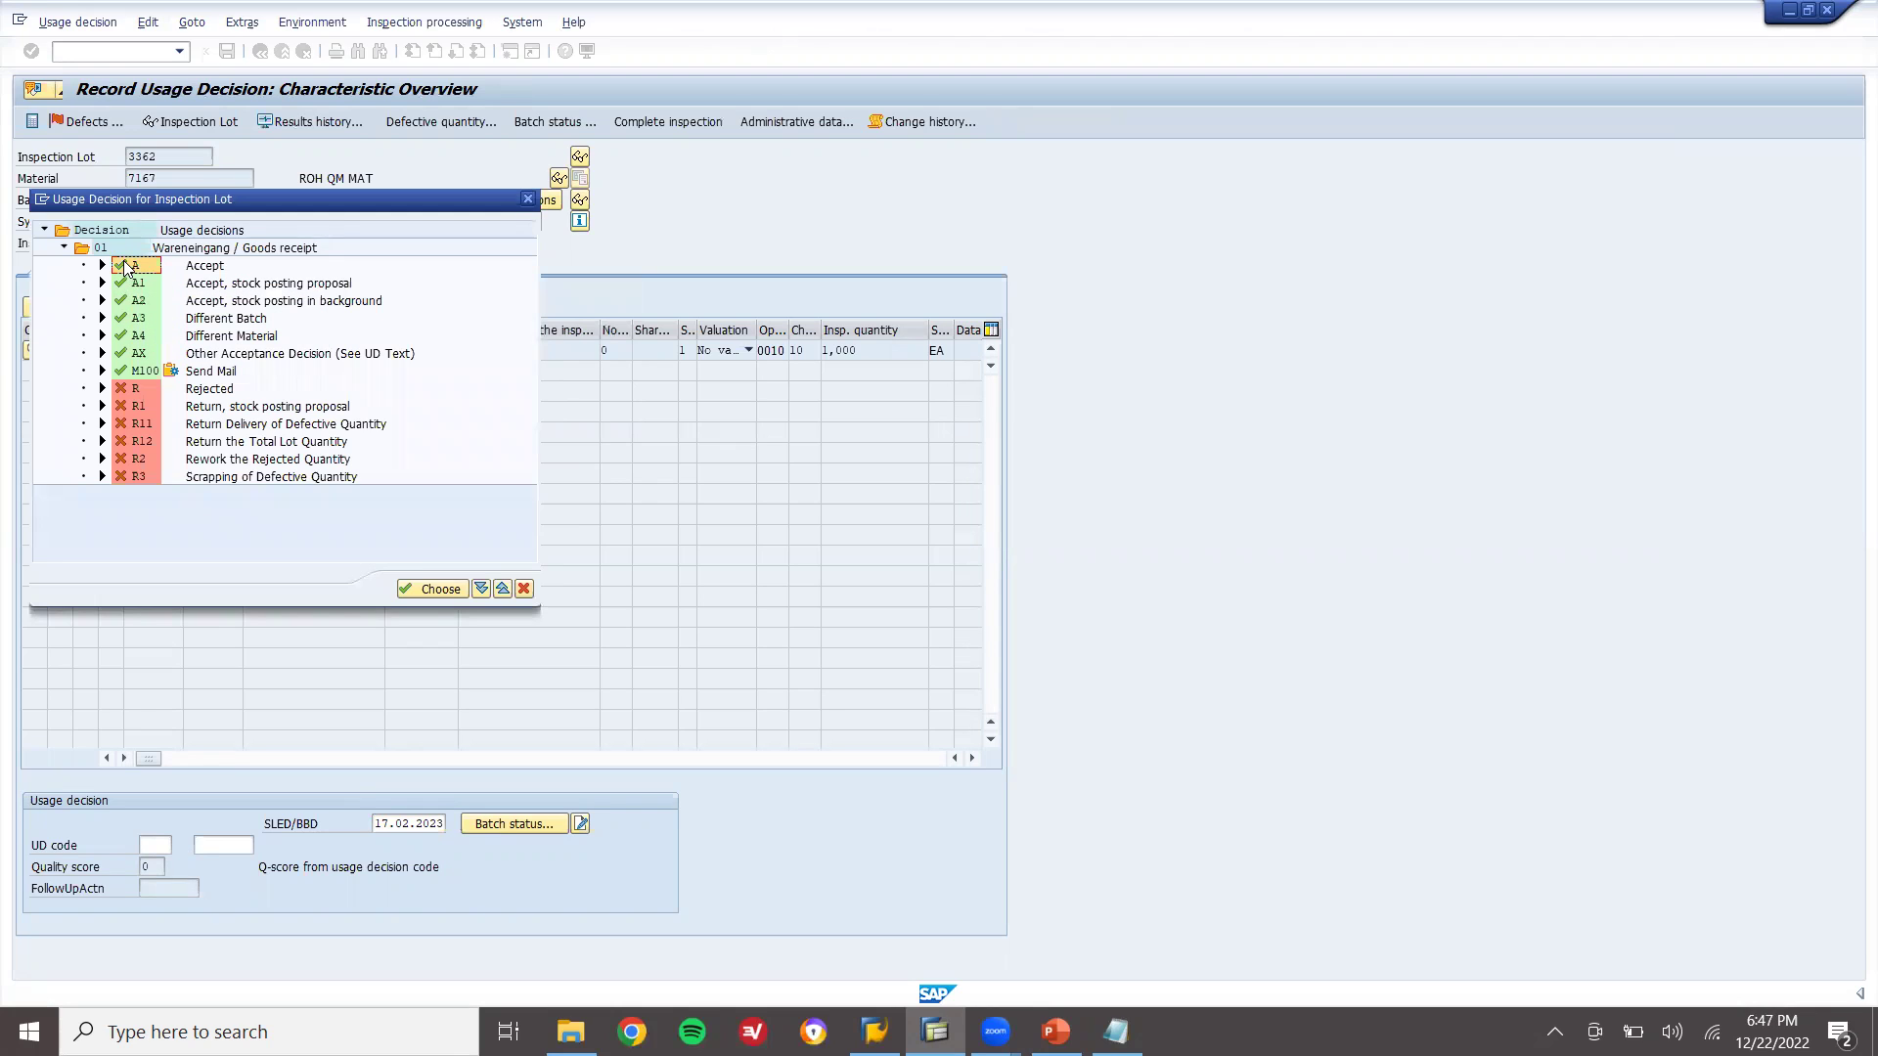
left_click(439, 588)
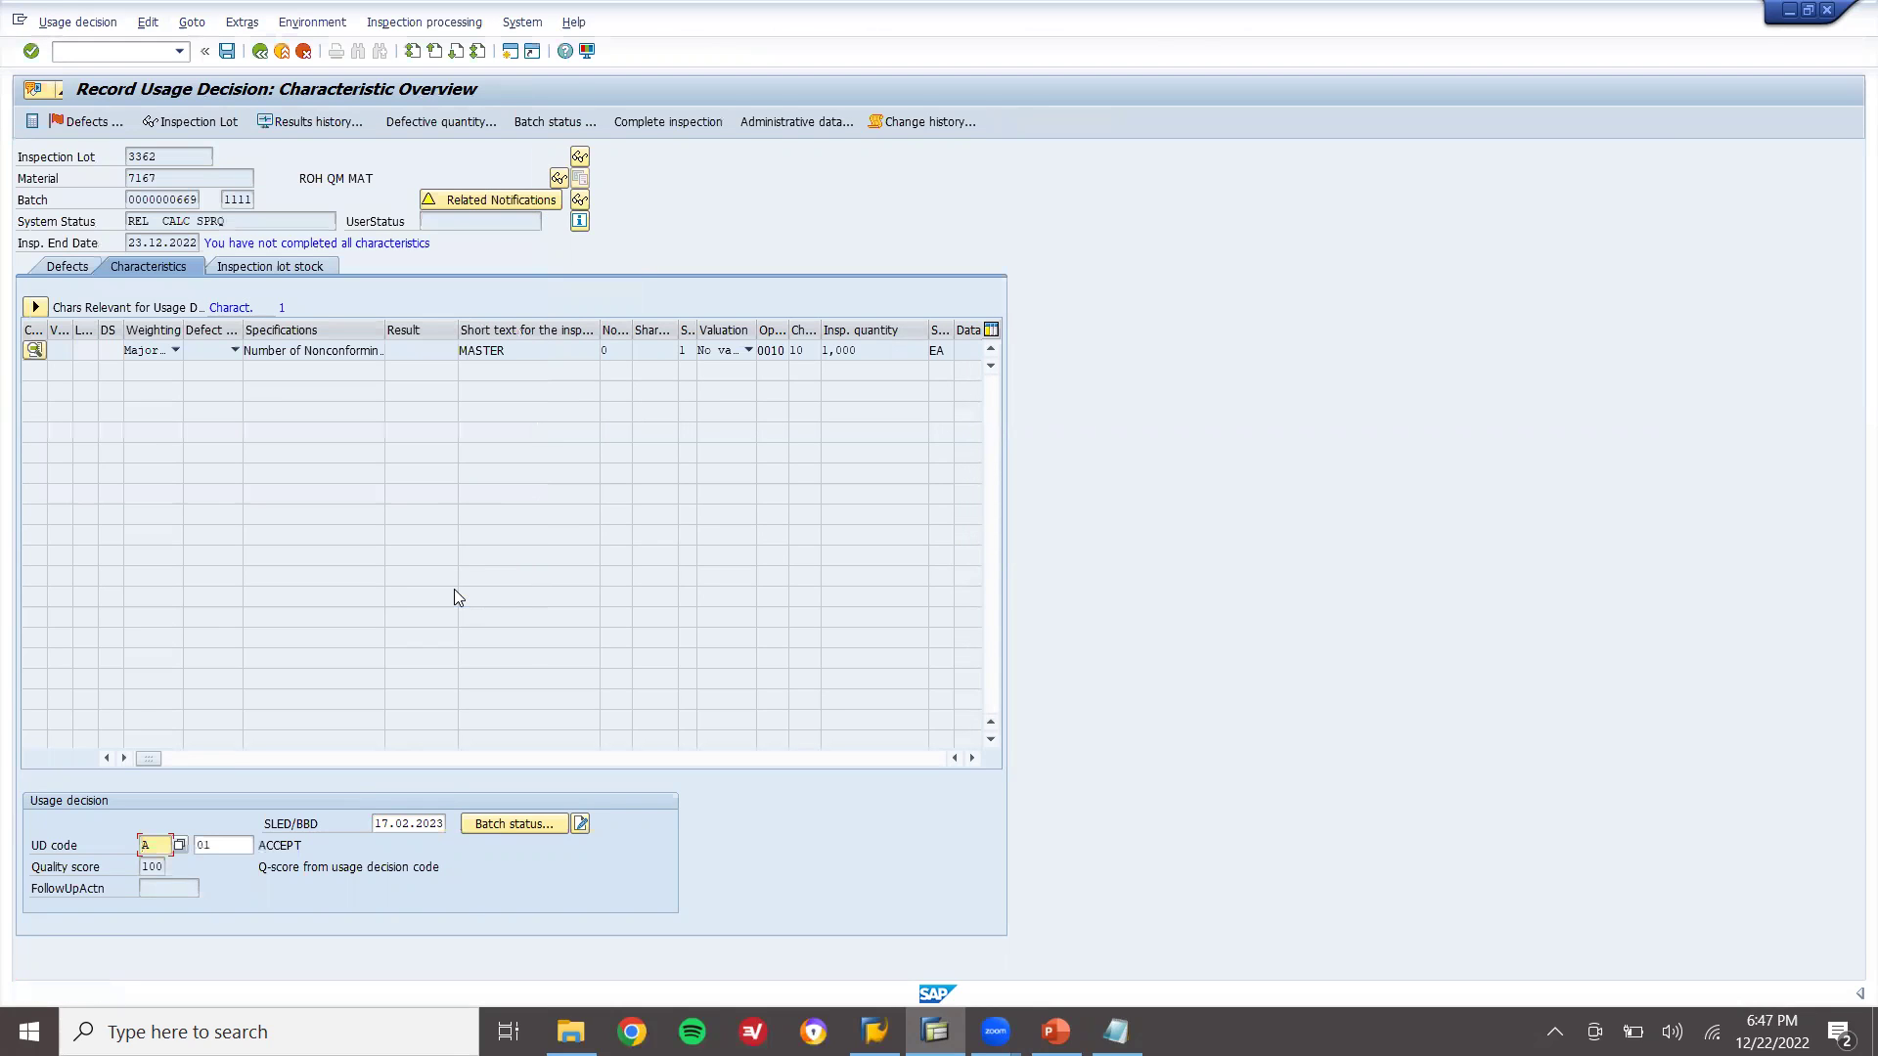
Enter 10 for posting the inspection lot stock to unrestricted use, save the usage decision and refresh the worklist
left_click(302, 268)
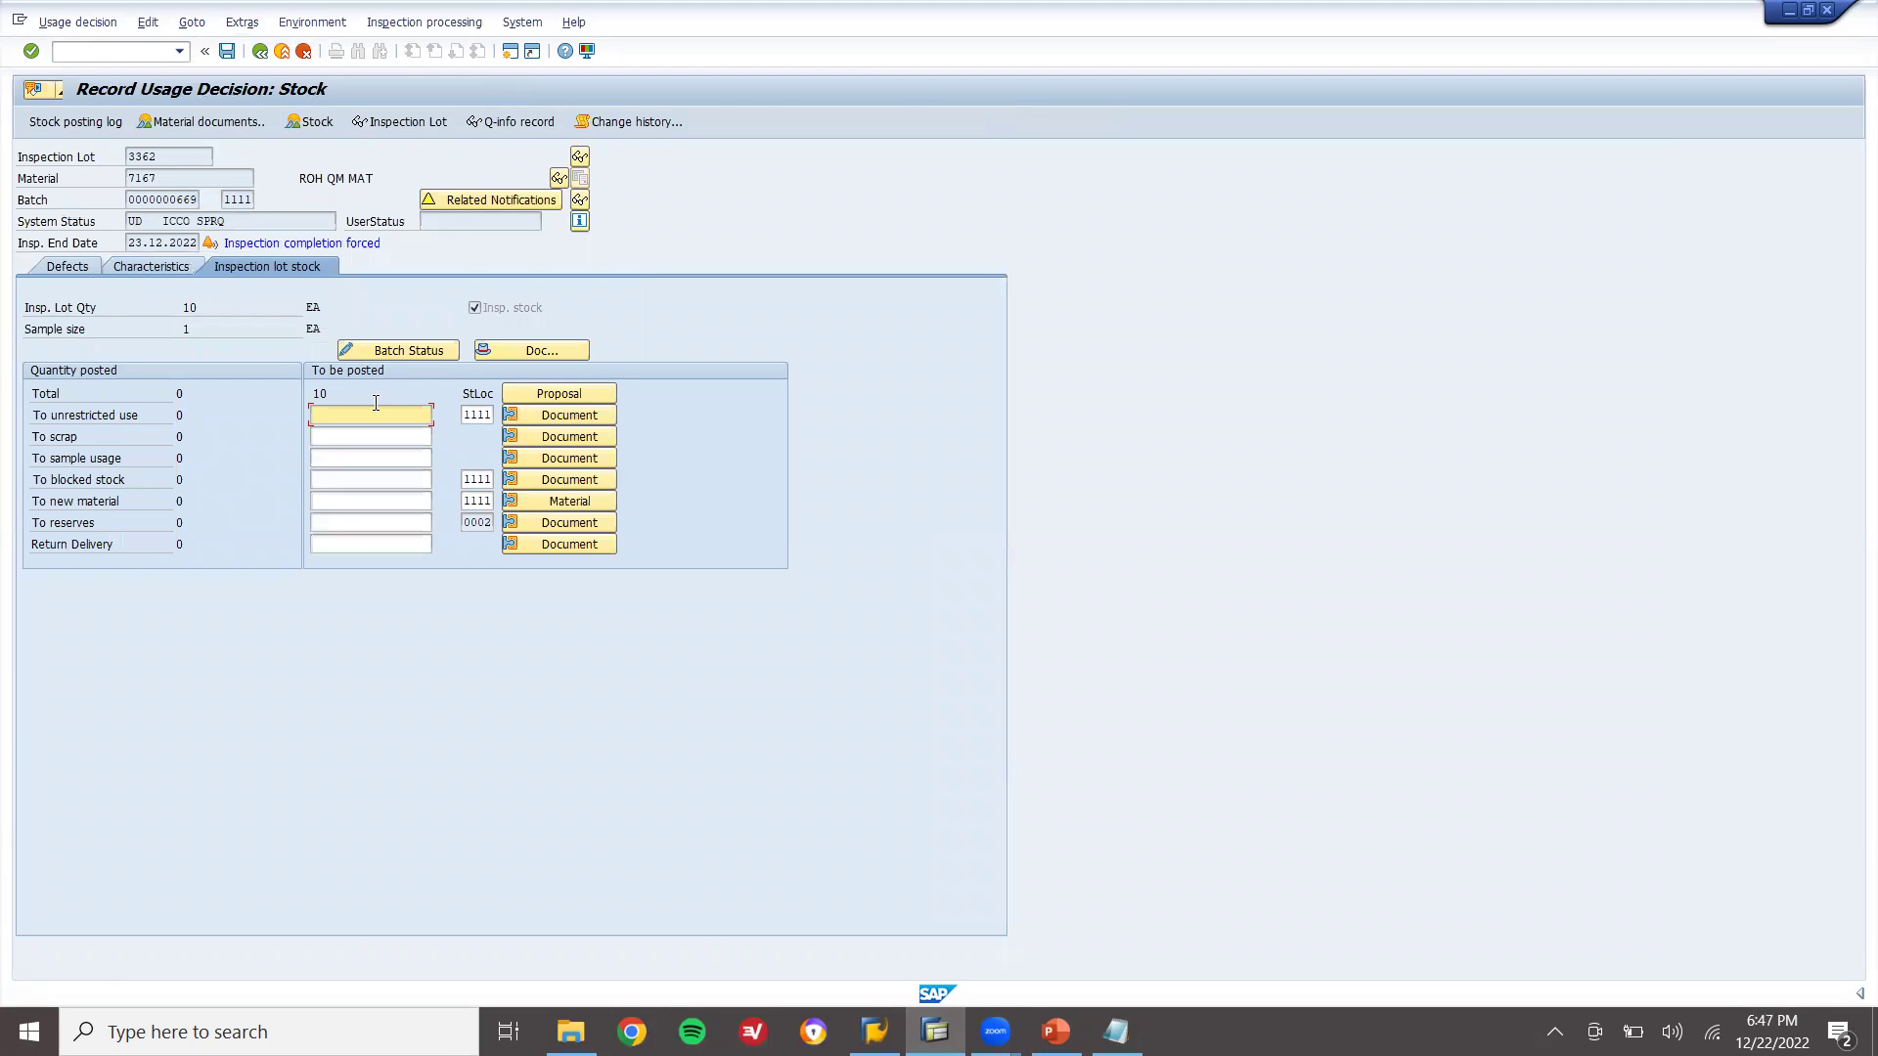
double_click(315, 396)
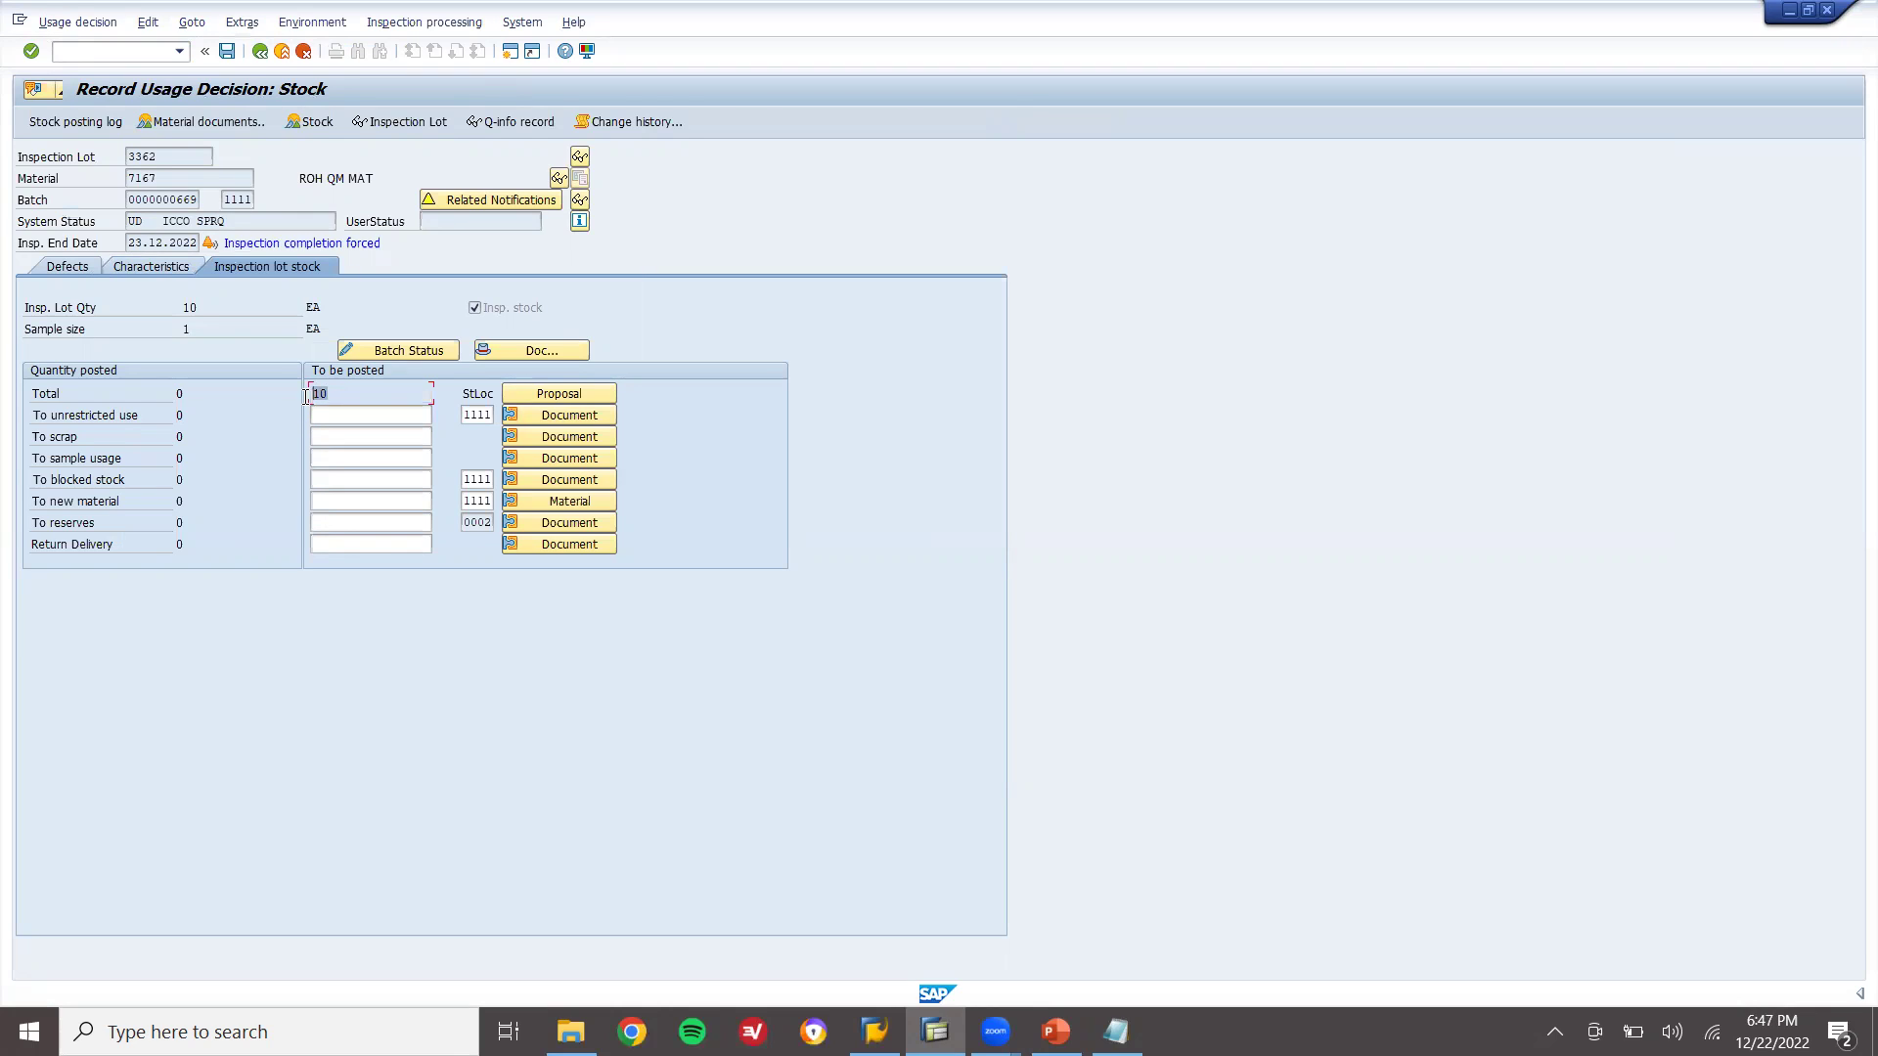
left_click(335, 414)
type("10")
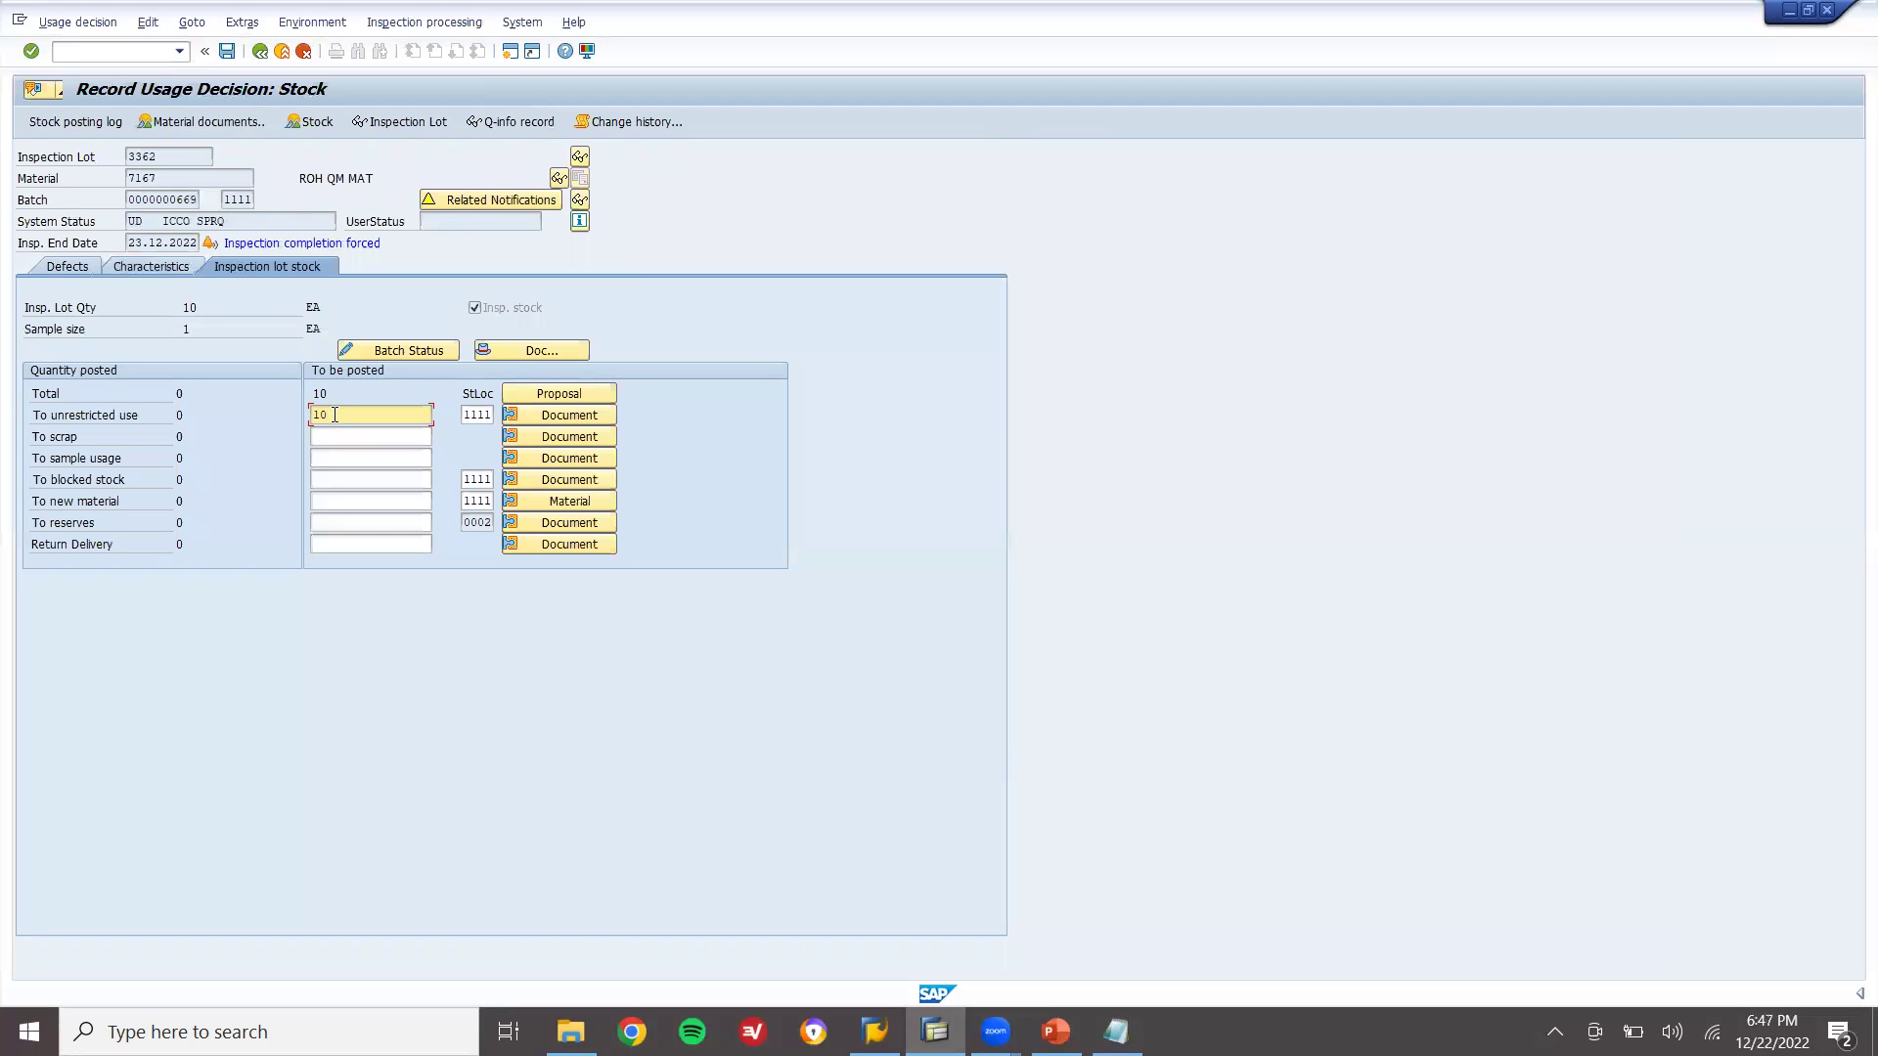
key("Return")
left_click(226, 53)
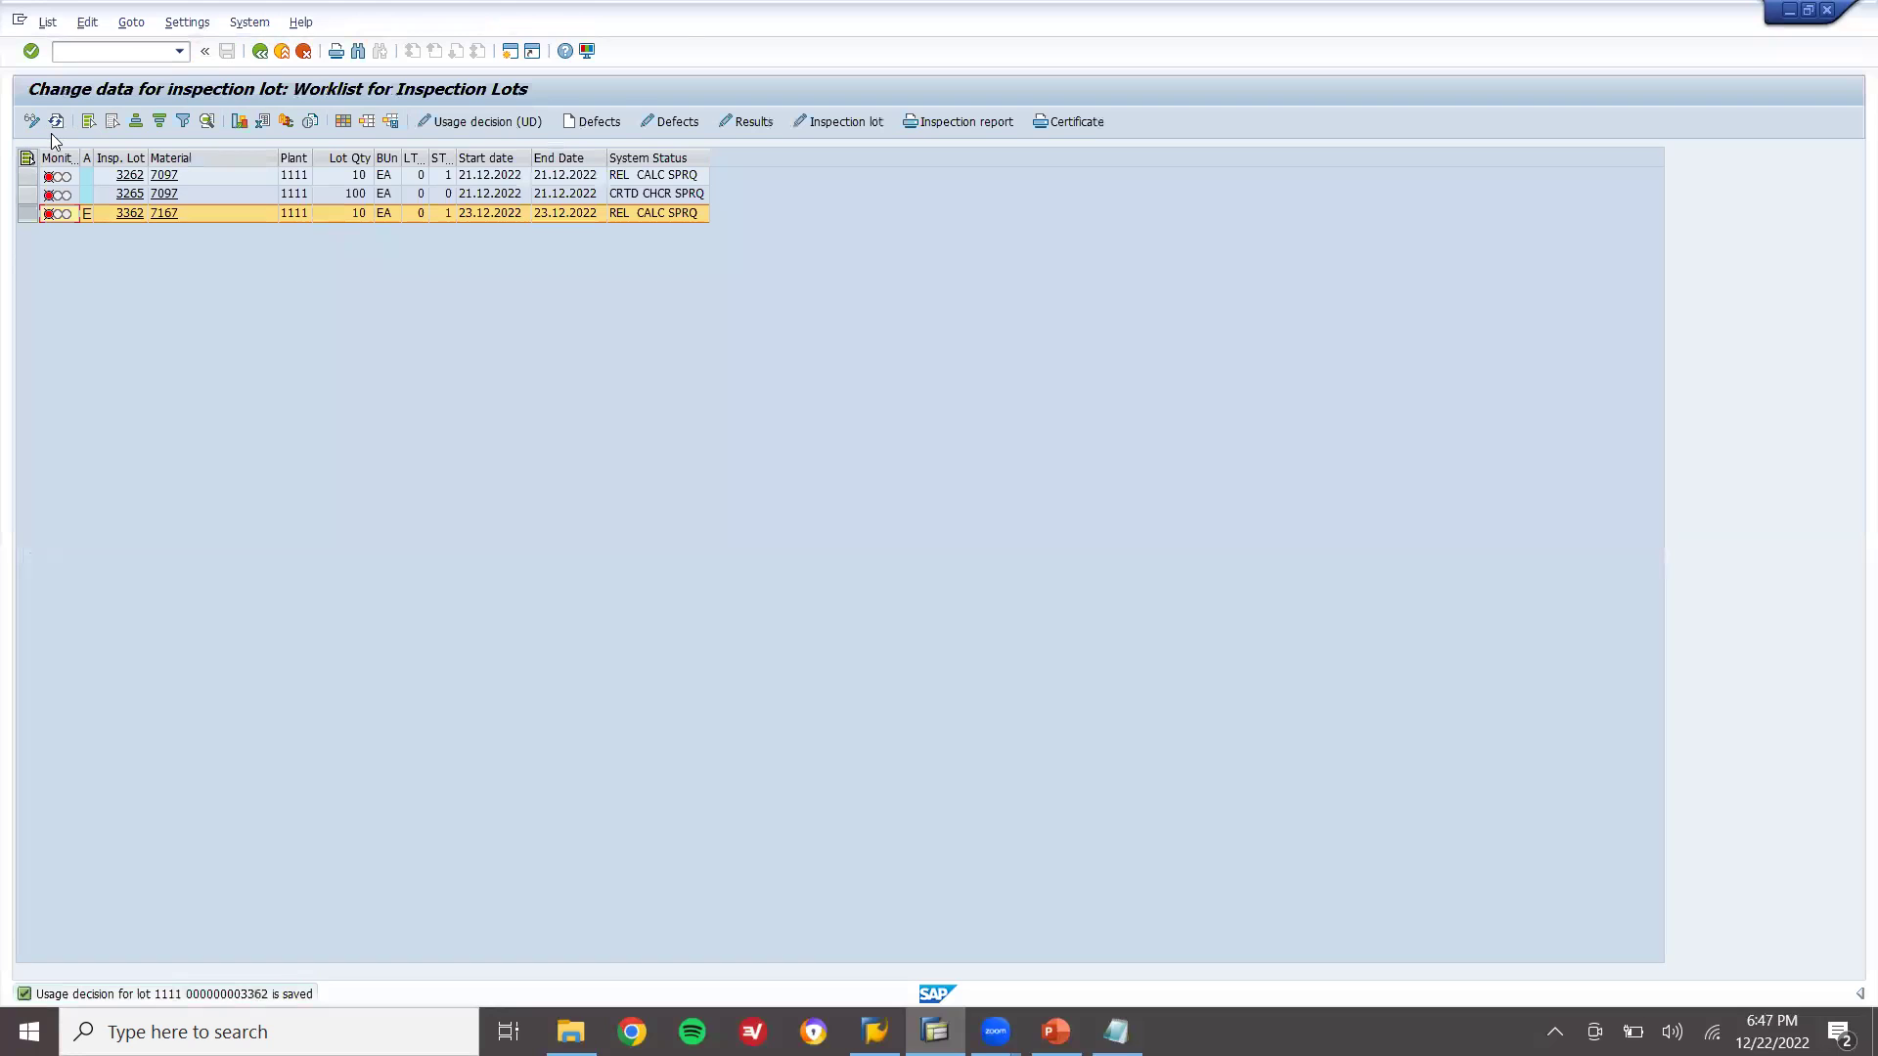
left_click(57, 121)
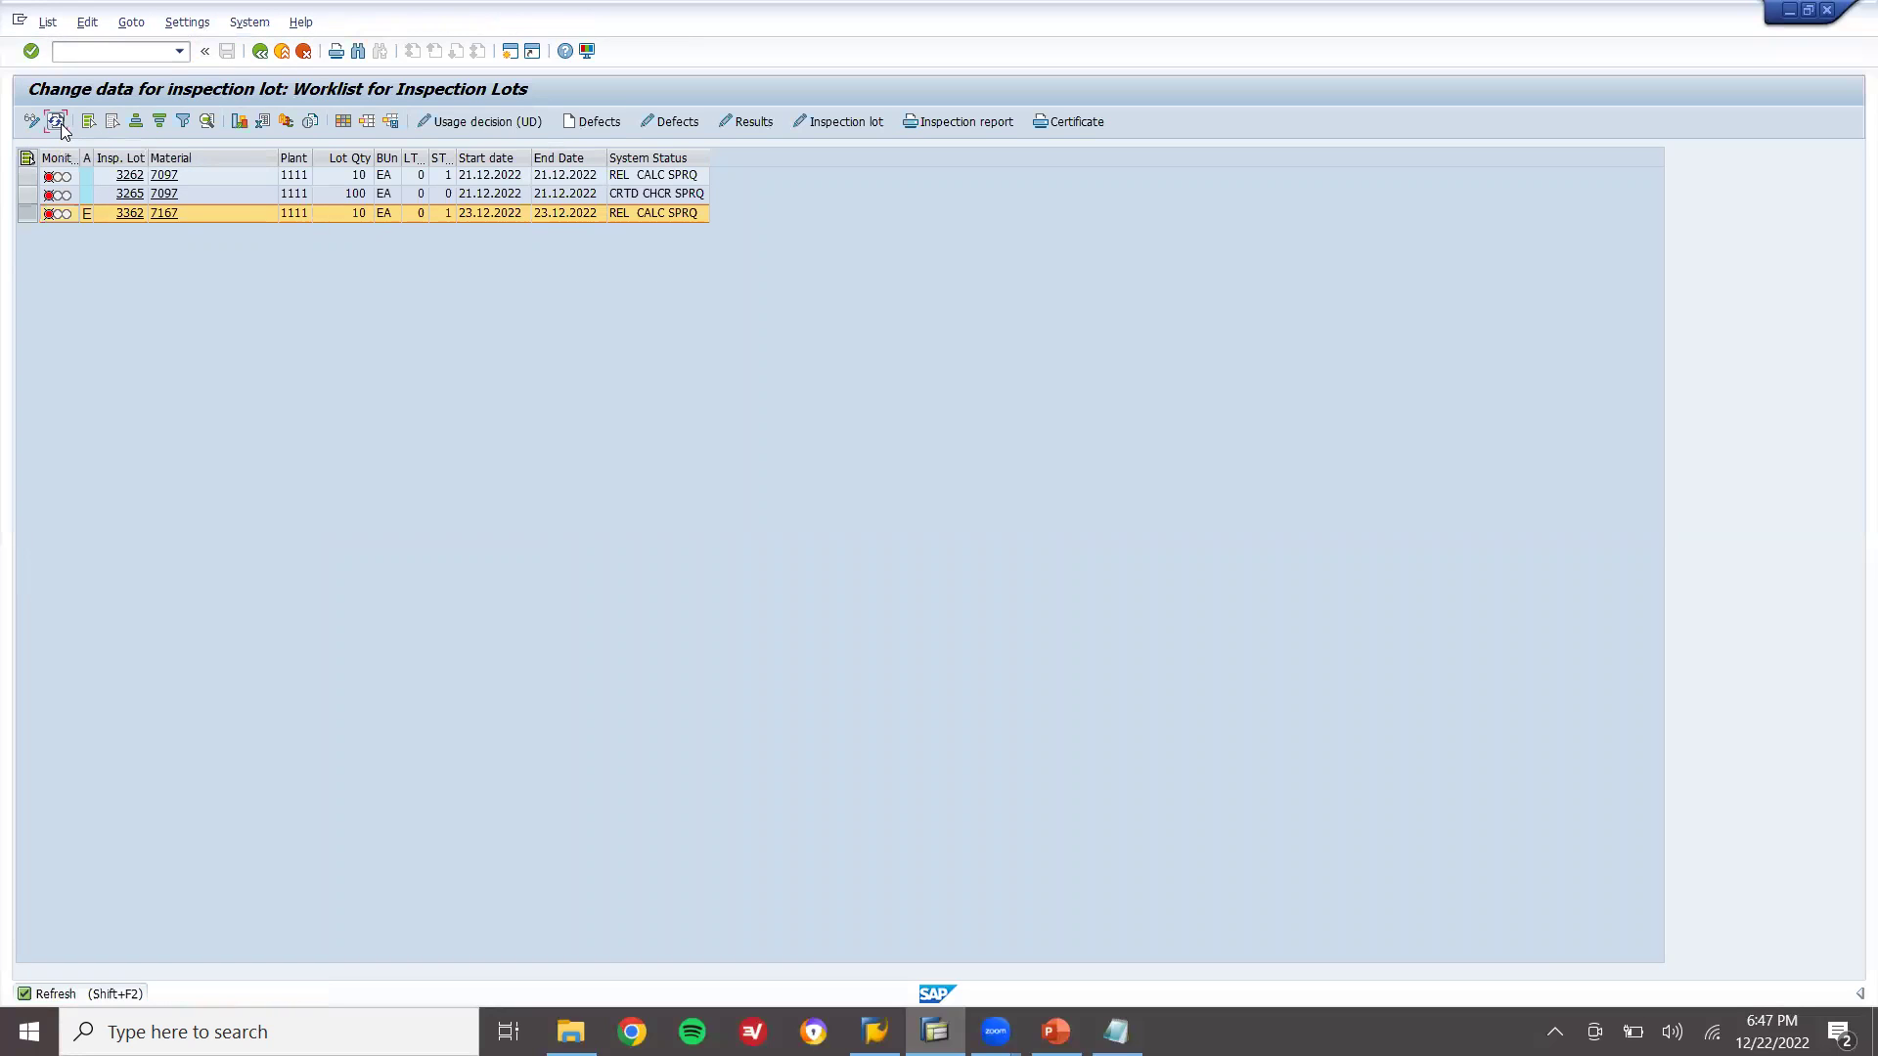
left_click(260, 52)
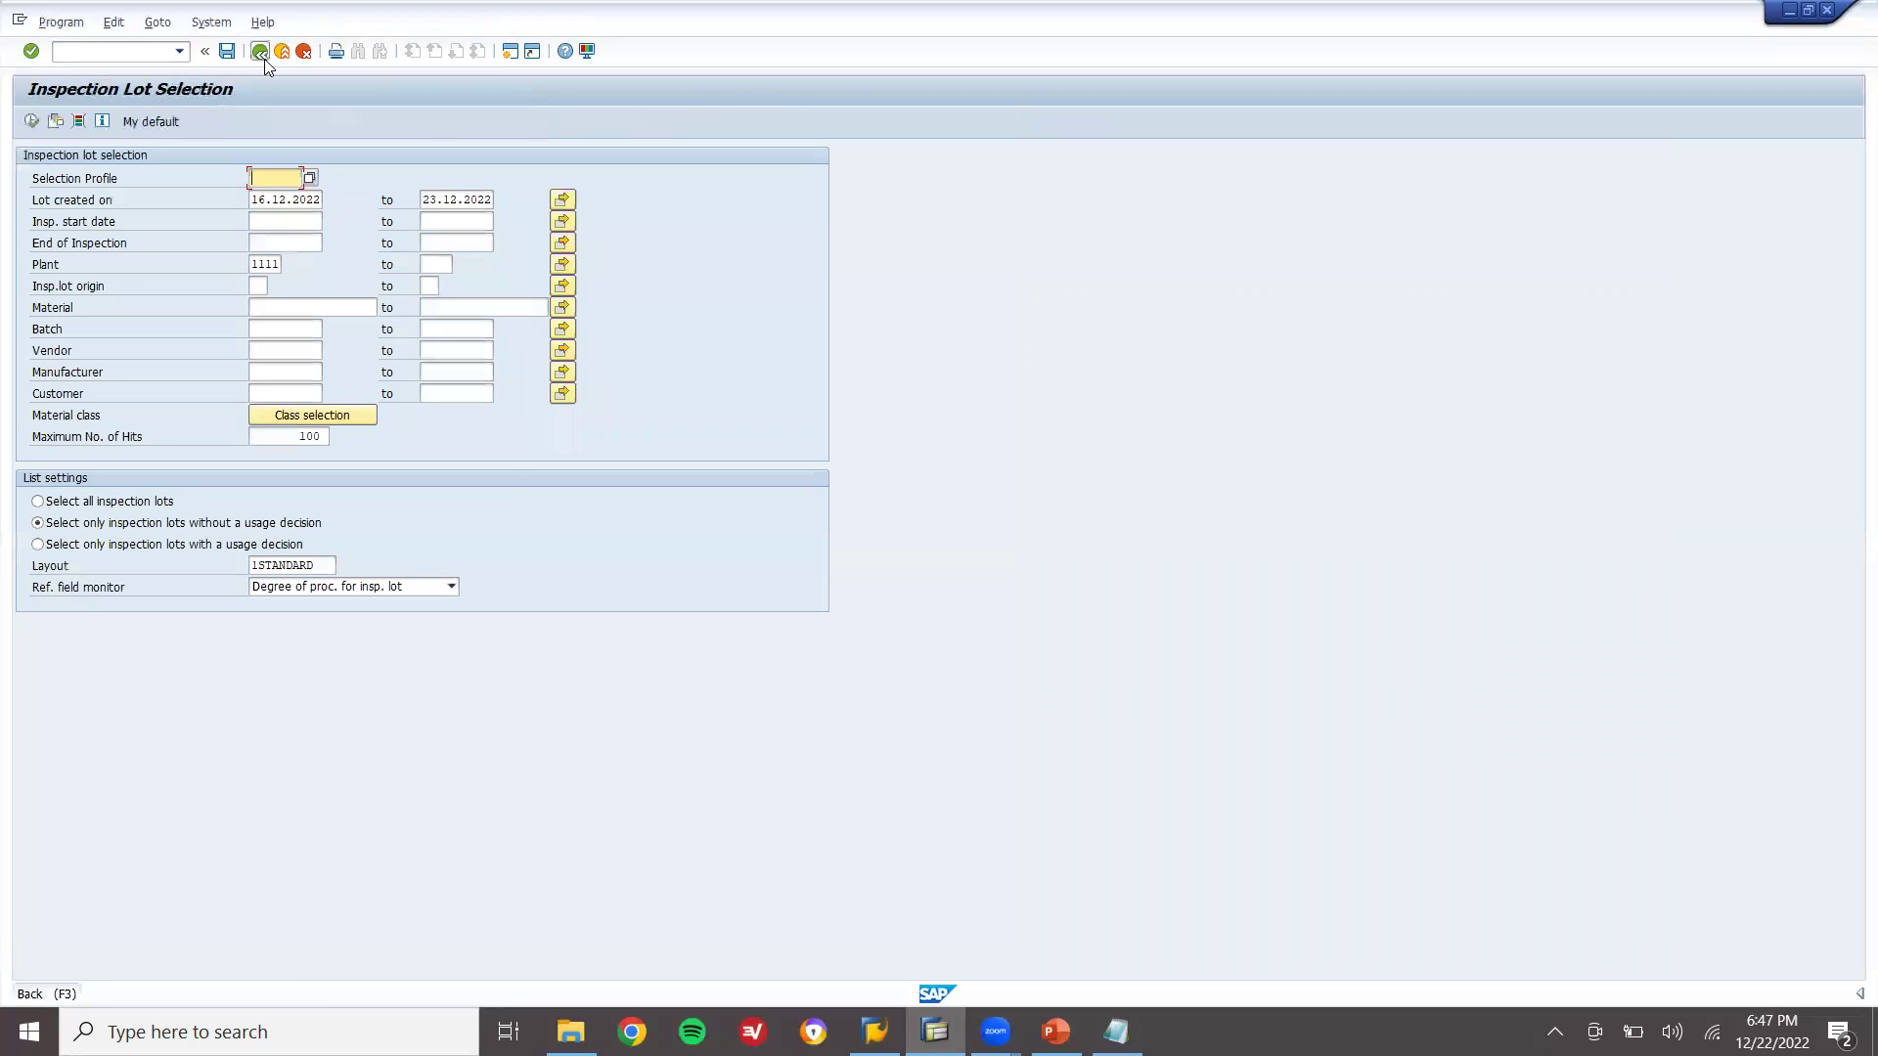
left_click(261, 52)
type("MMBE")
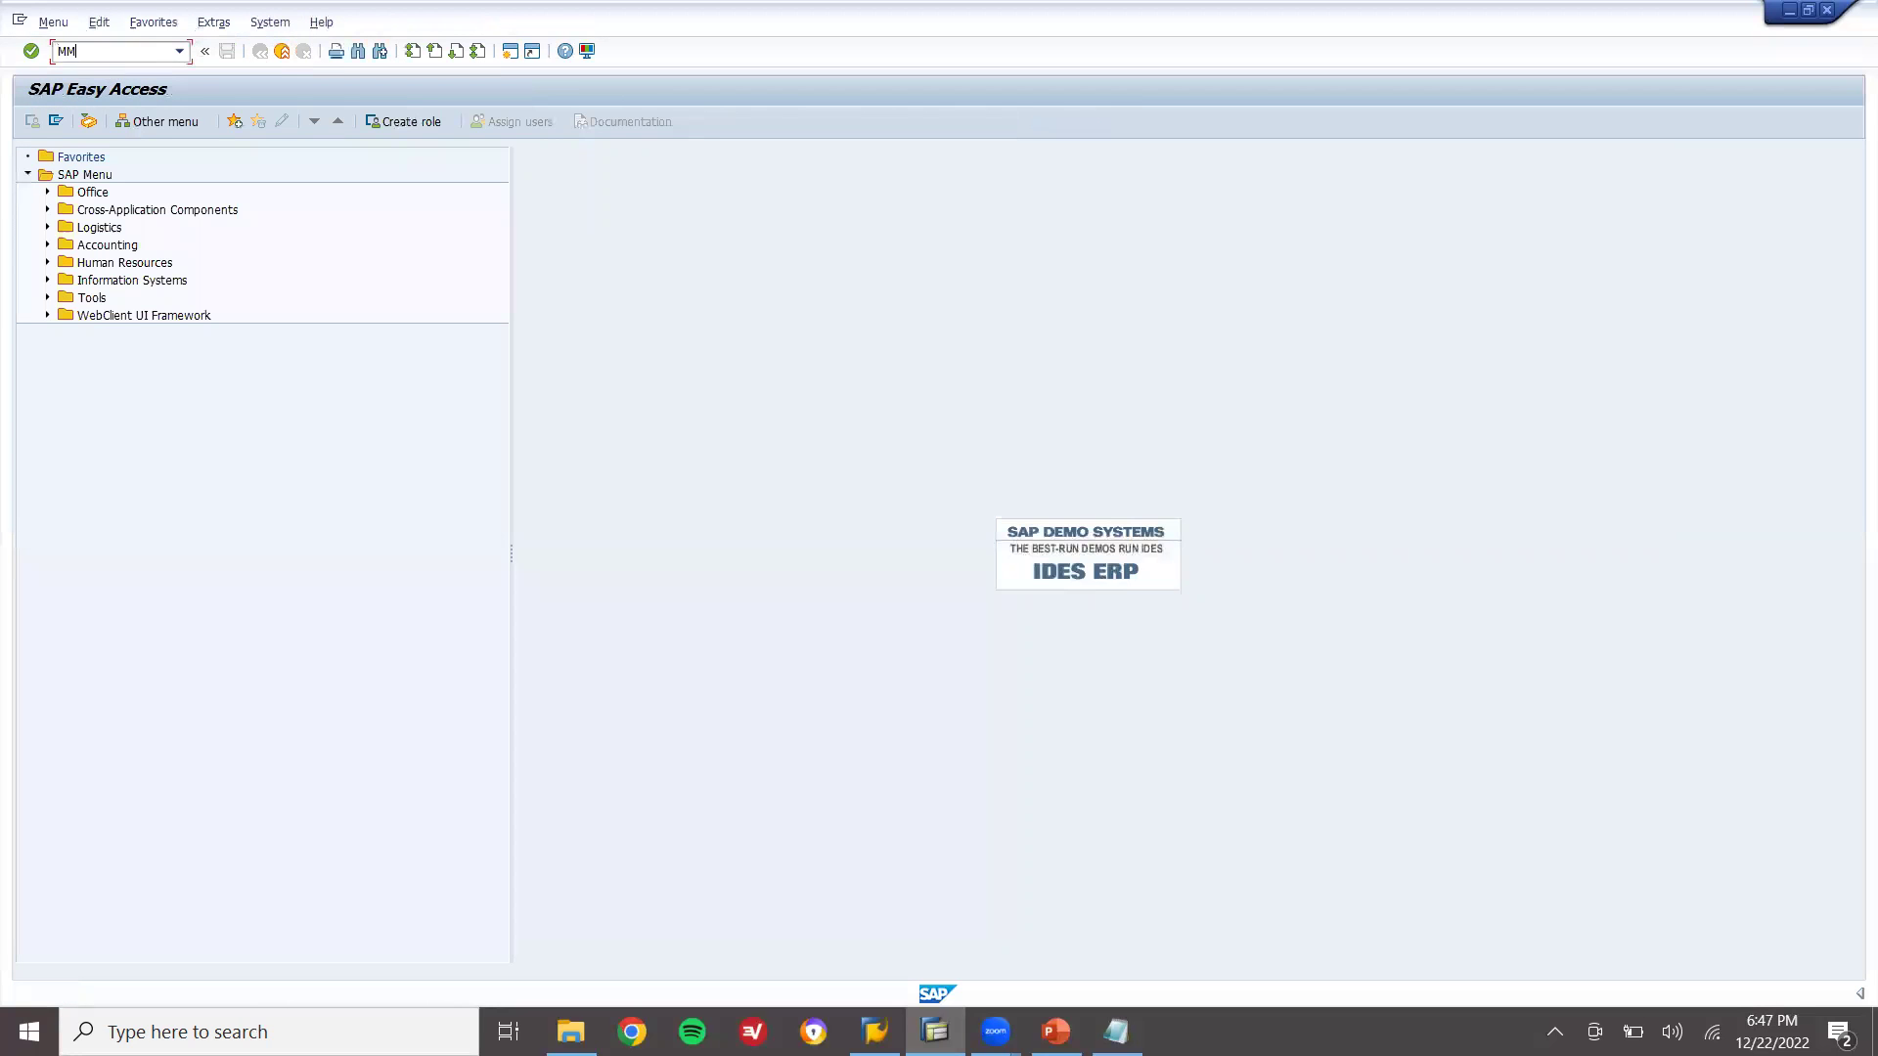
key("Return")
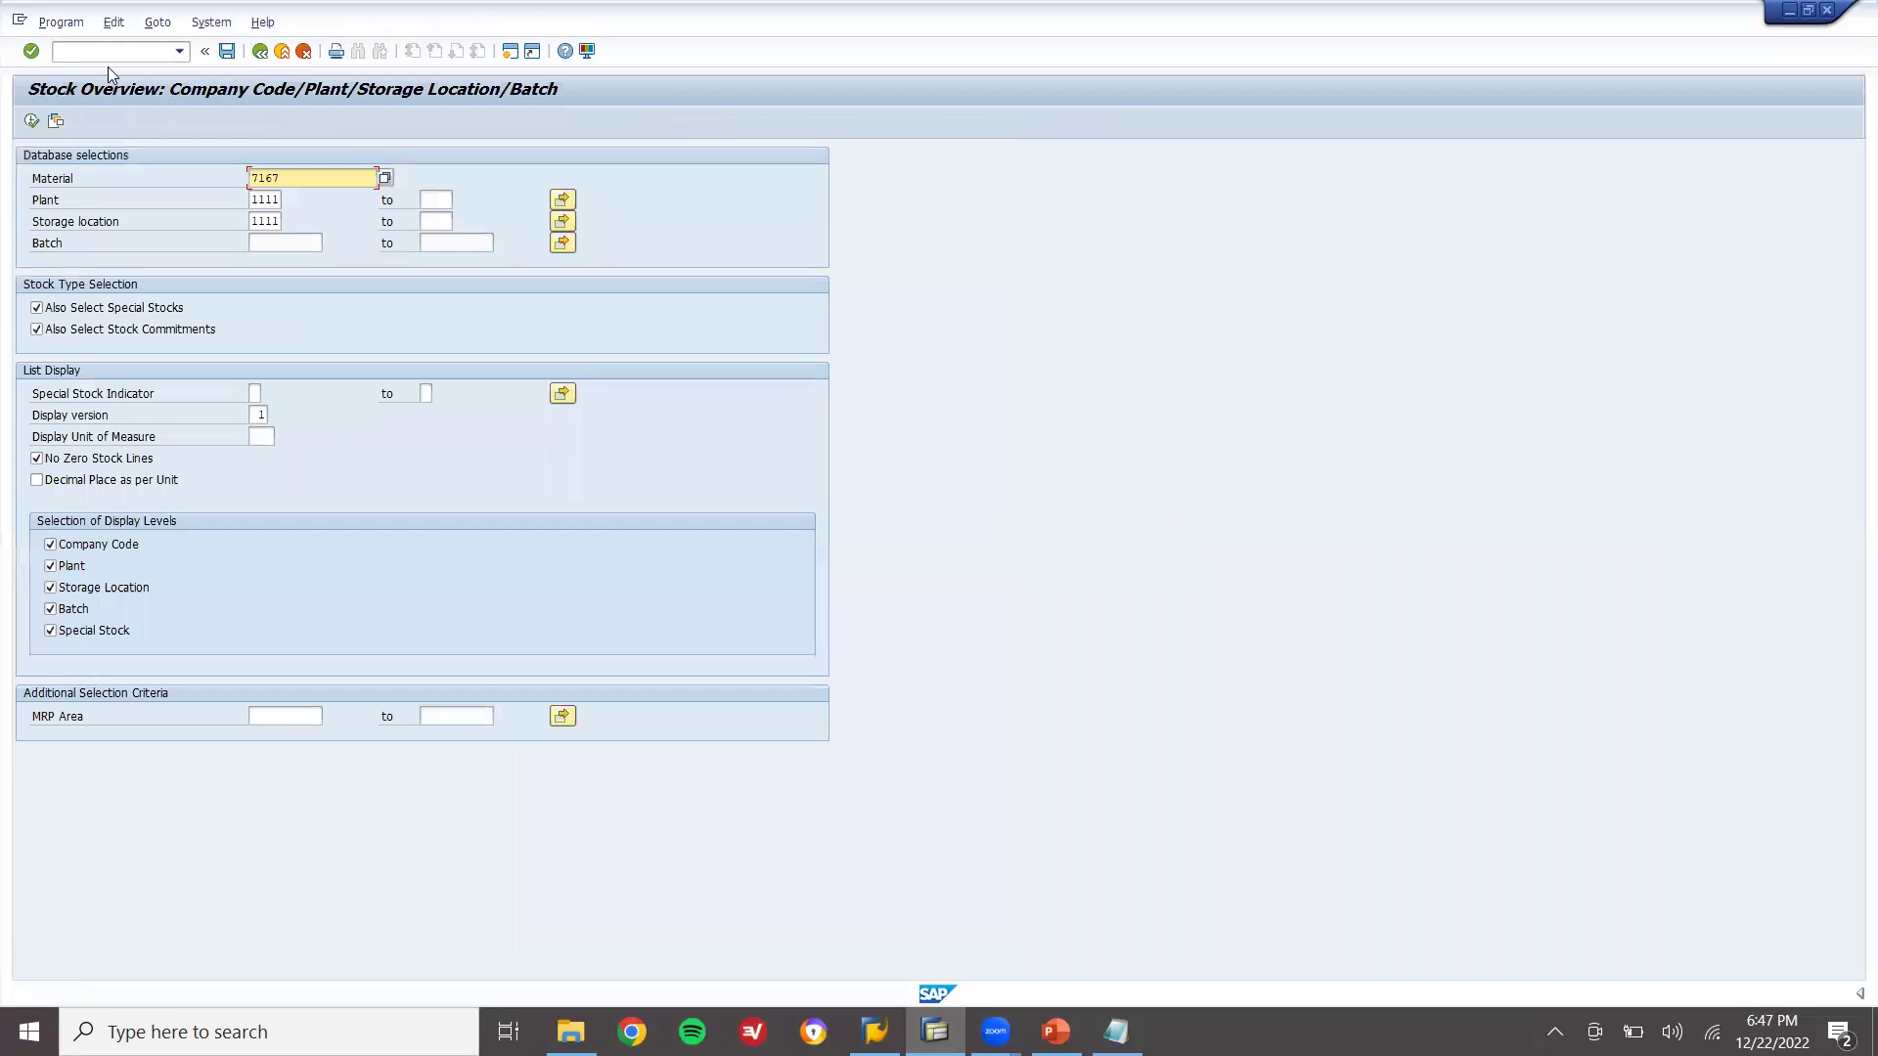
left_click(32, 121)
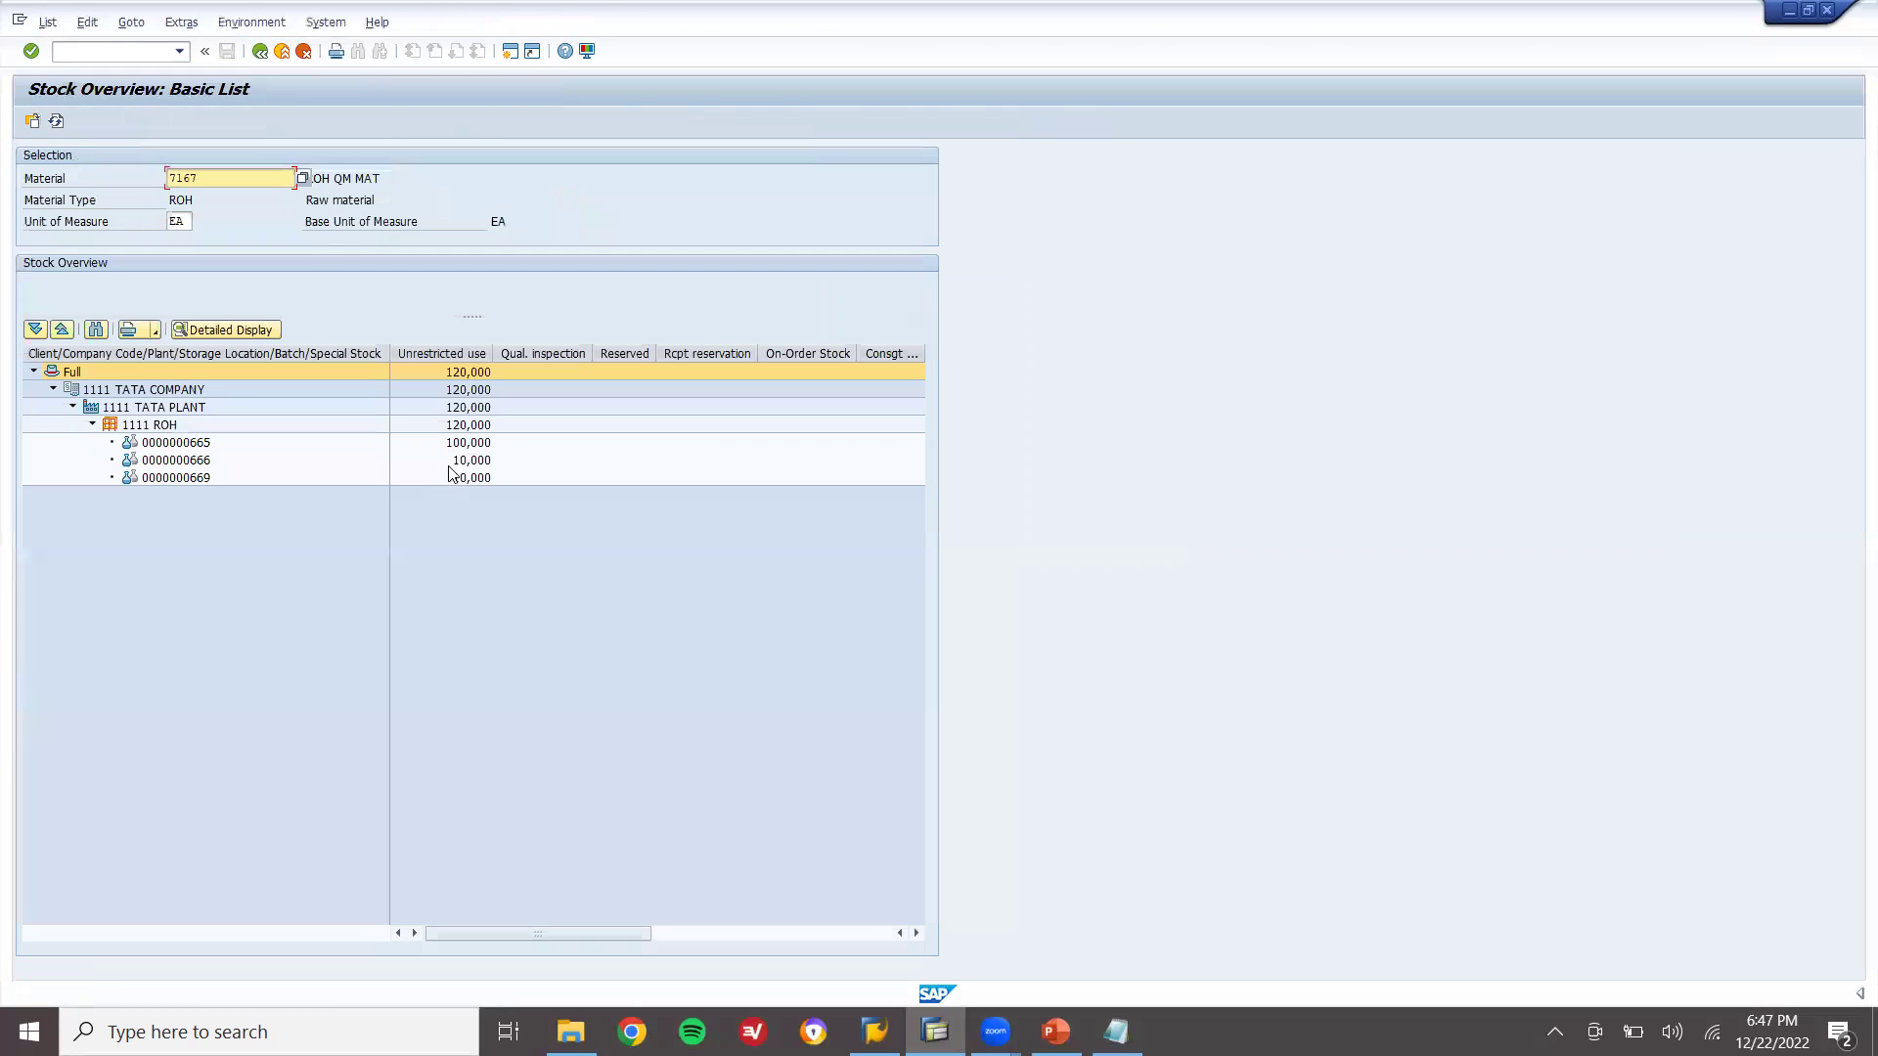
left_click(177, 479)
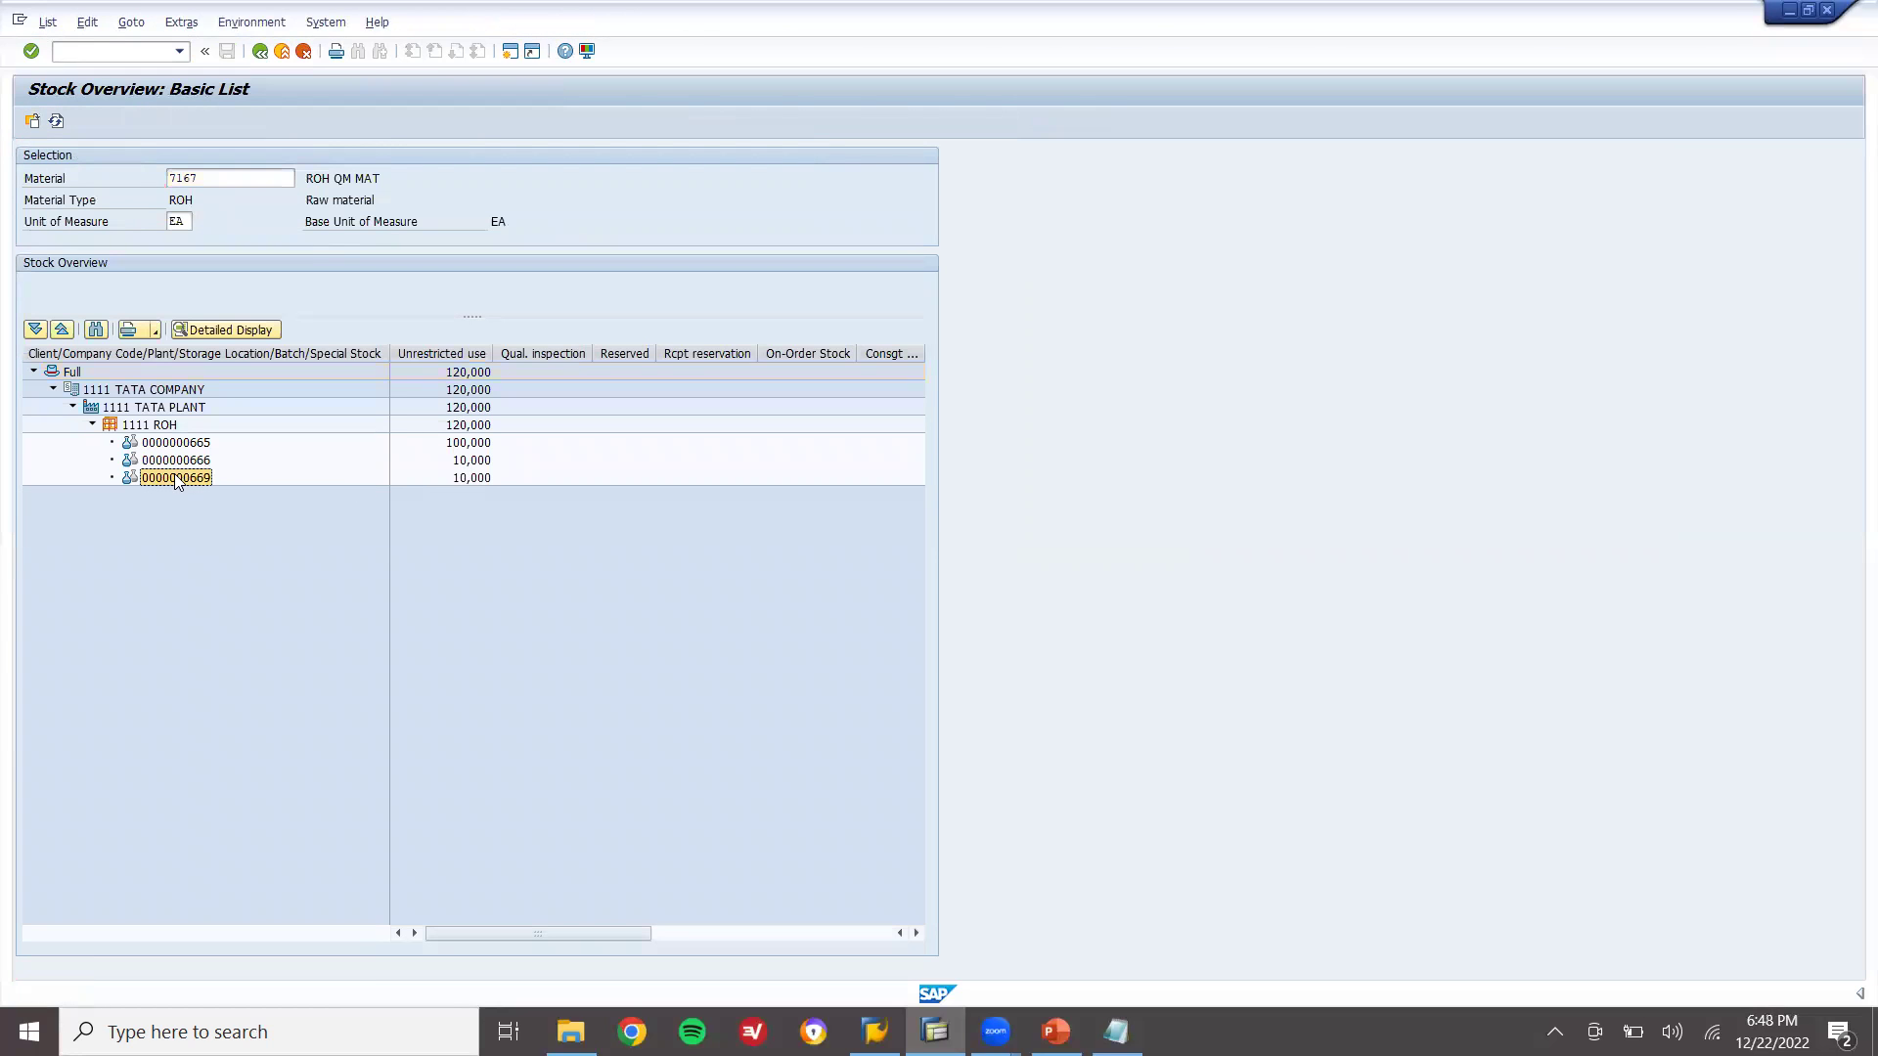
left_click(544, 484)
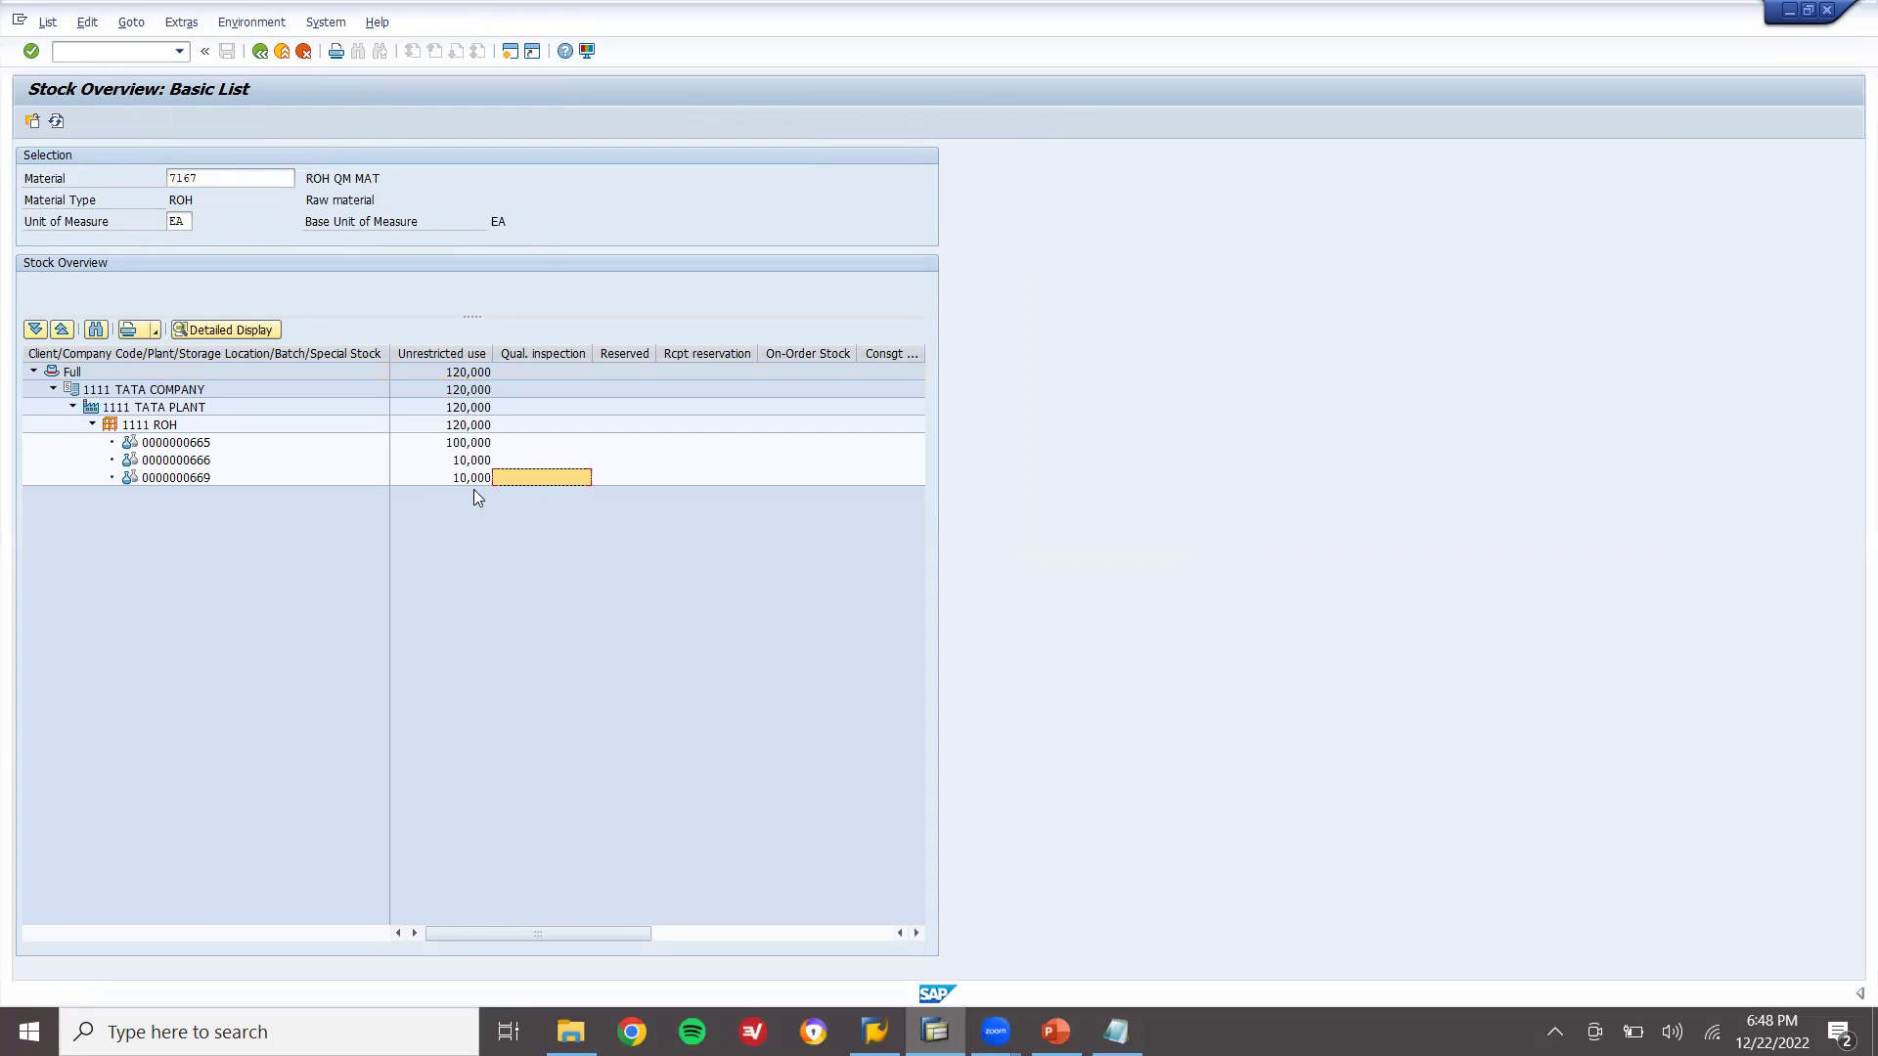
left_click(465, 481)
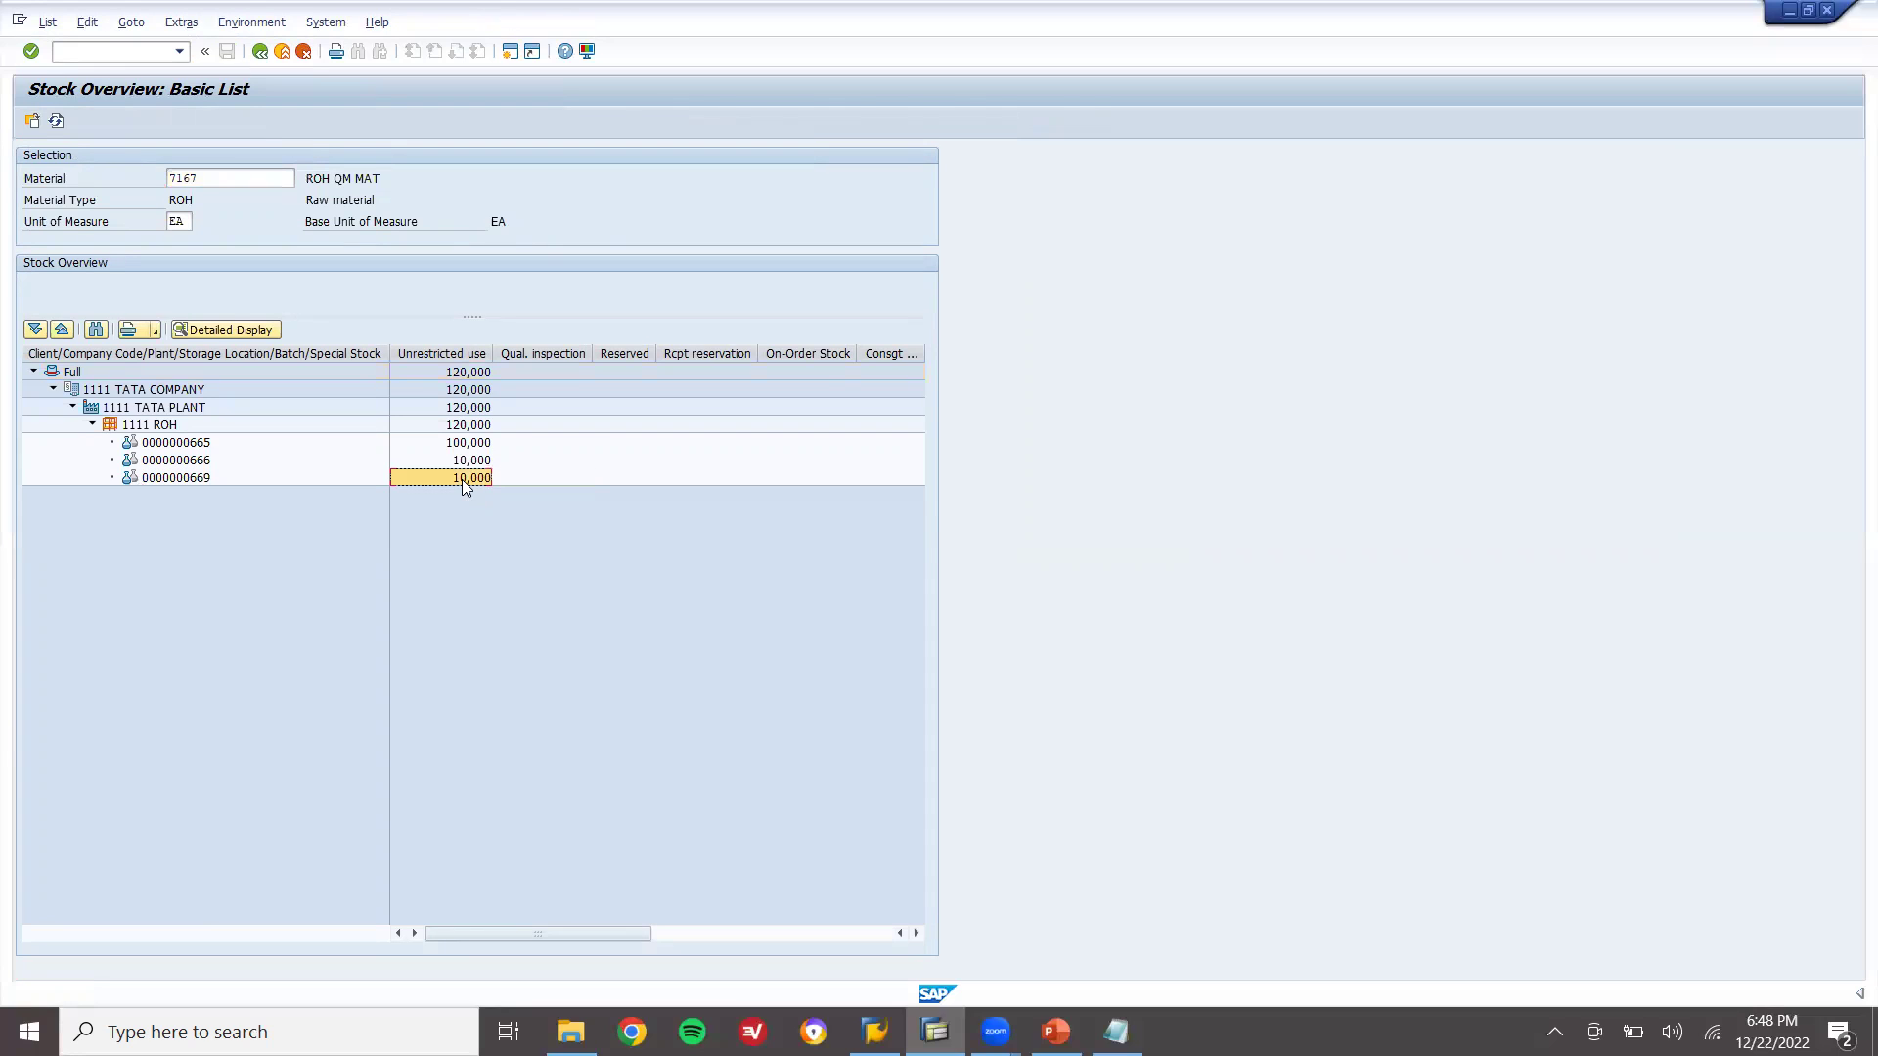
left_click(1123, 1020)
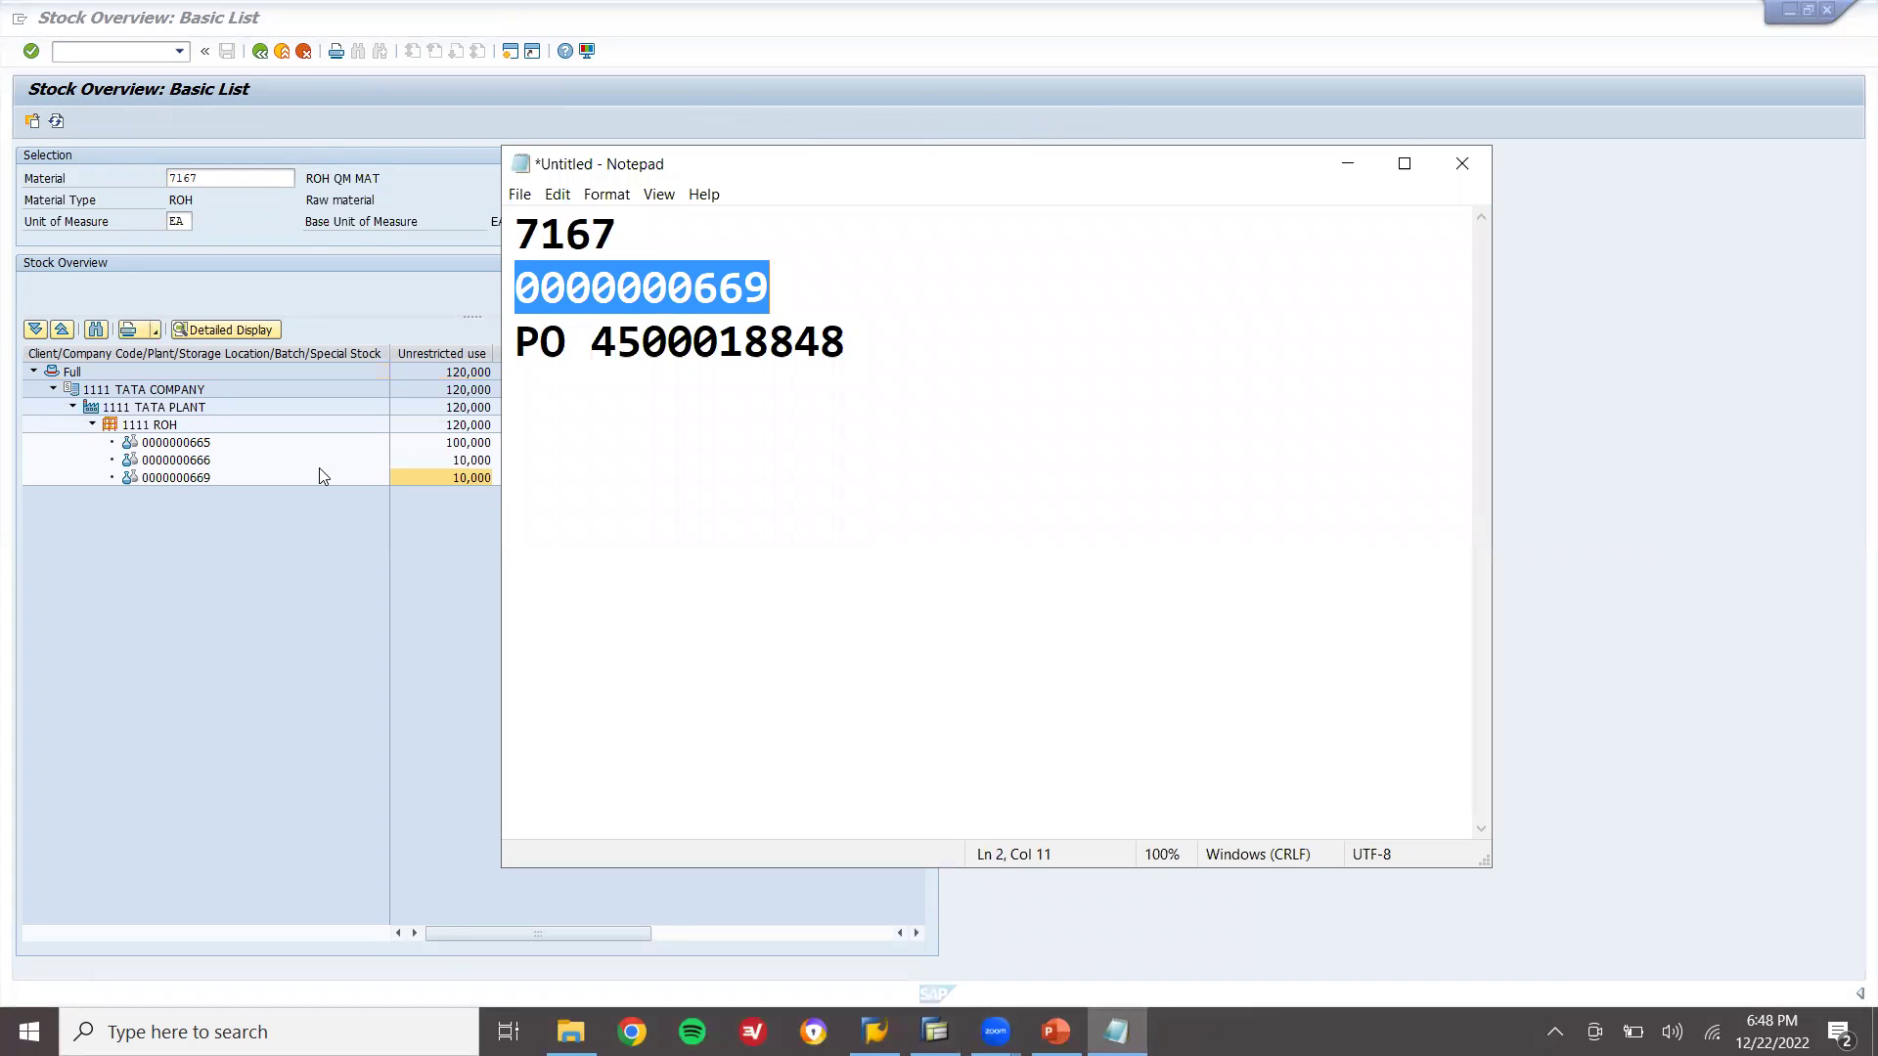
left_click(172, 479)
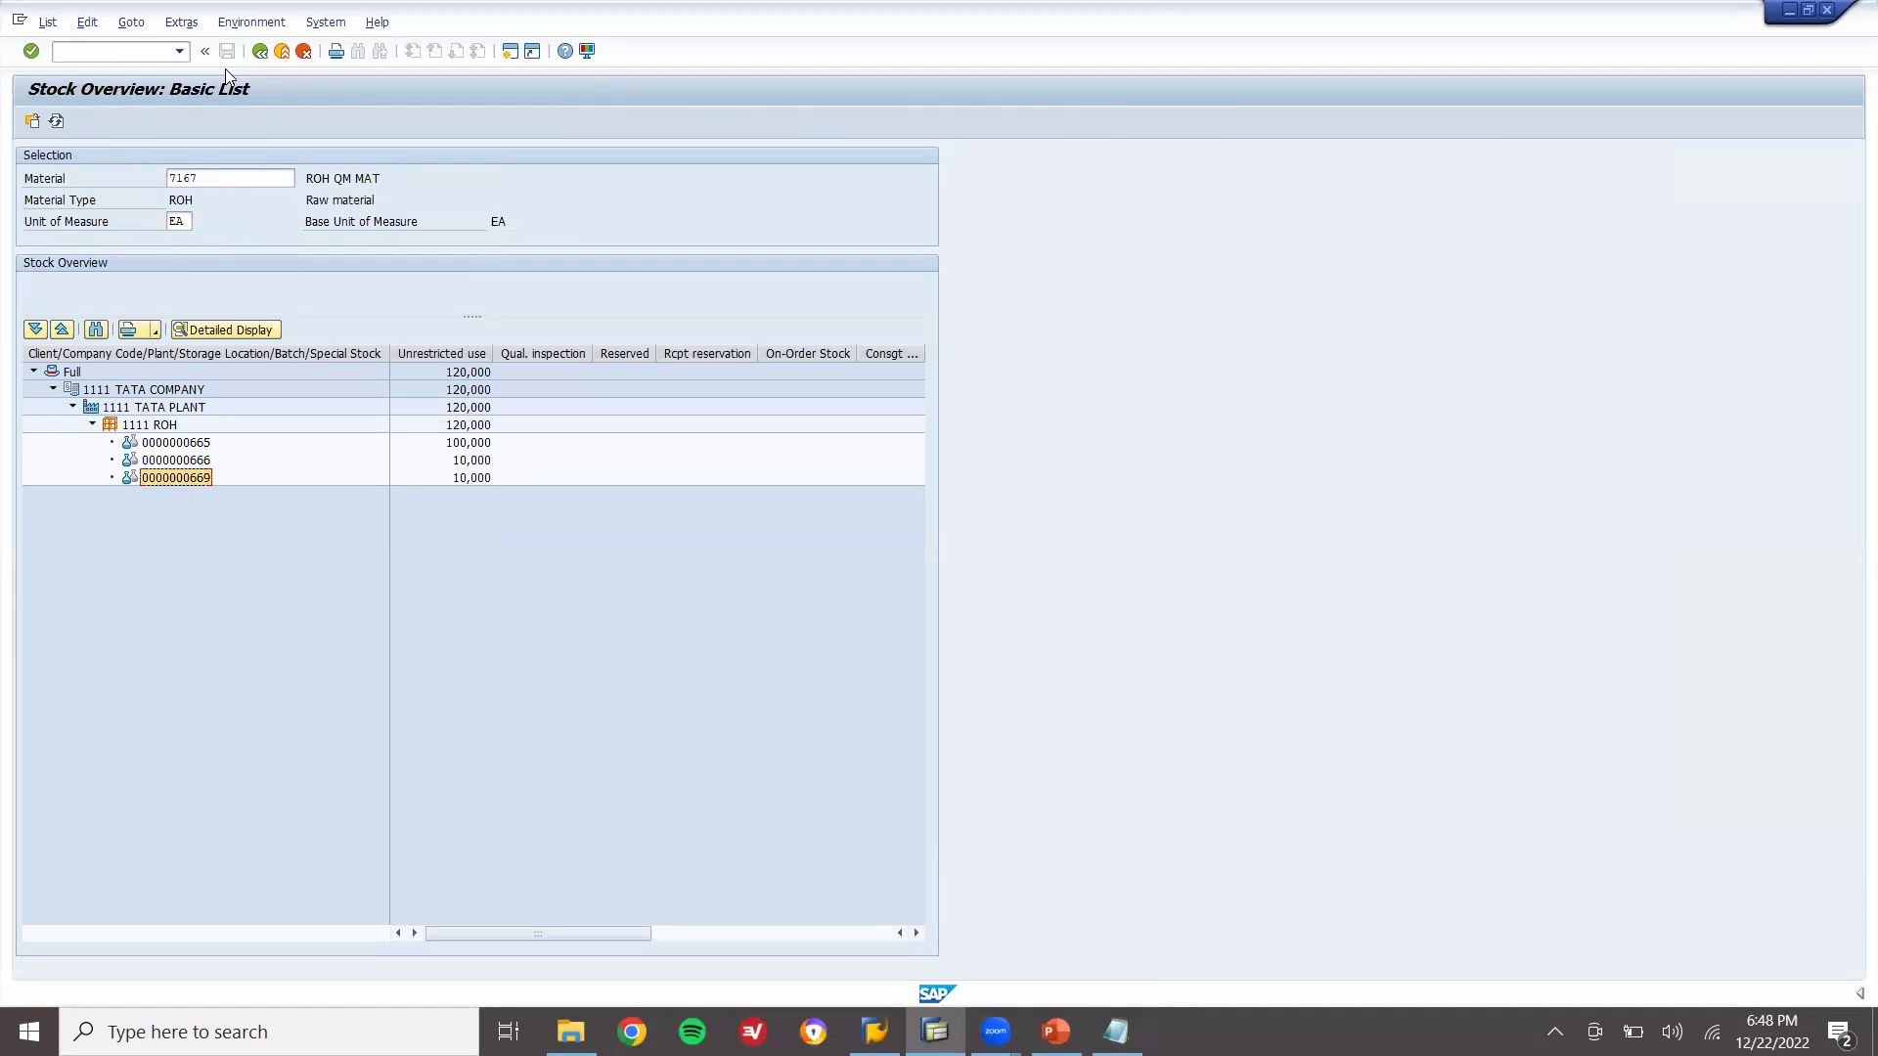
left_click(284, 52)
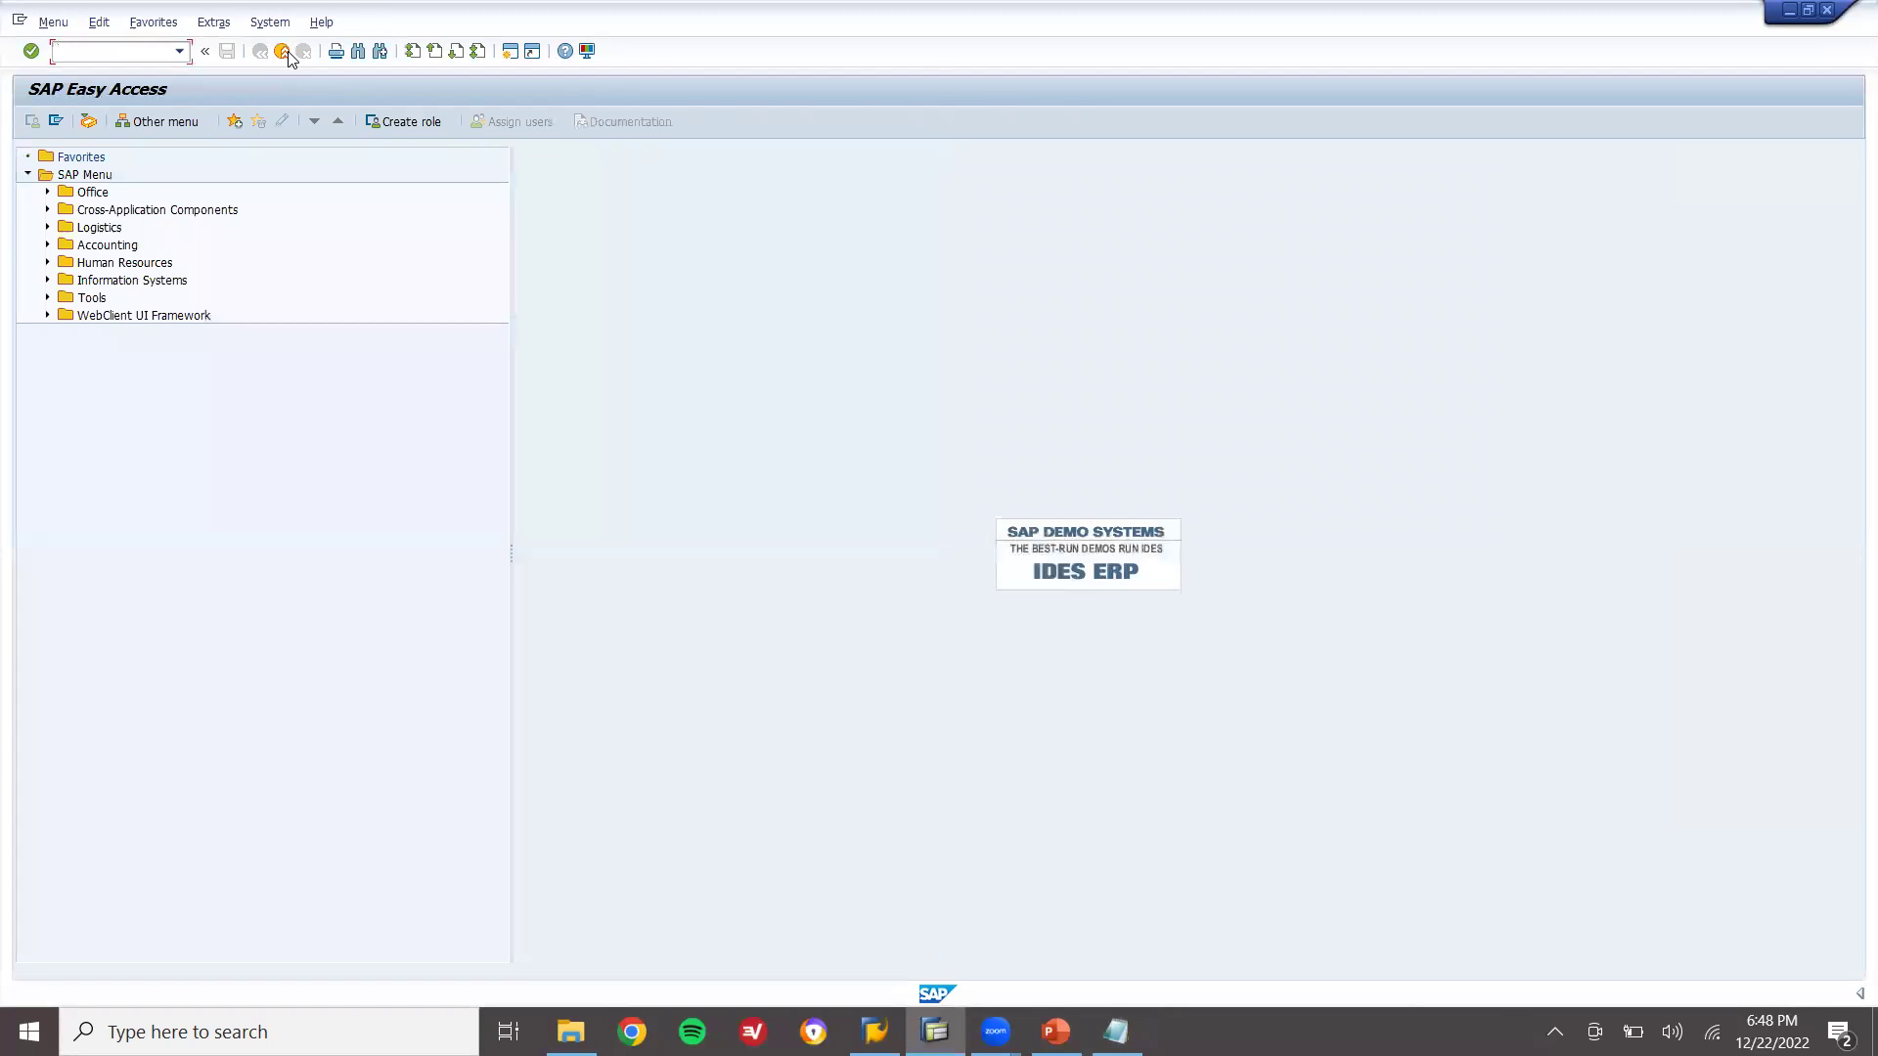
Start an incoming invoice in MIRO with invoice date 29.12.2022 and tax code F1 (INPUT TAX STATE)
type("MIRO")
key("Return")
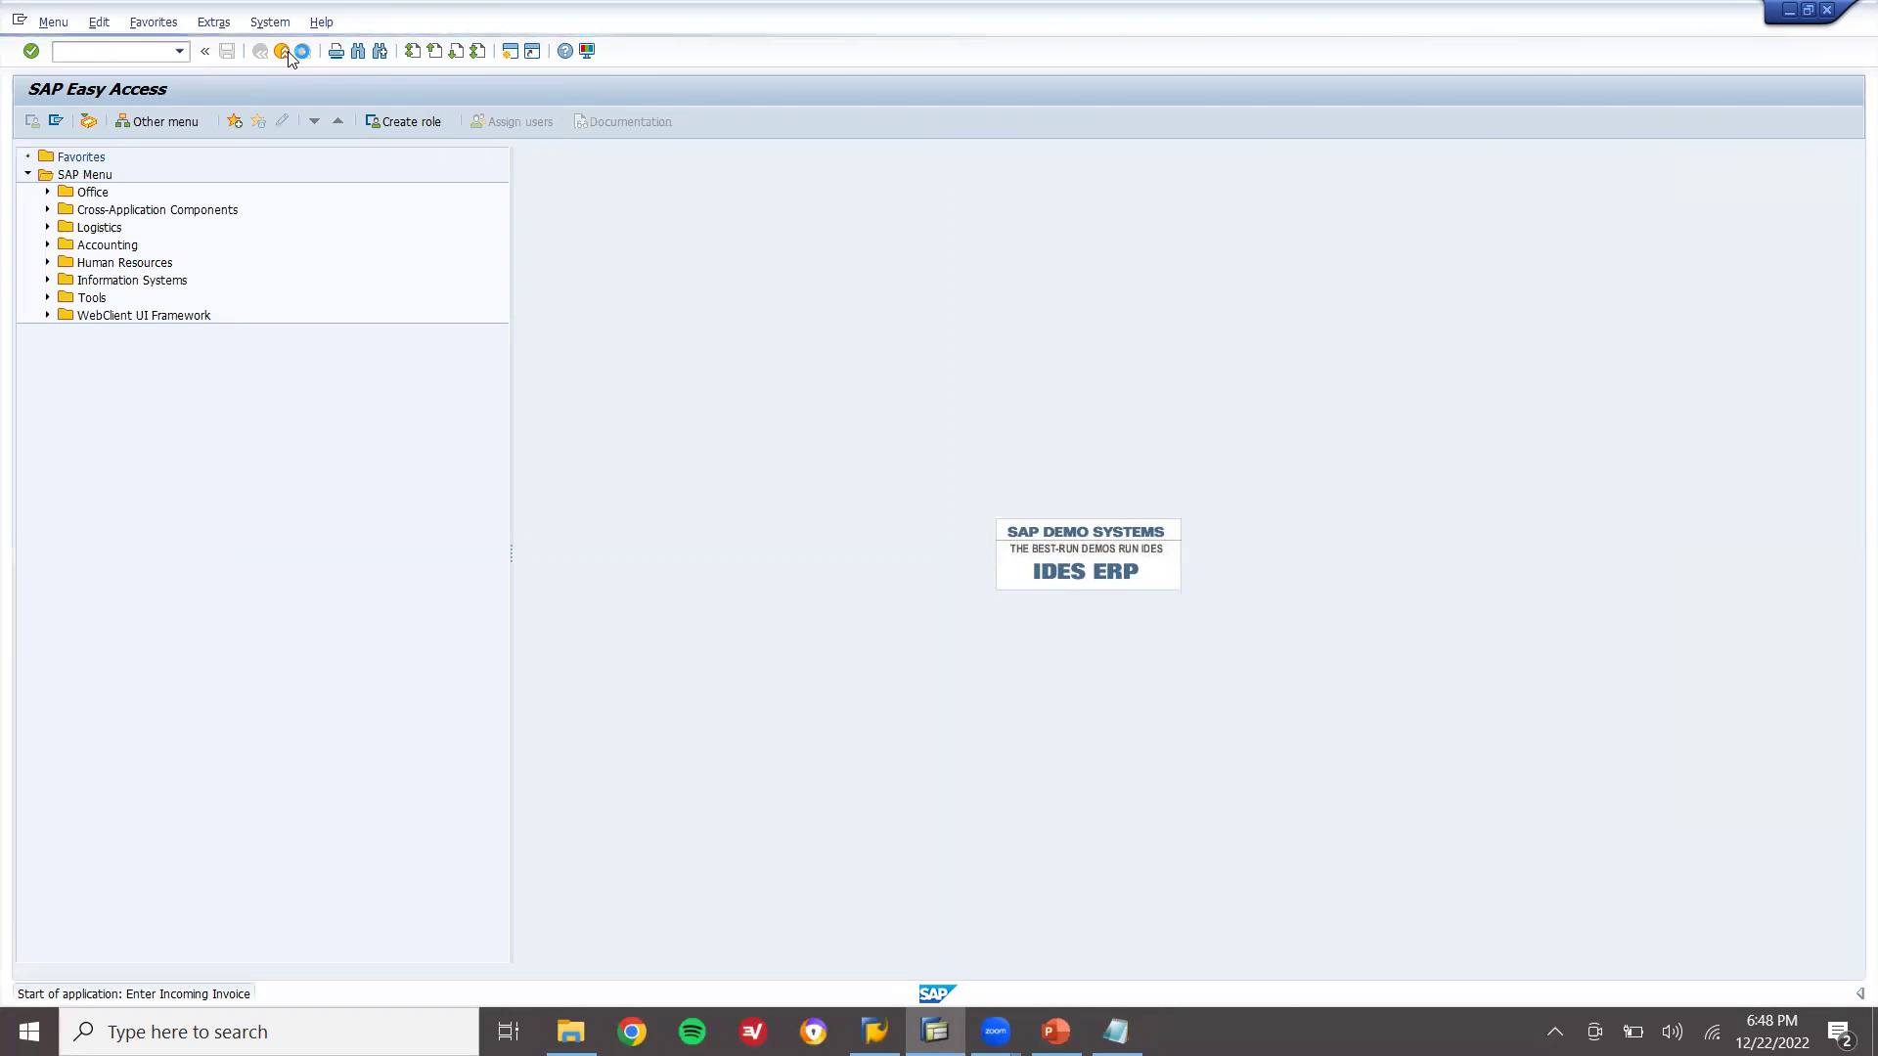
type("29.12.2022")
key("Return")
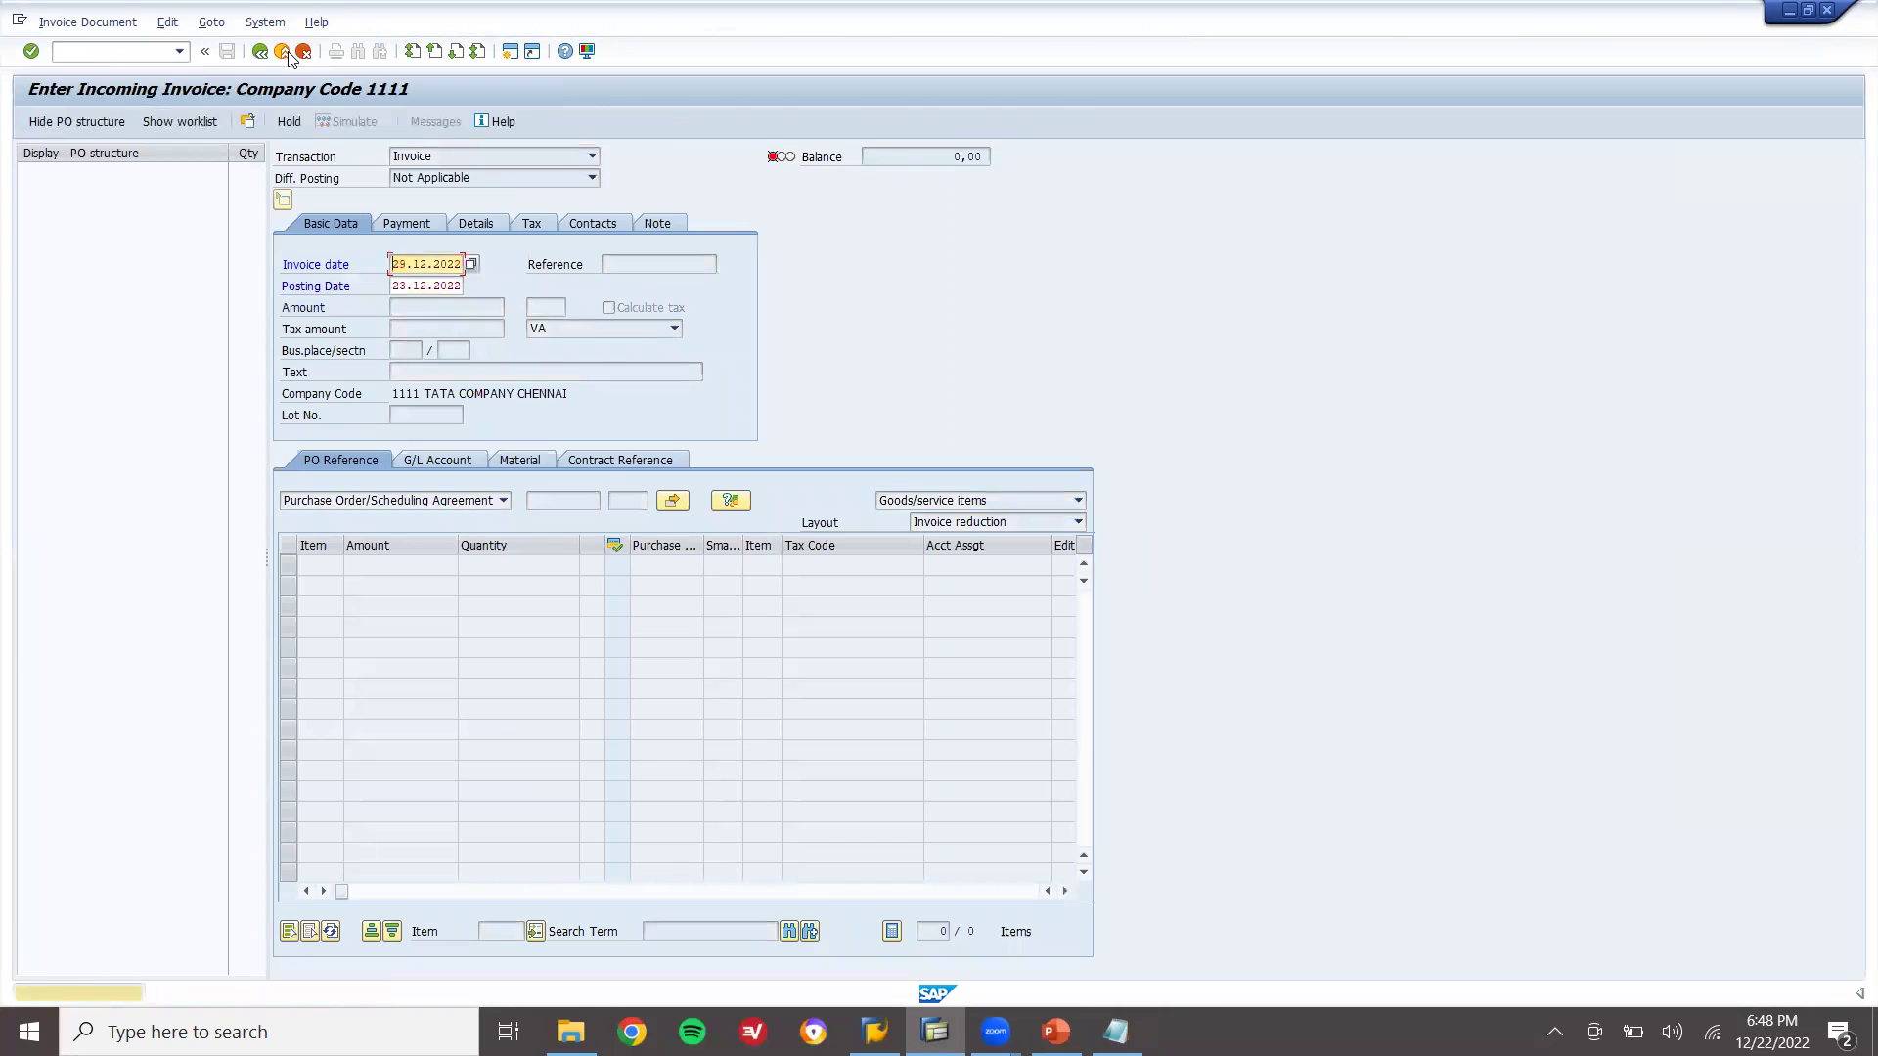
left_click(599, 329)
left_click(572, 345)
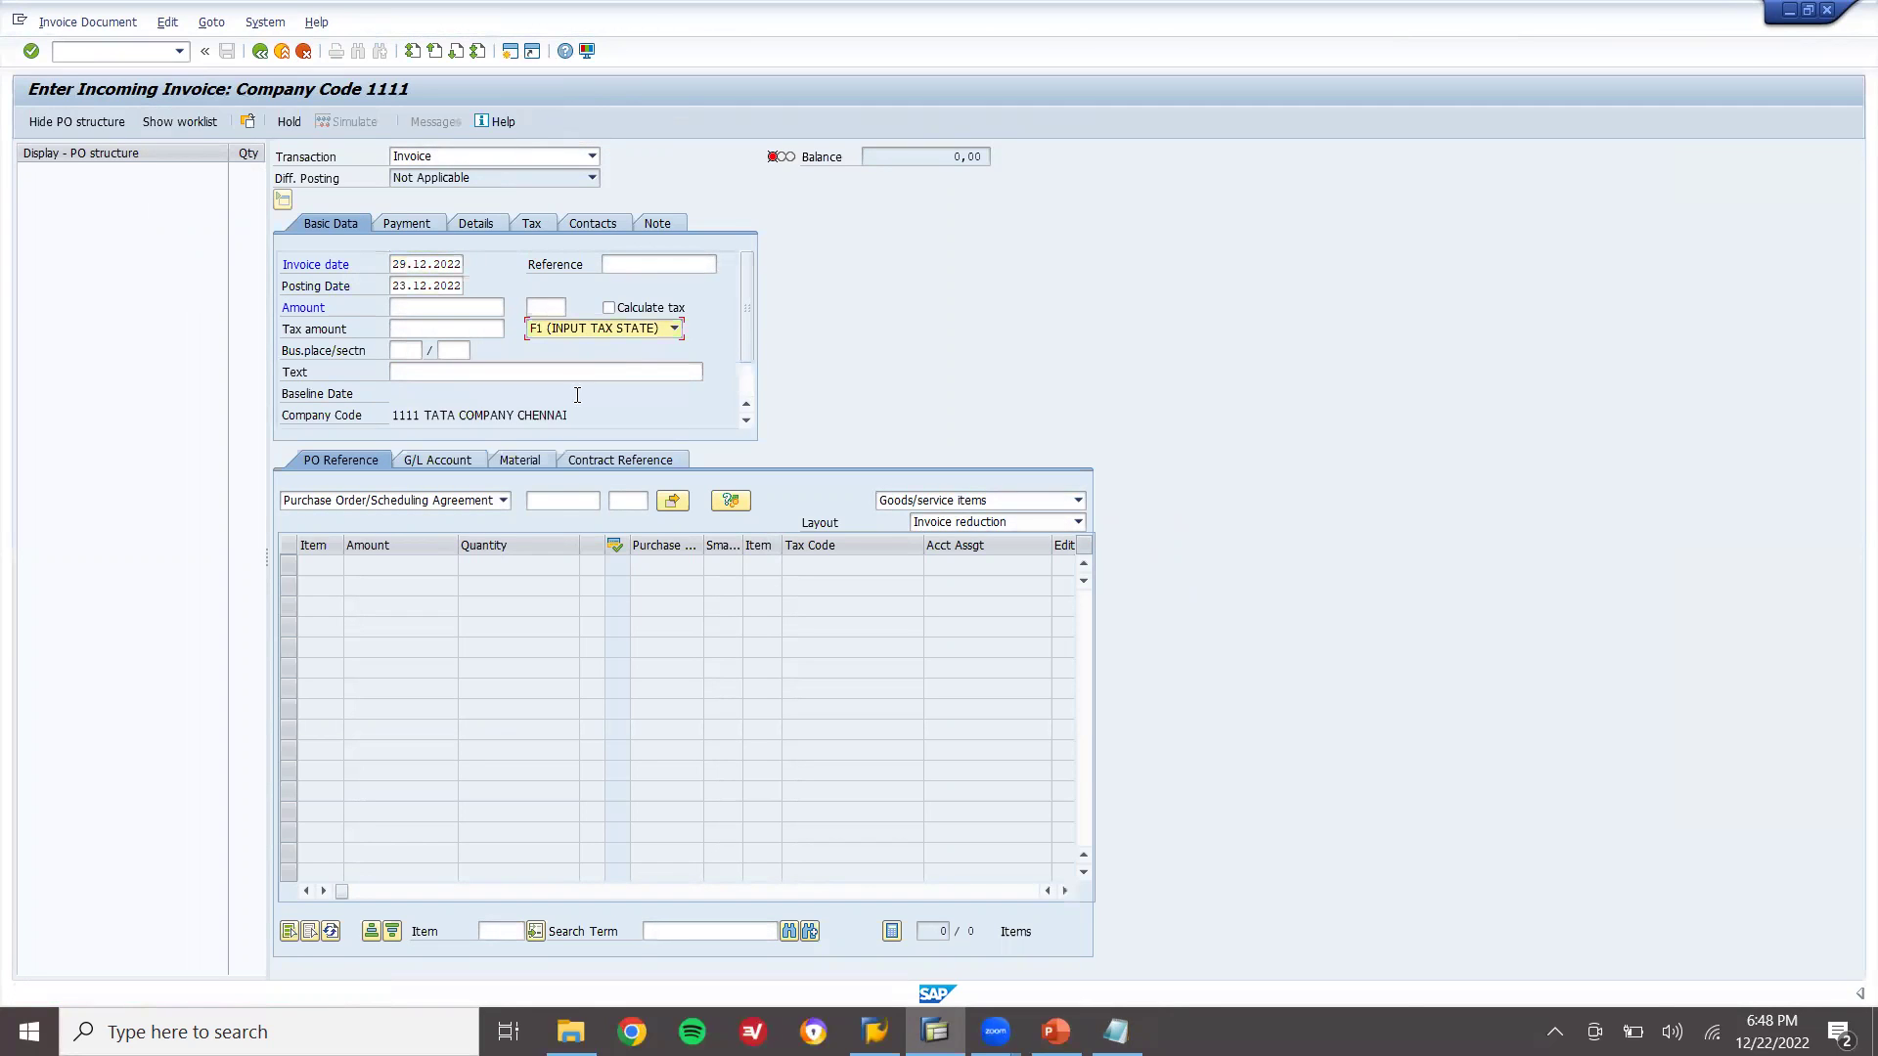
Copy the purchase order number from the Notepad notes and load that order as the invoice's PO reference
left_click(558, 499)
key("ctrl+v")
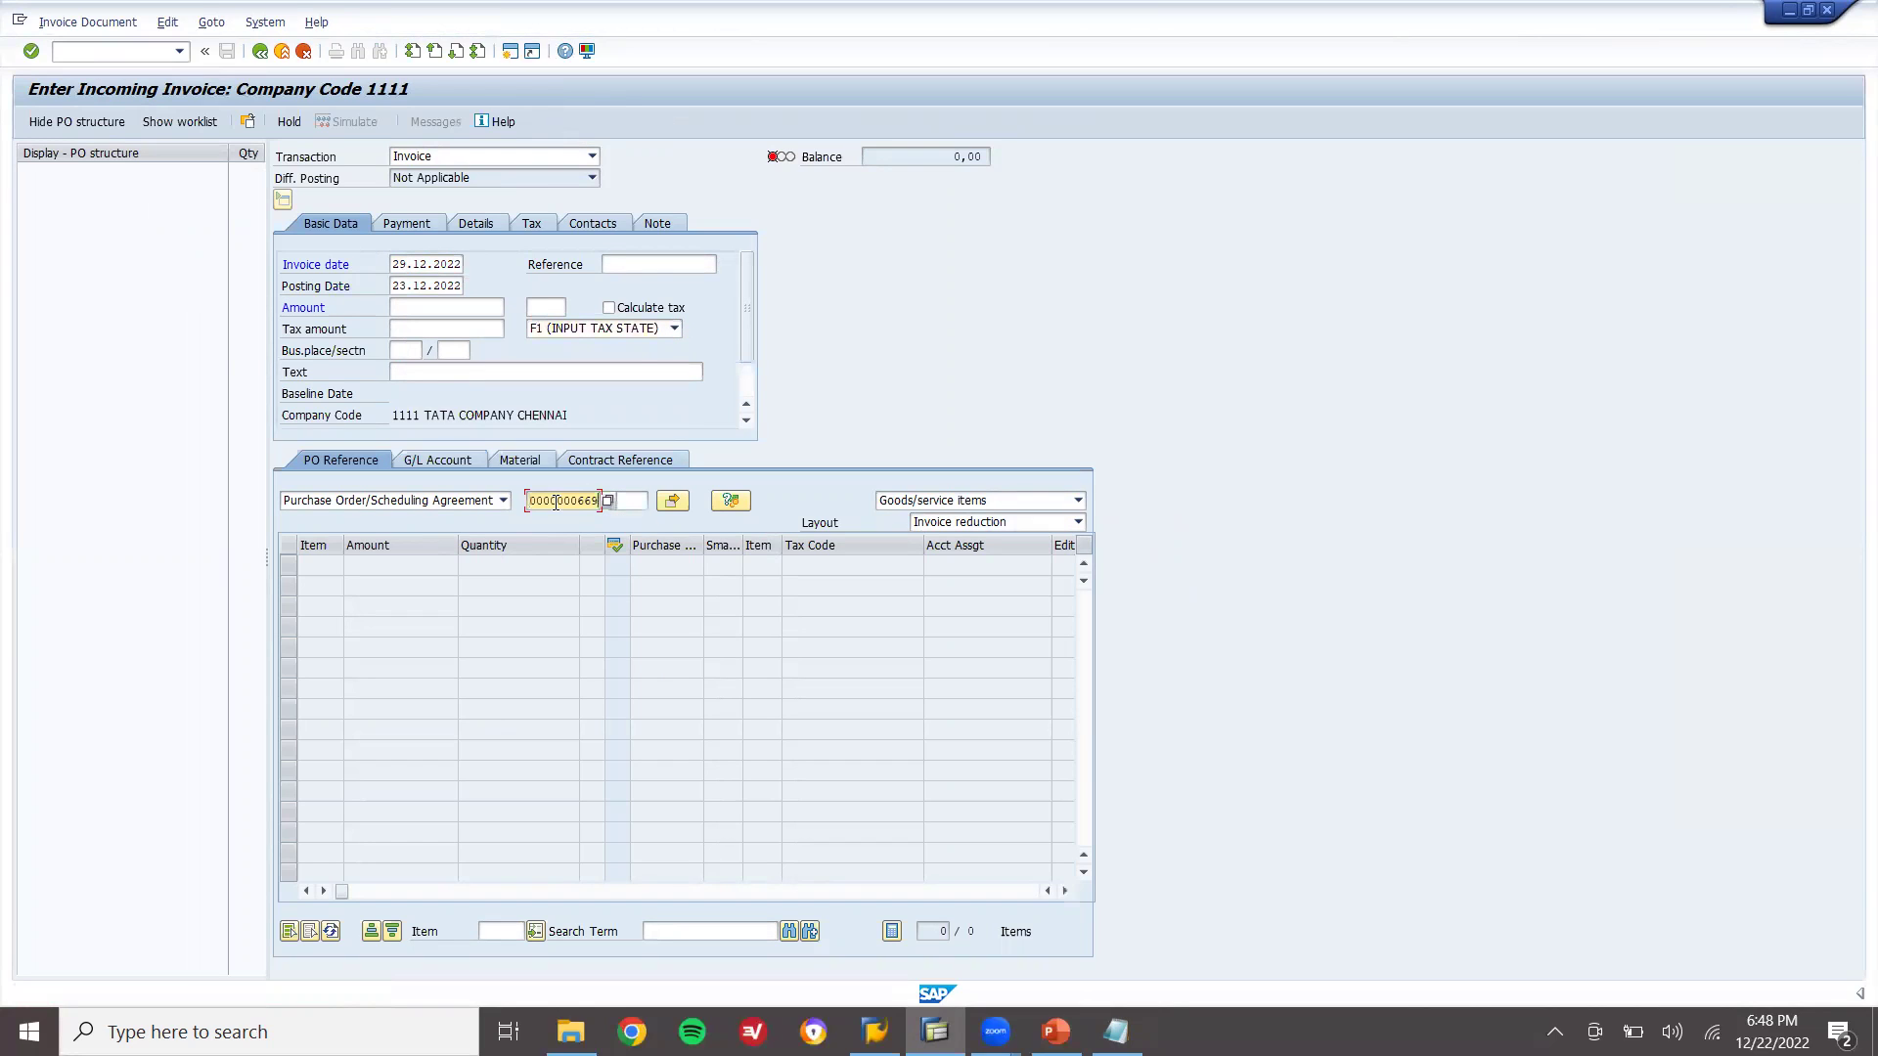
double_click(556, 501)
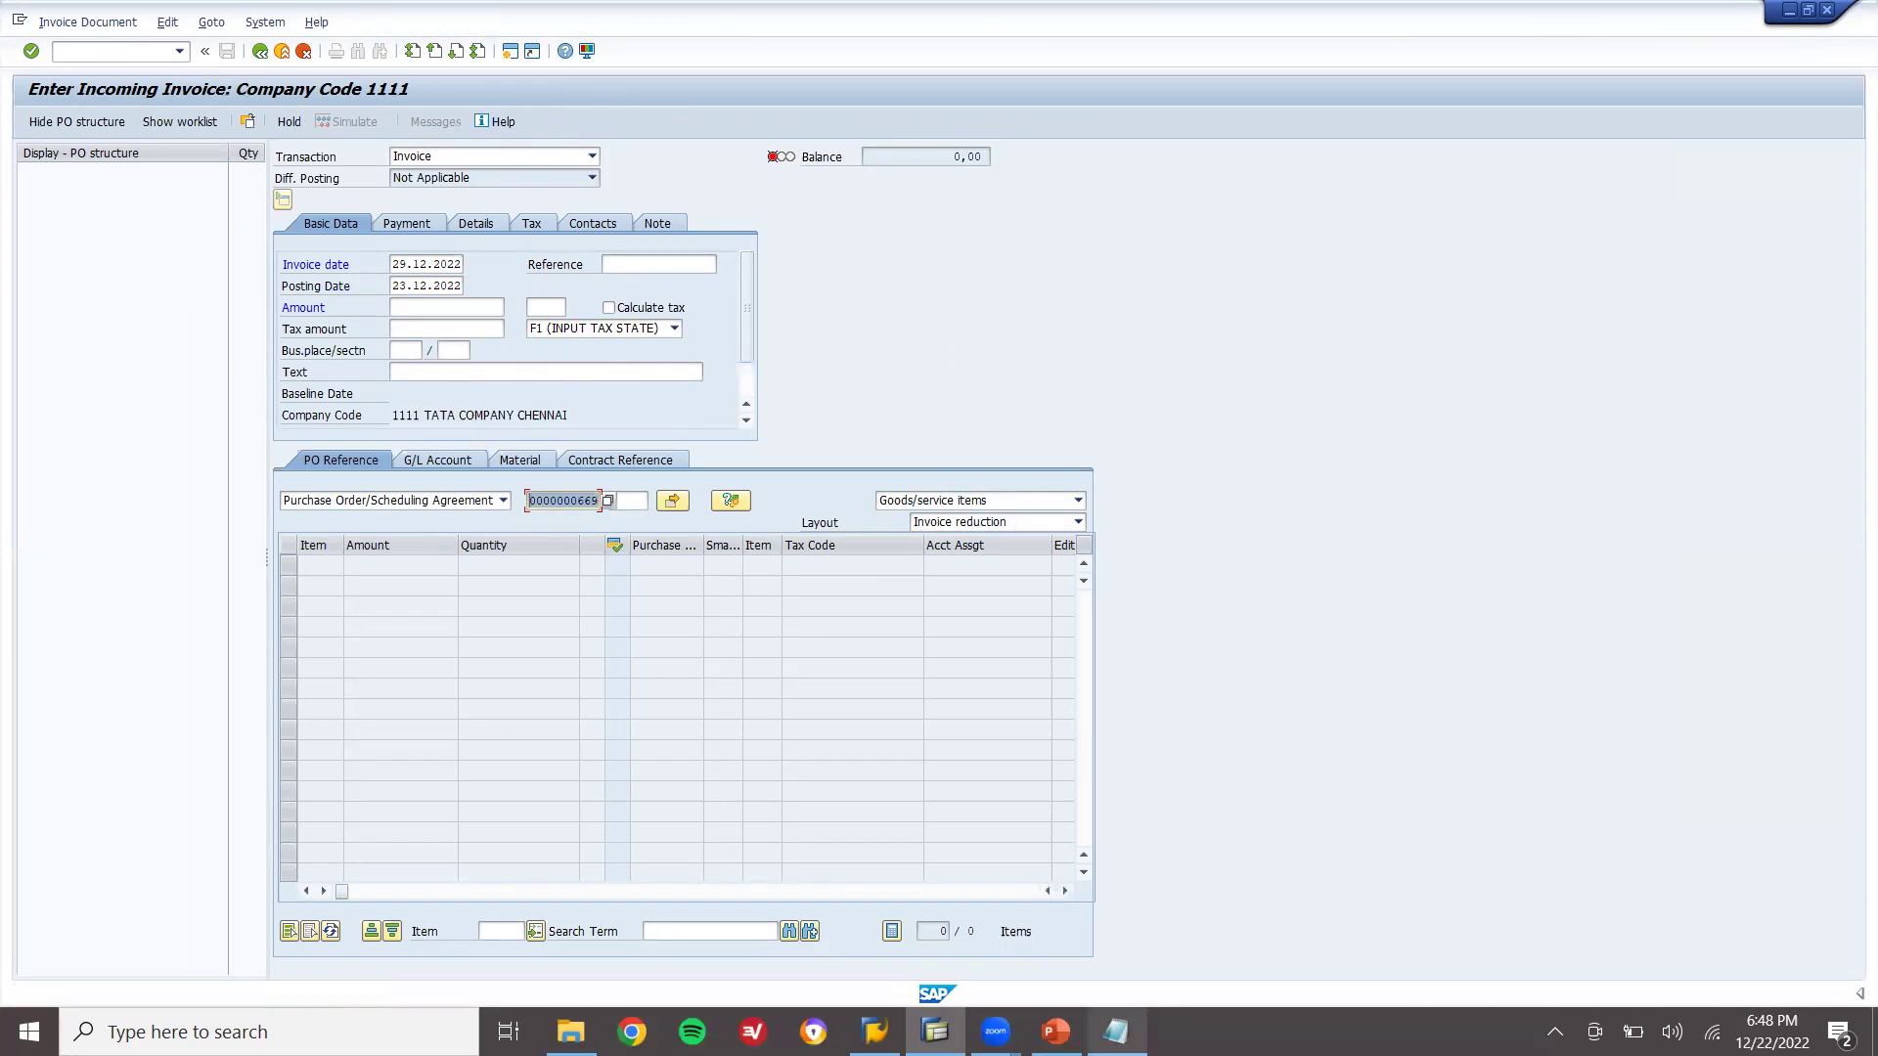
left_click(1116, 1032)
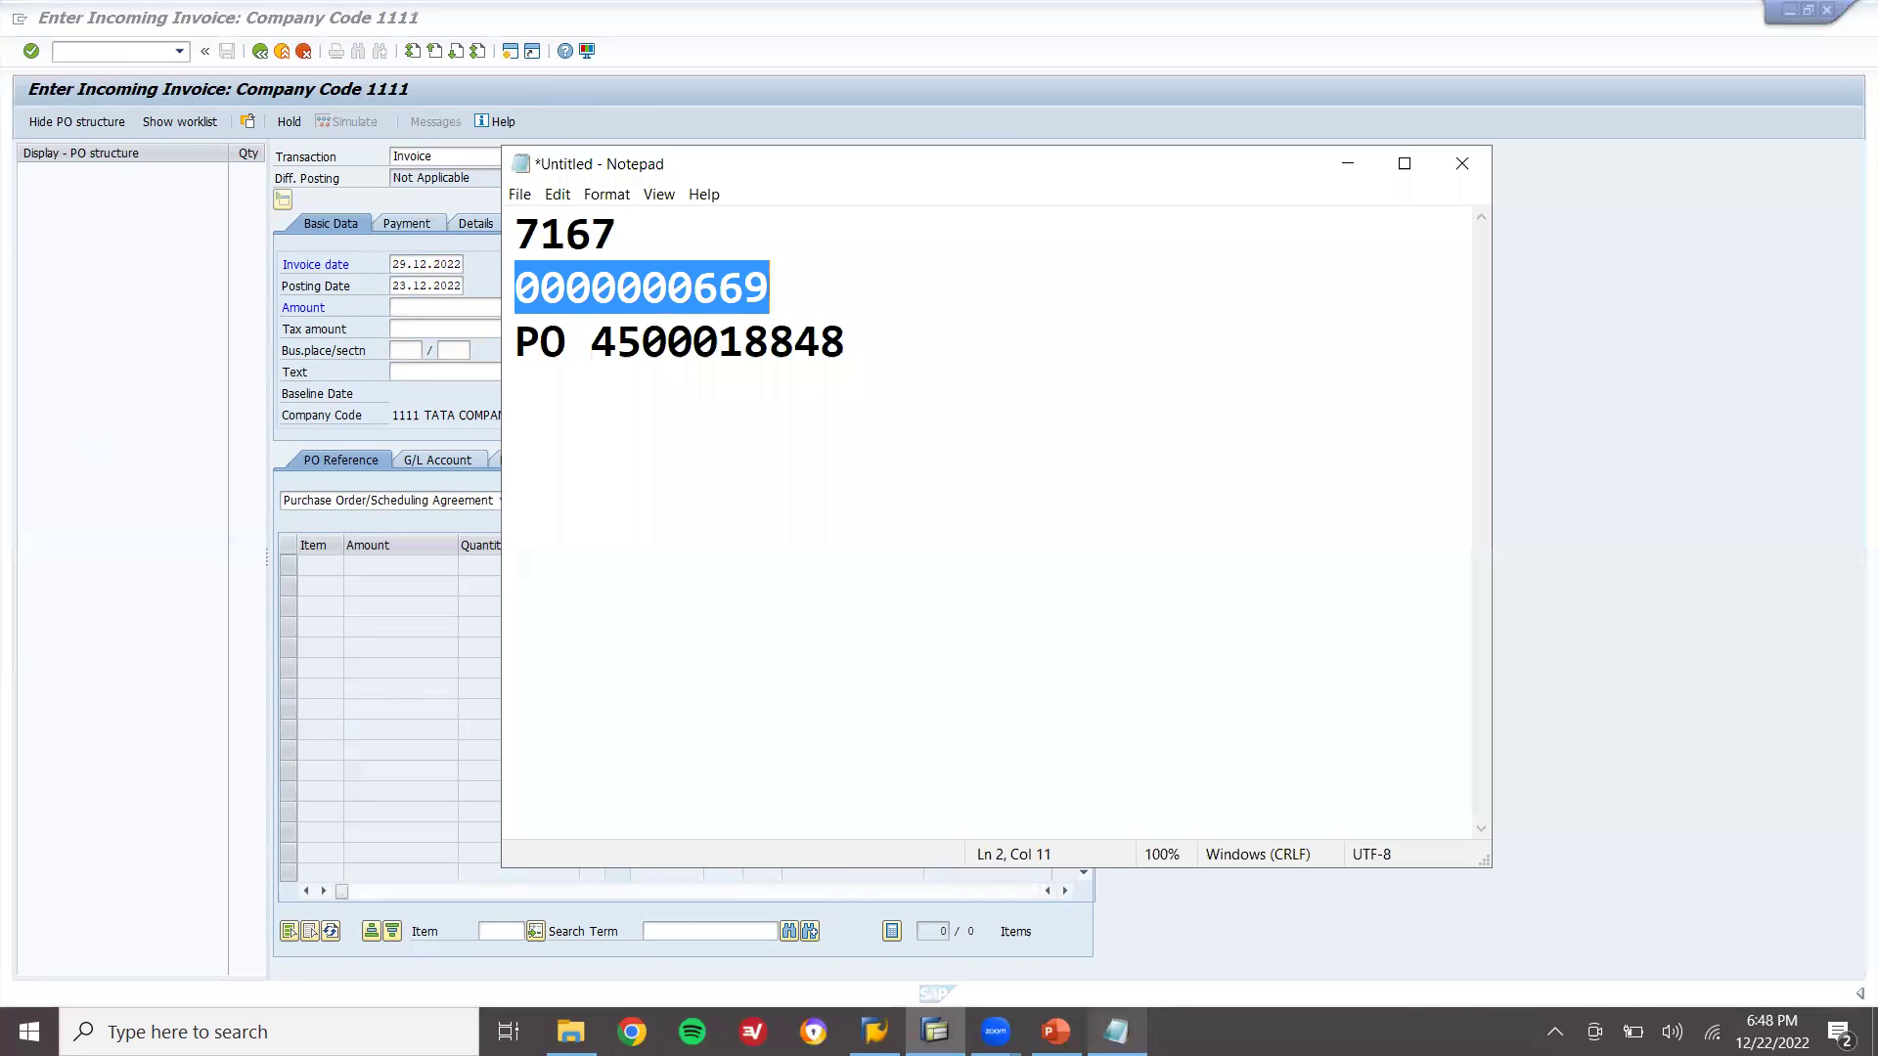
double_click(744, 328)
key("ctrl+c")
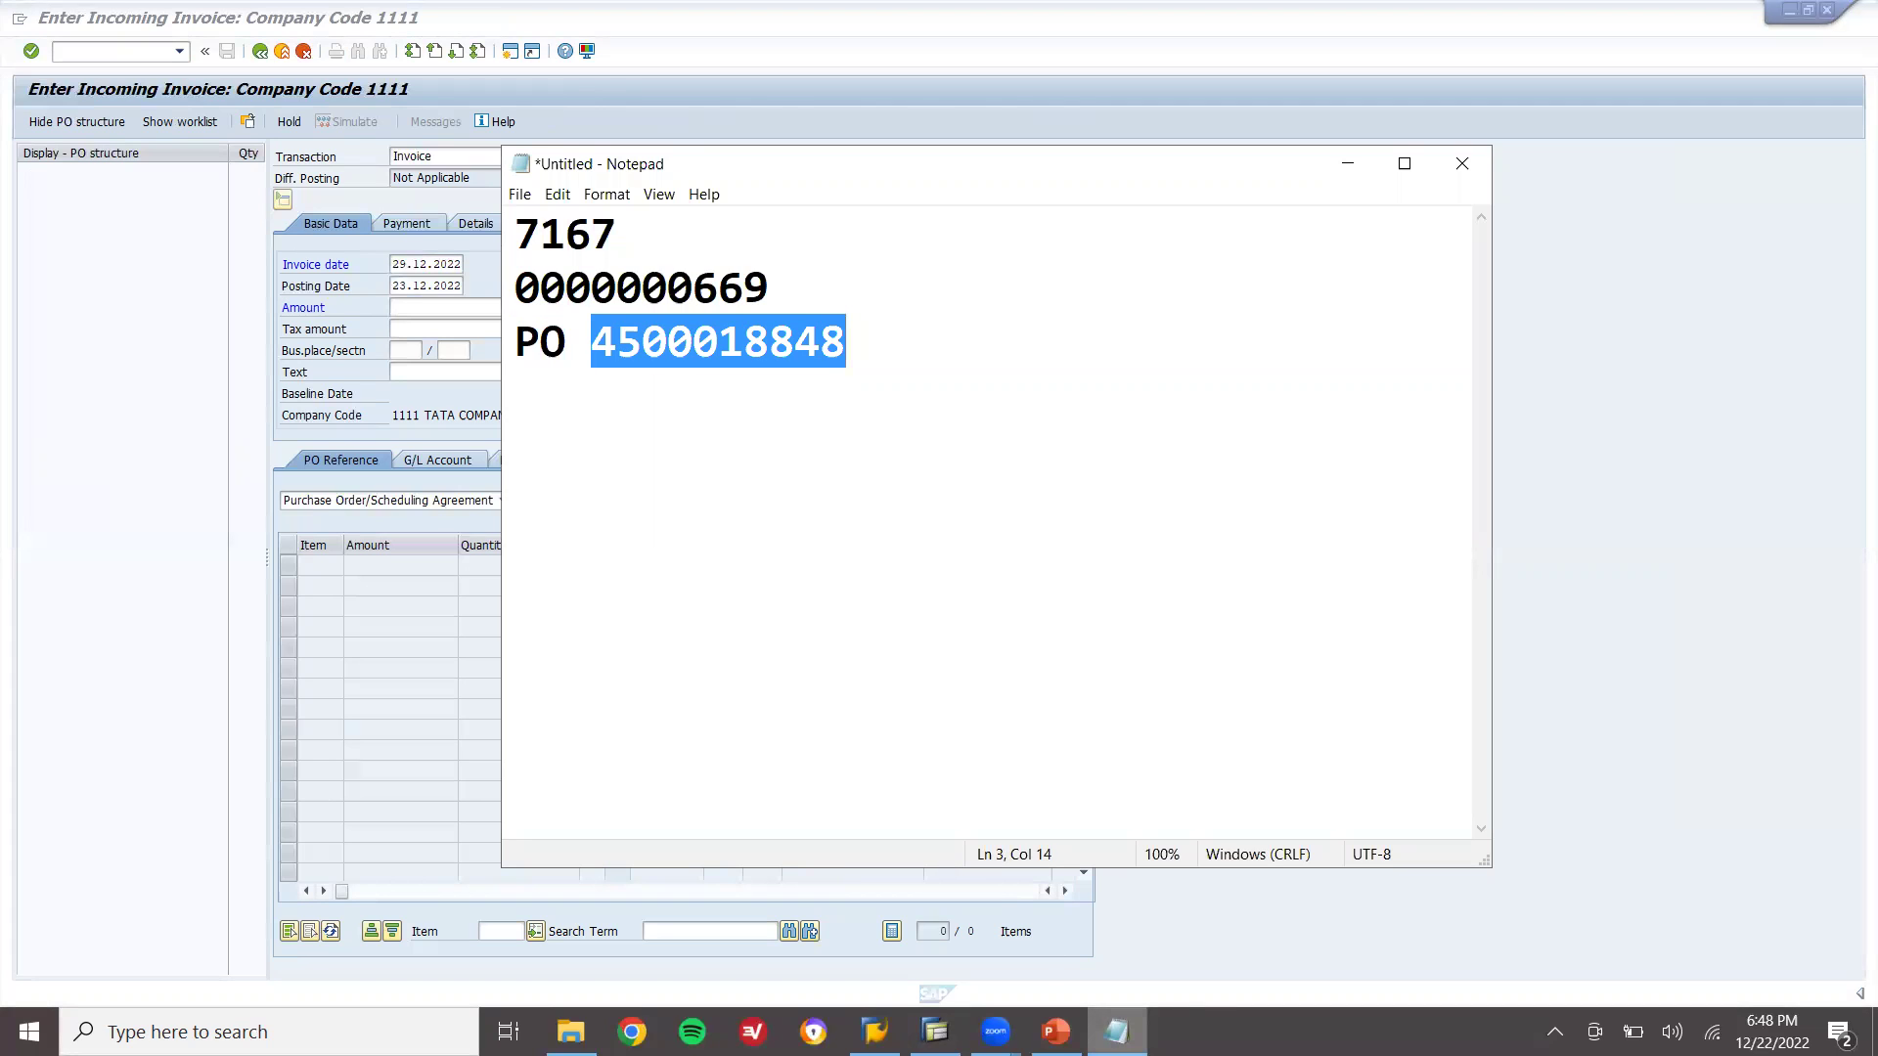
left_click(1116, 1032)
key("ctrl+v")
key("Return")
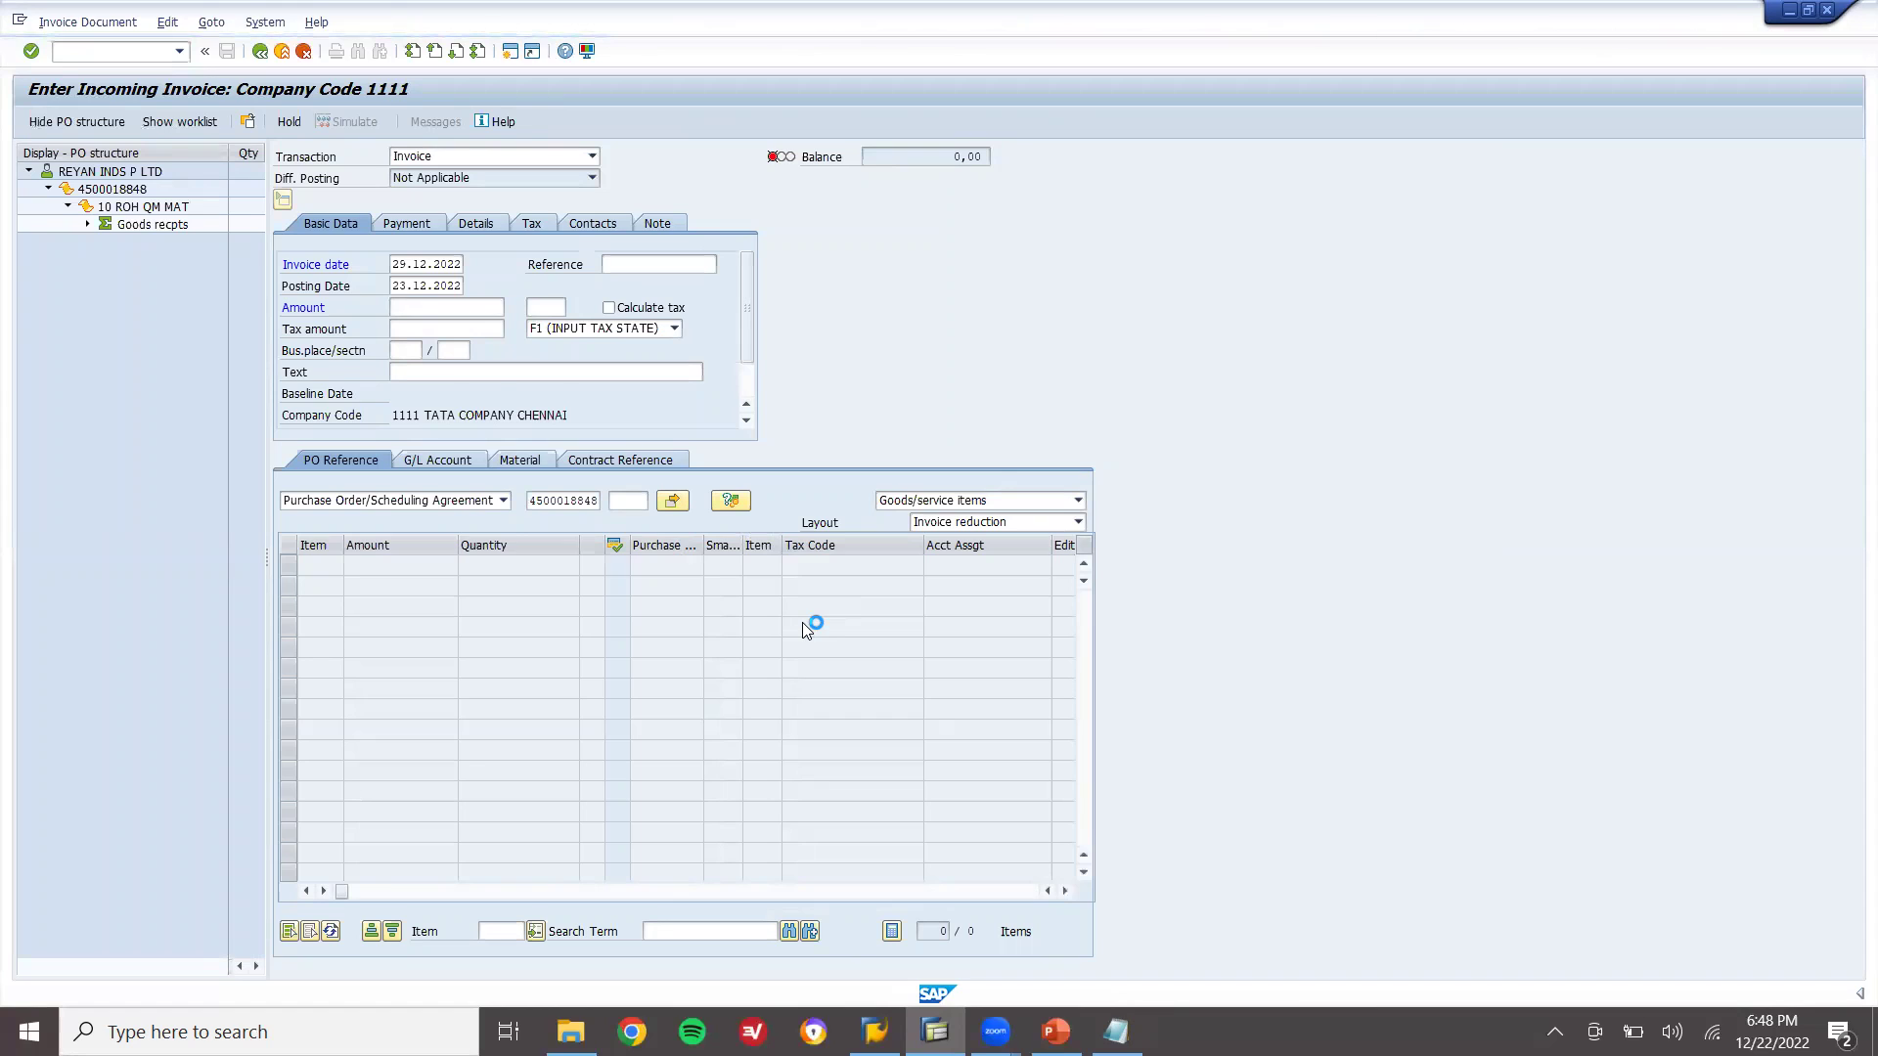
Enable automatic tax calculation for the invoice, confirm the payment baseline date and return to the basic data
left_click(618, 307)
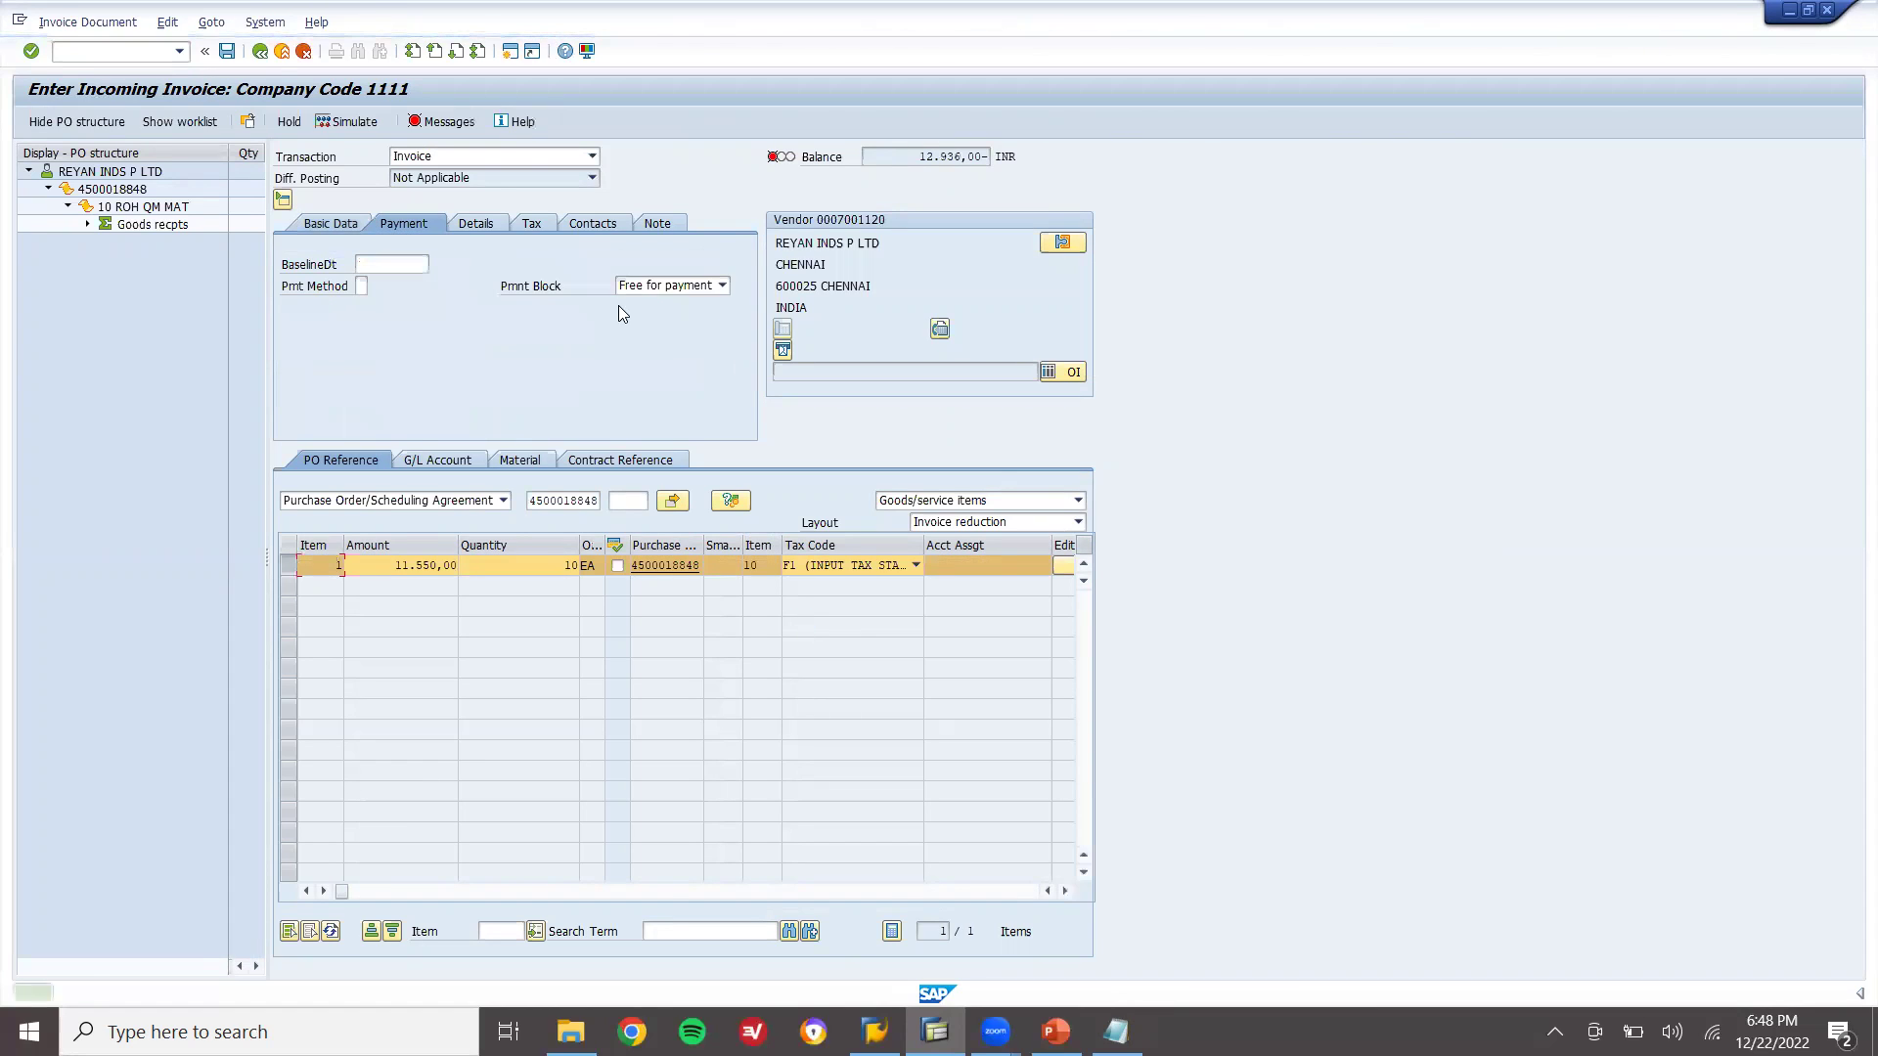
left_click(405, 262)
key("Return")
left_click(344, 234)
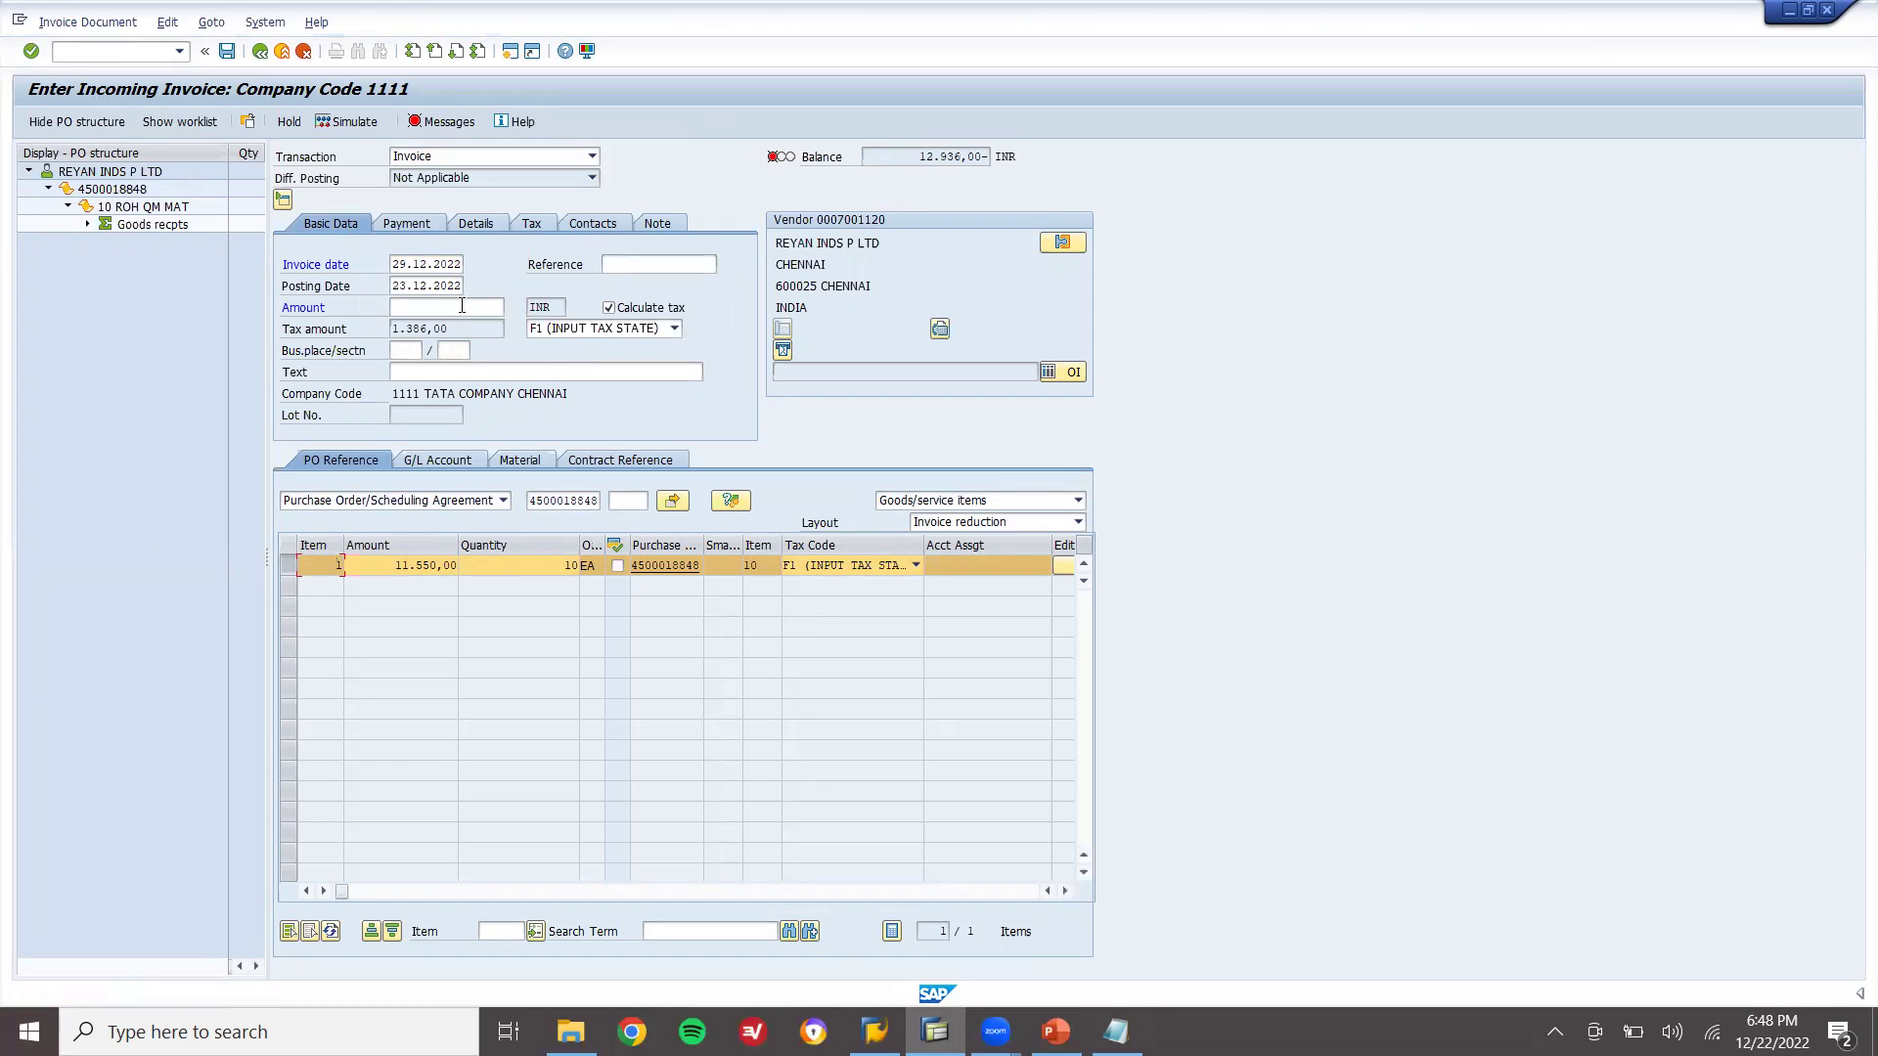
Set the invoice amount to 12936 INR to match the balance, and post the invoice
left_click(461, 306)
type("12")
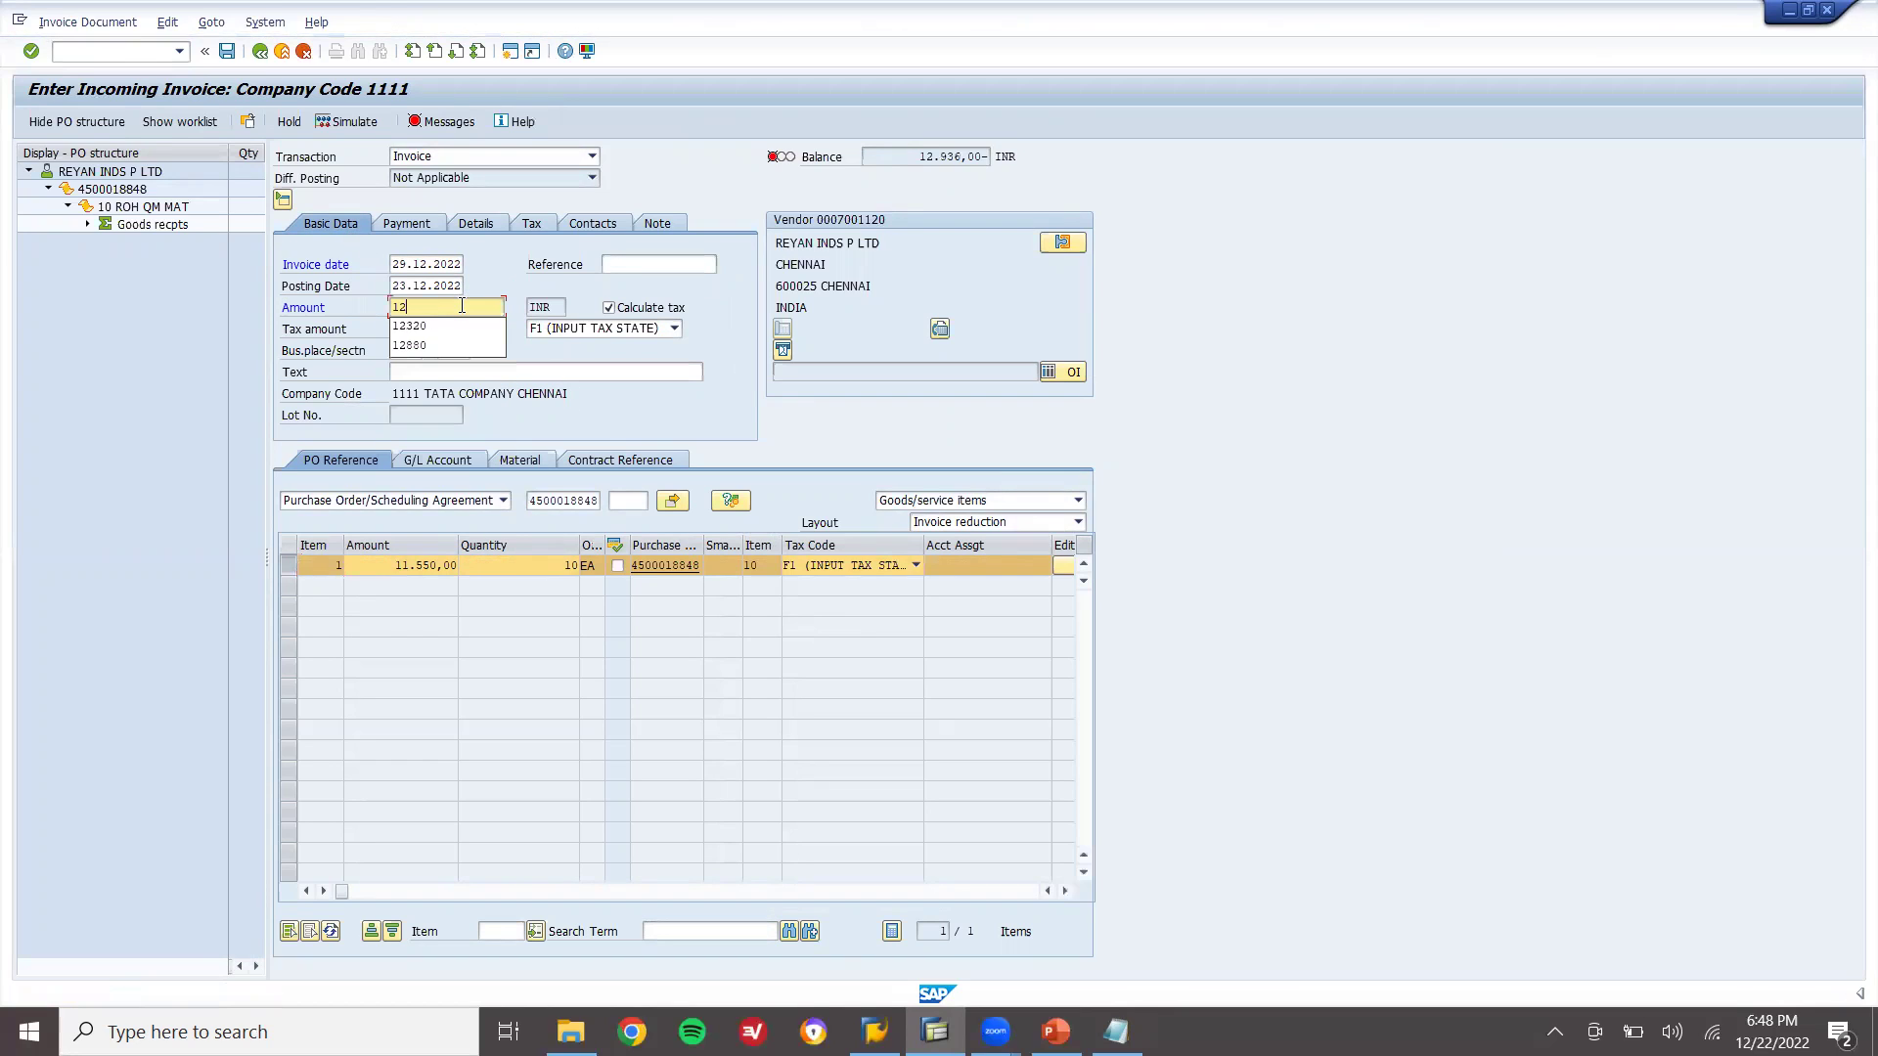
type("936")
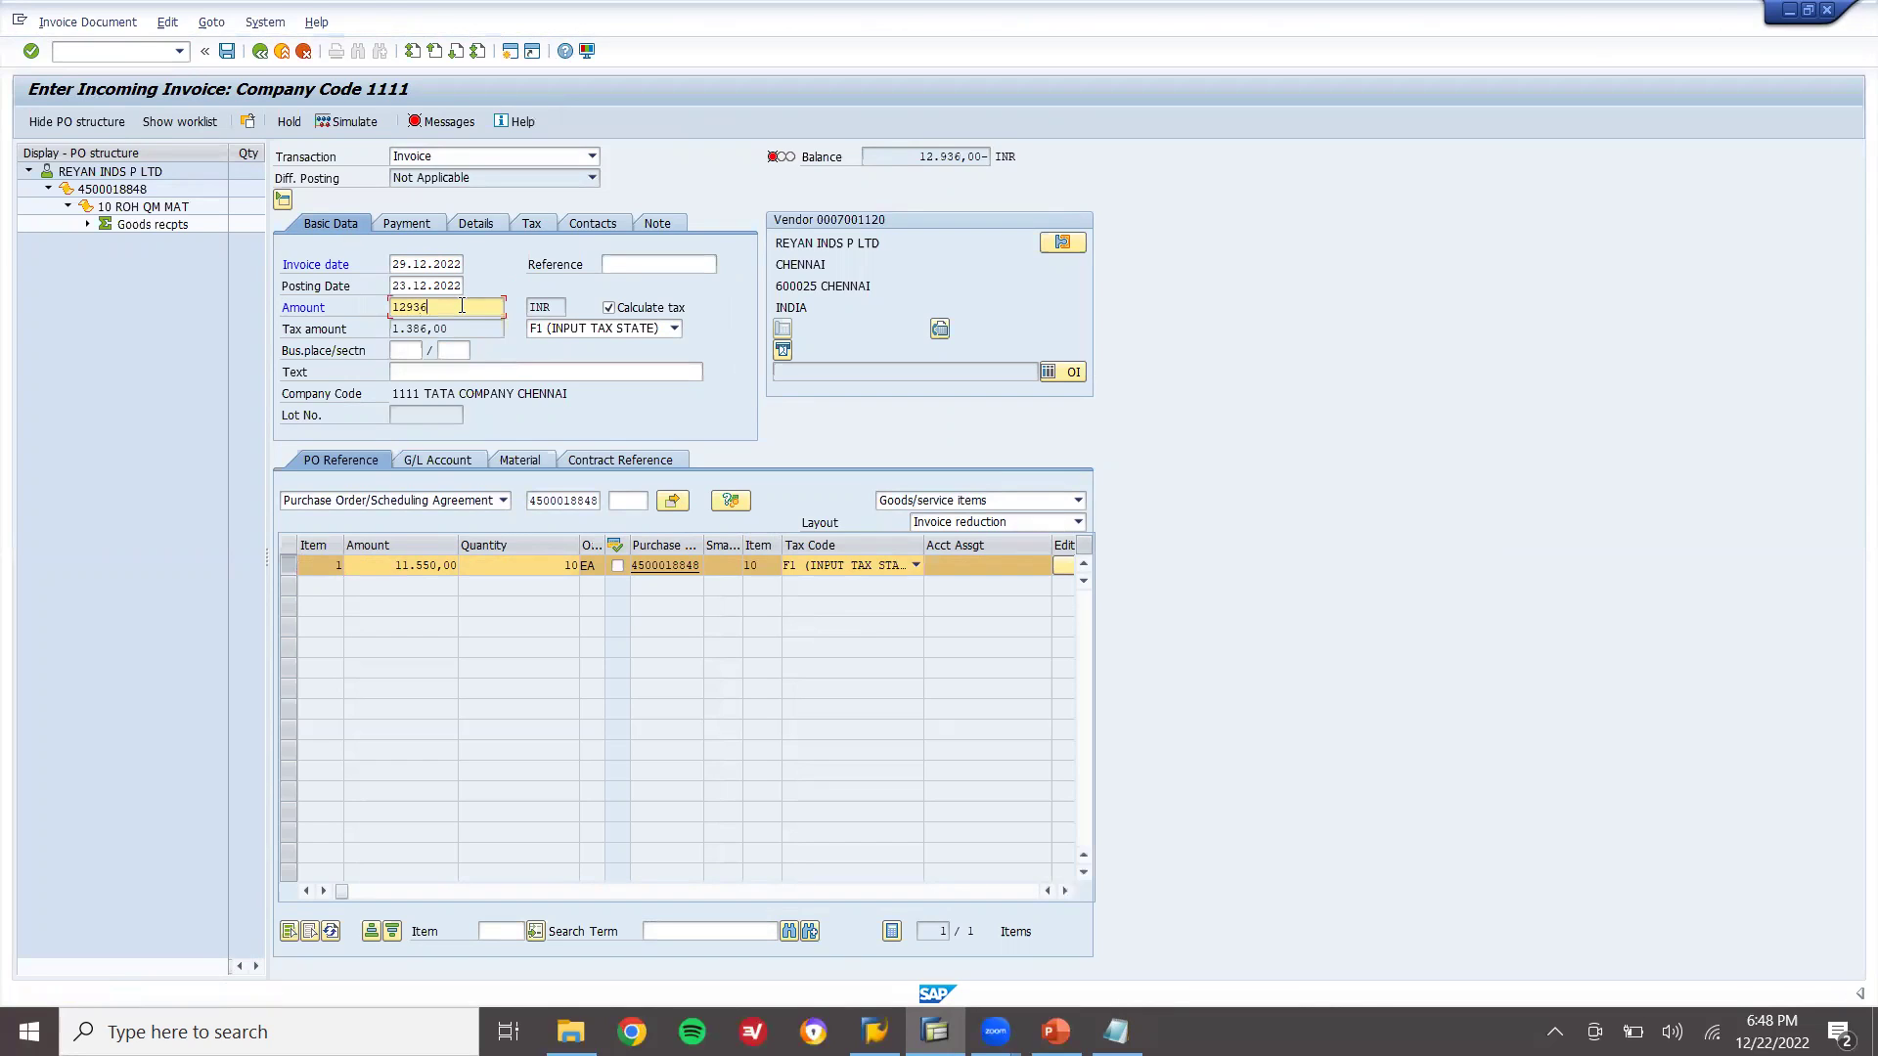
left_click_drag(876, 162, 1017, 154)
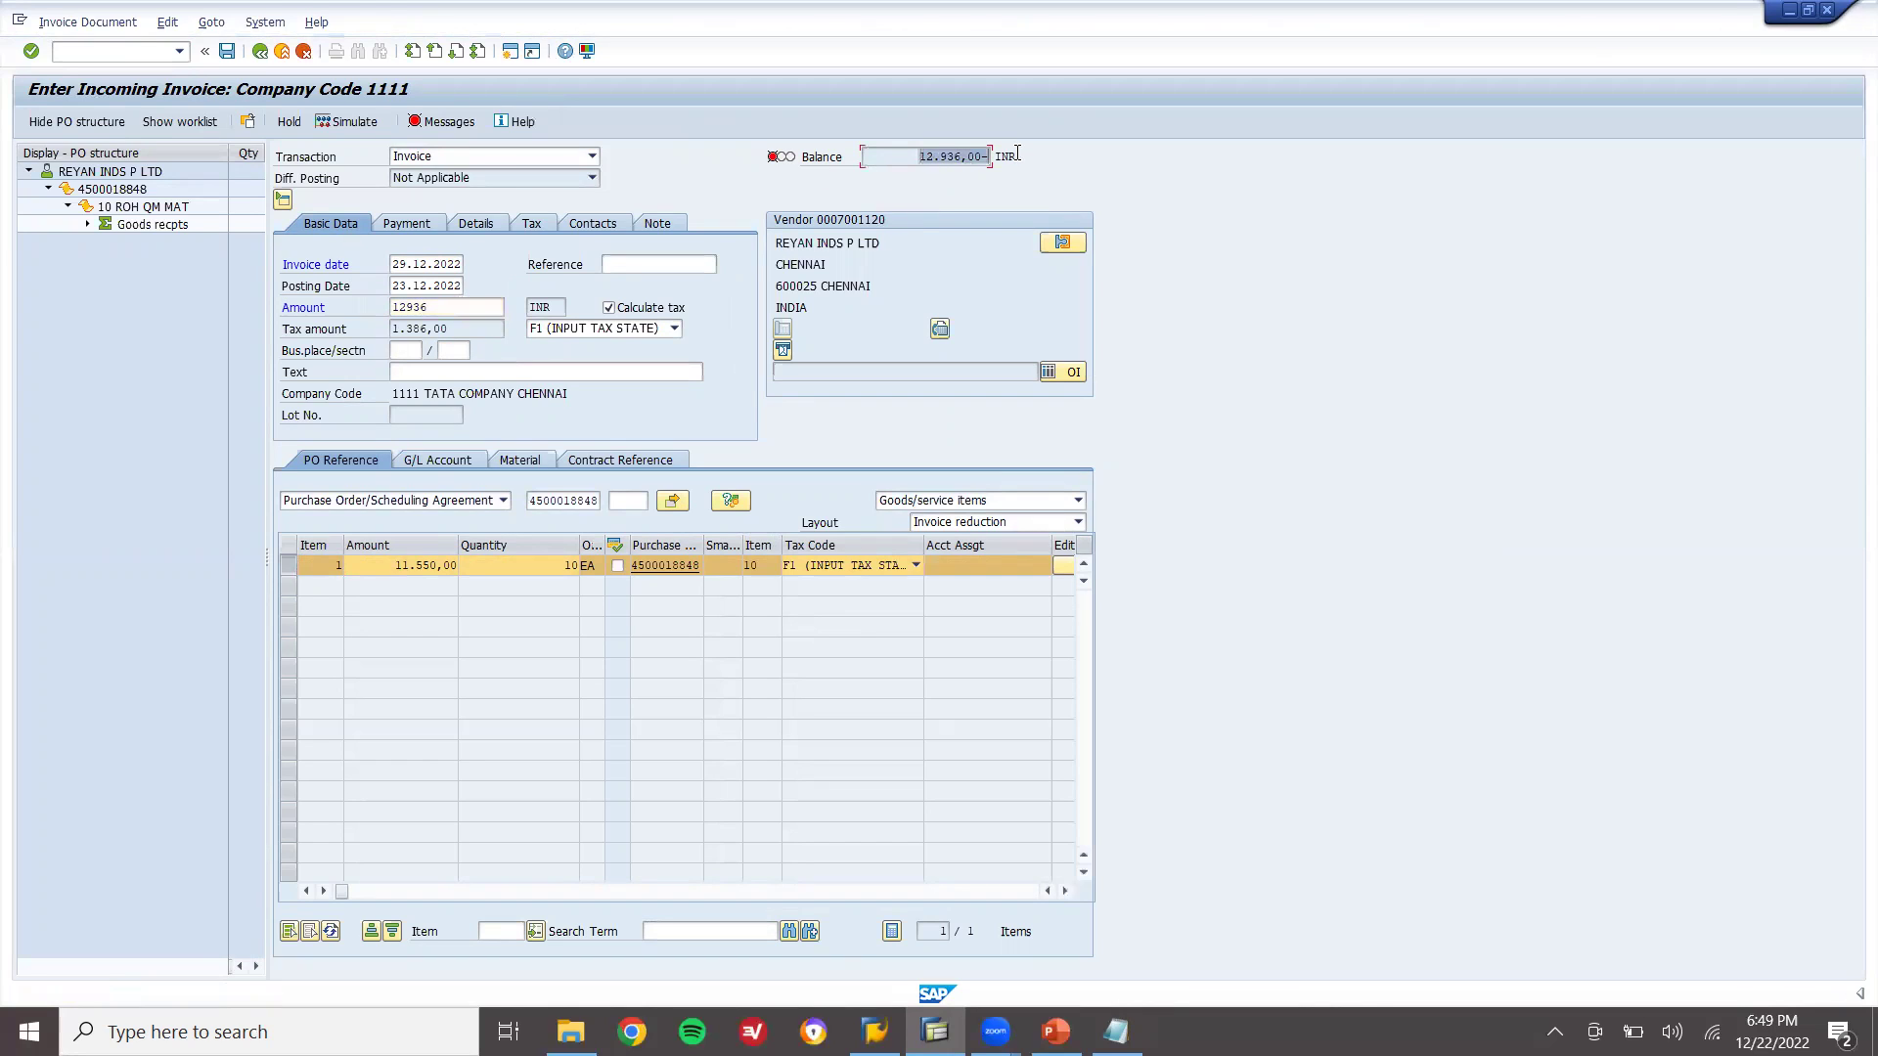
key("Return")
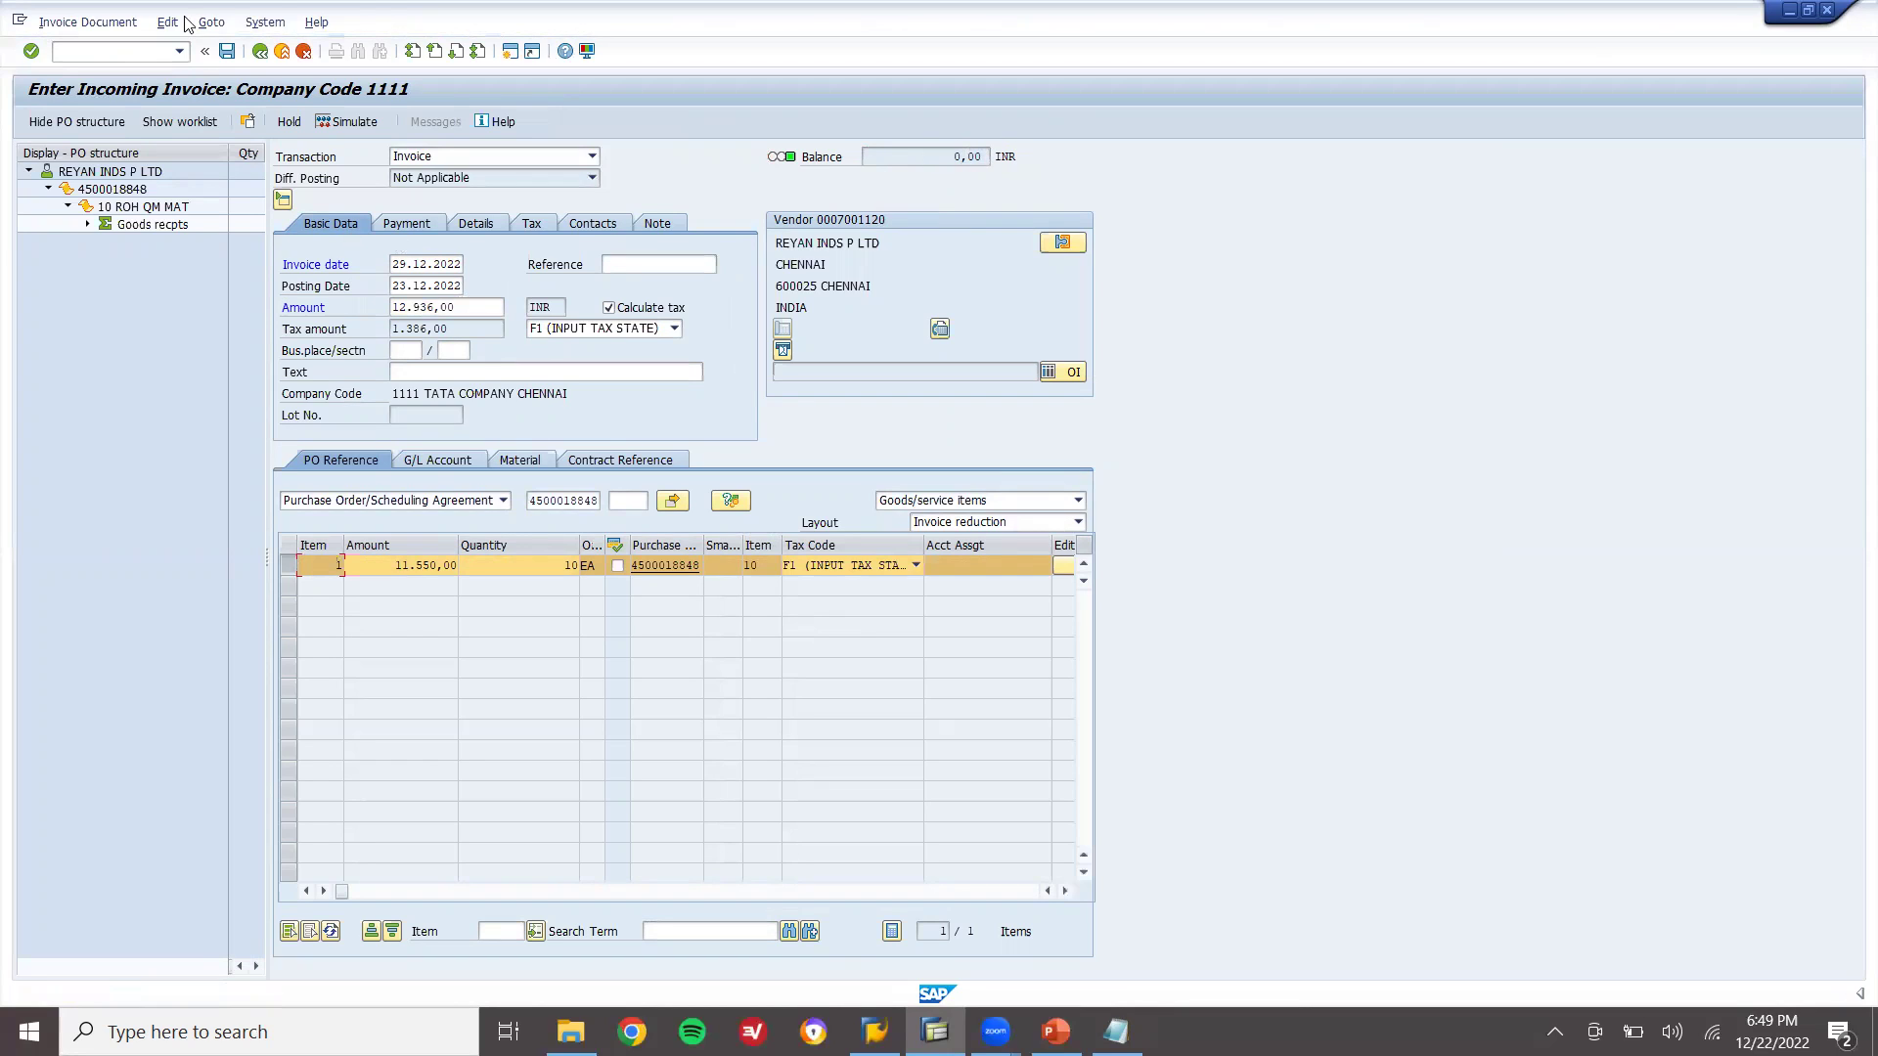
left_click(232, 59)
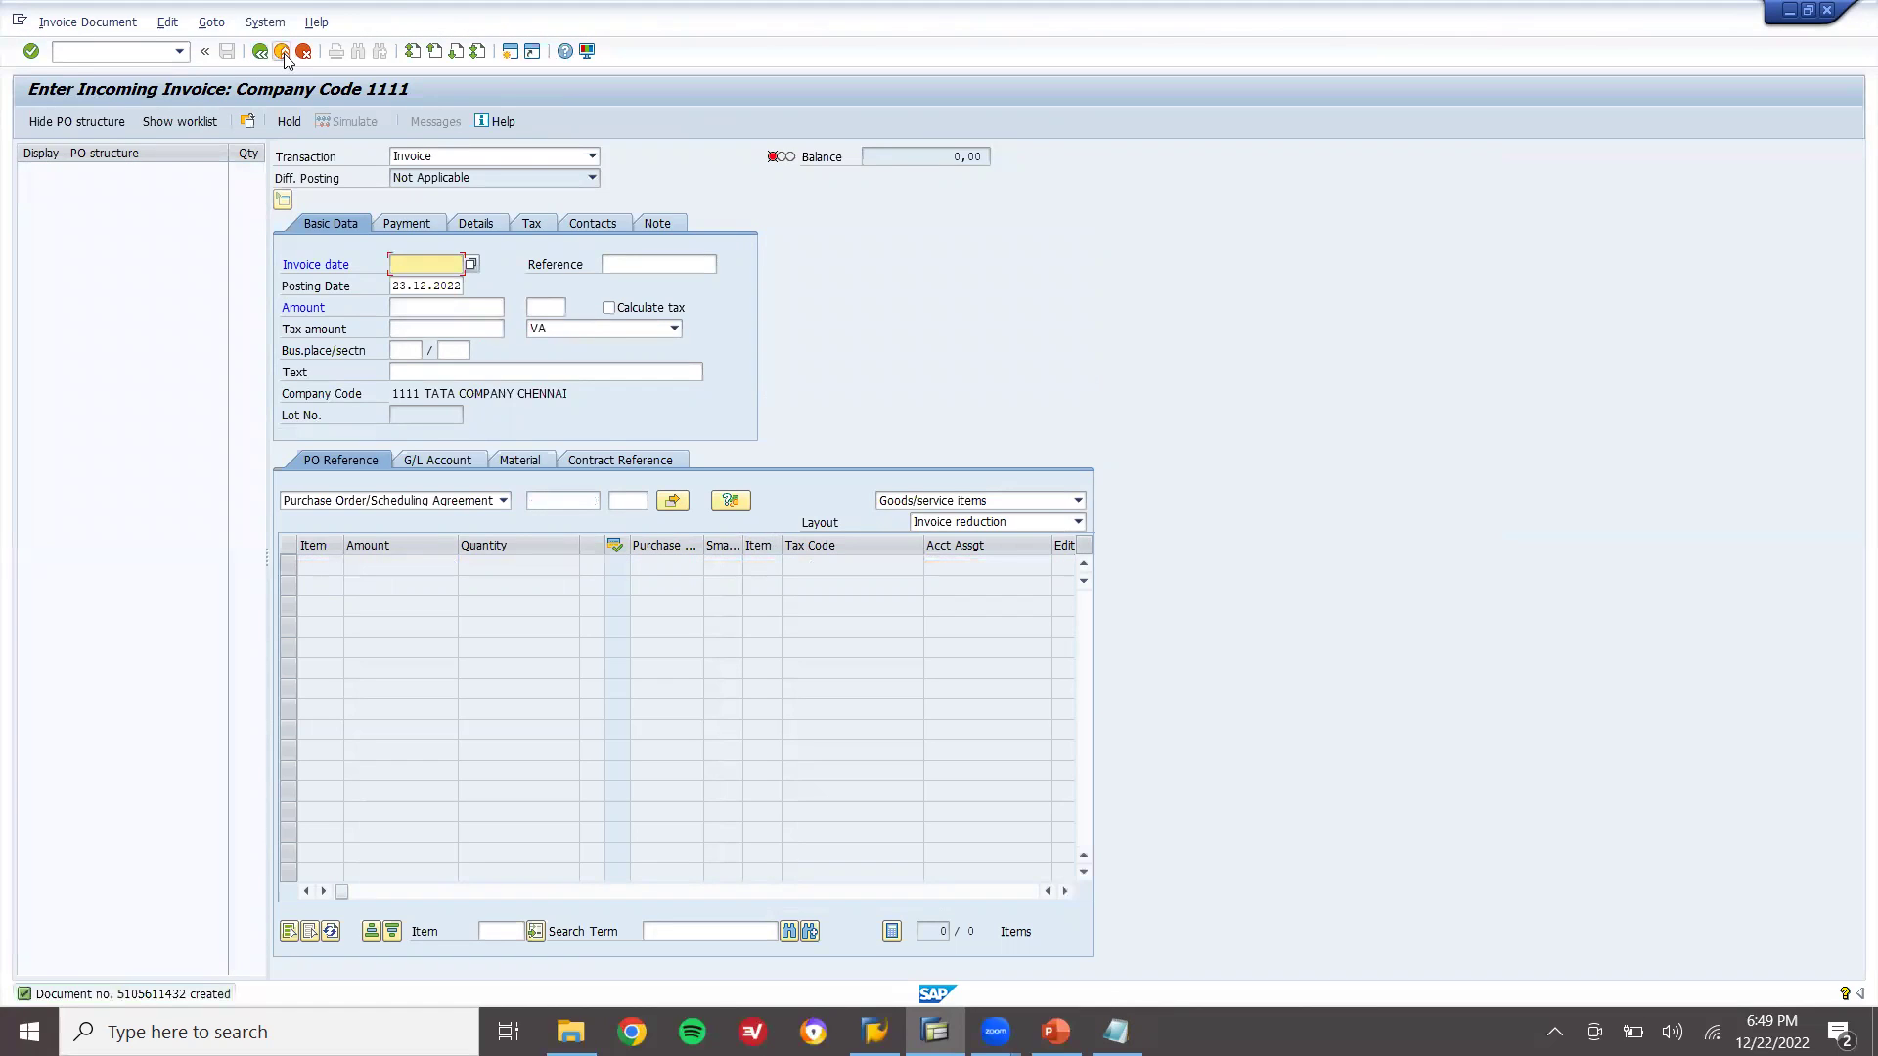
left_click(283, 51)
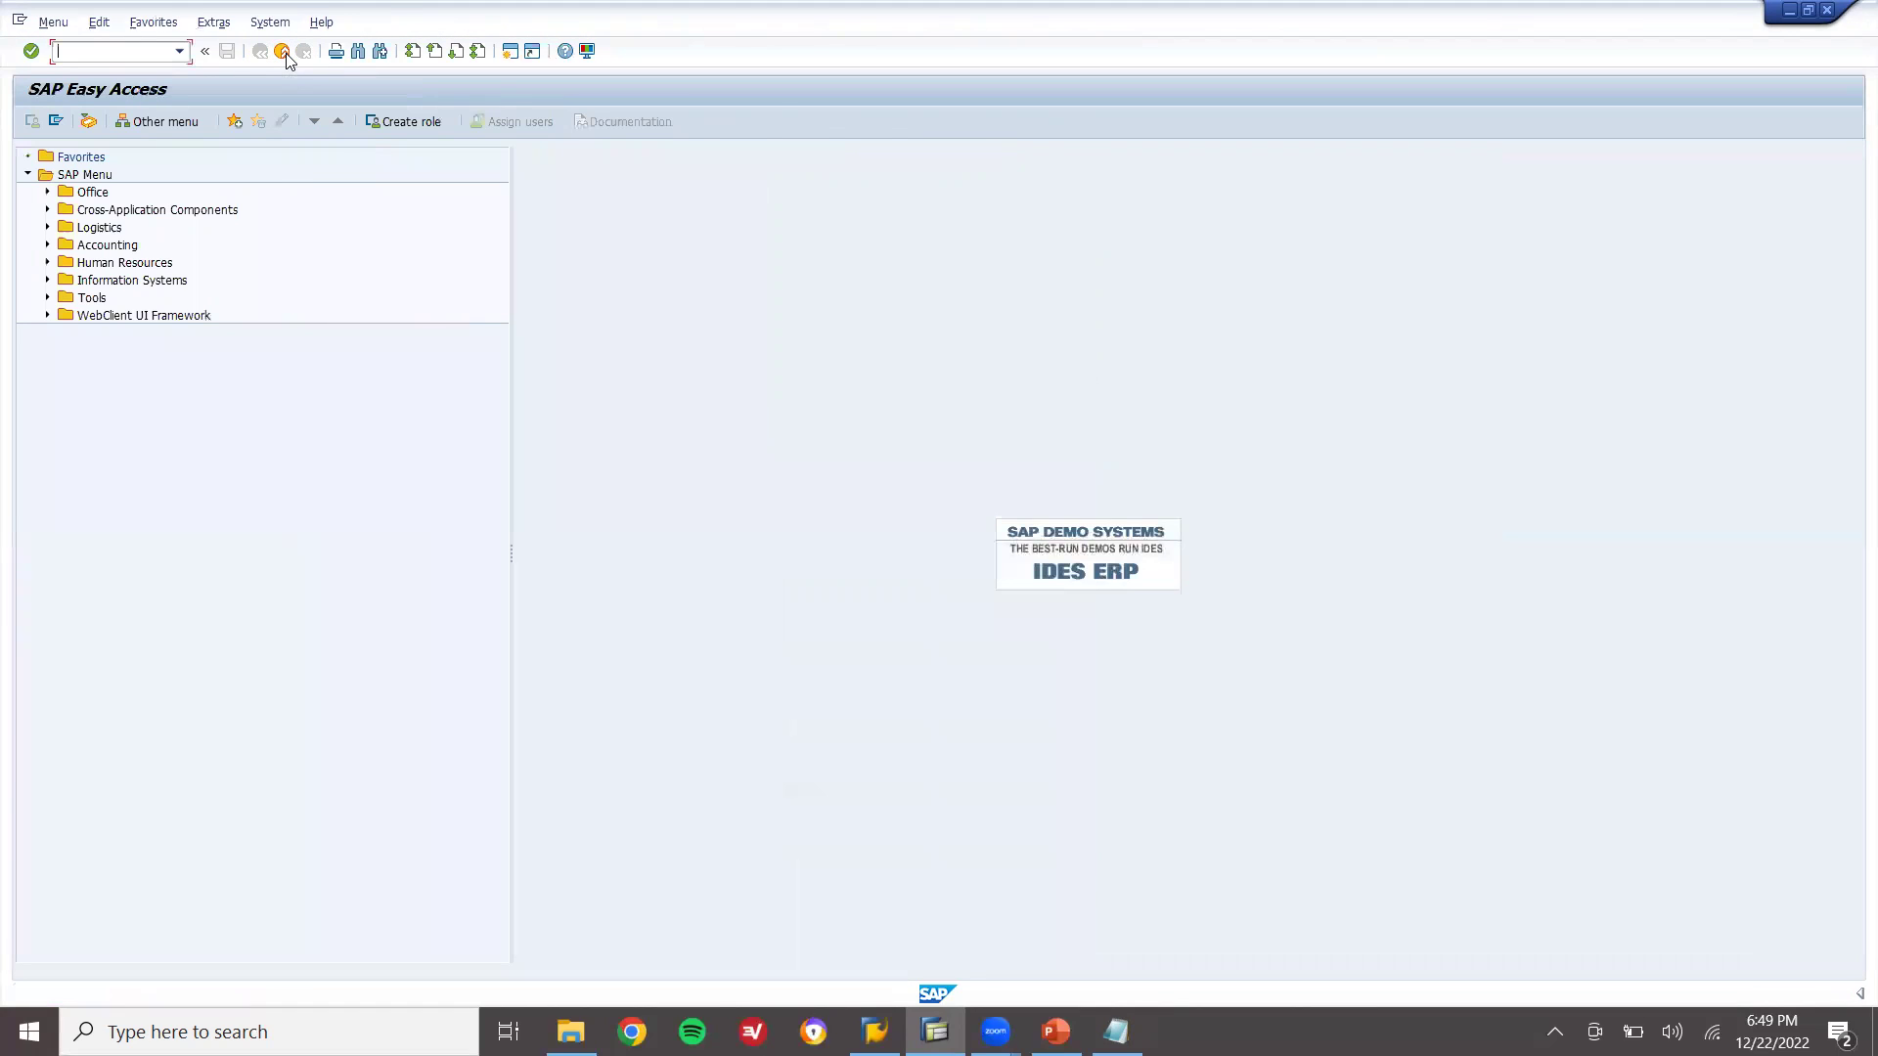